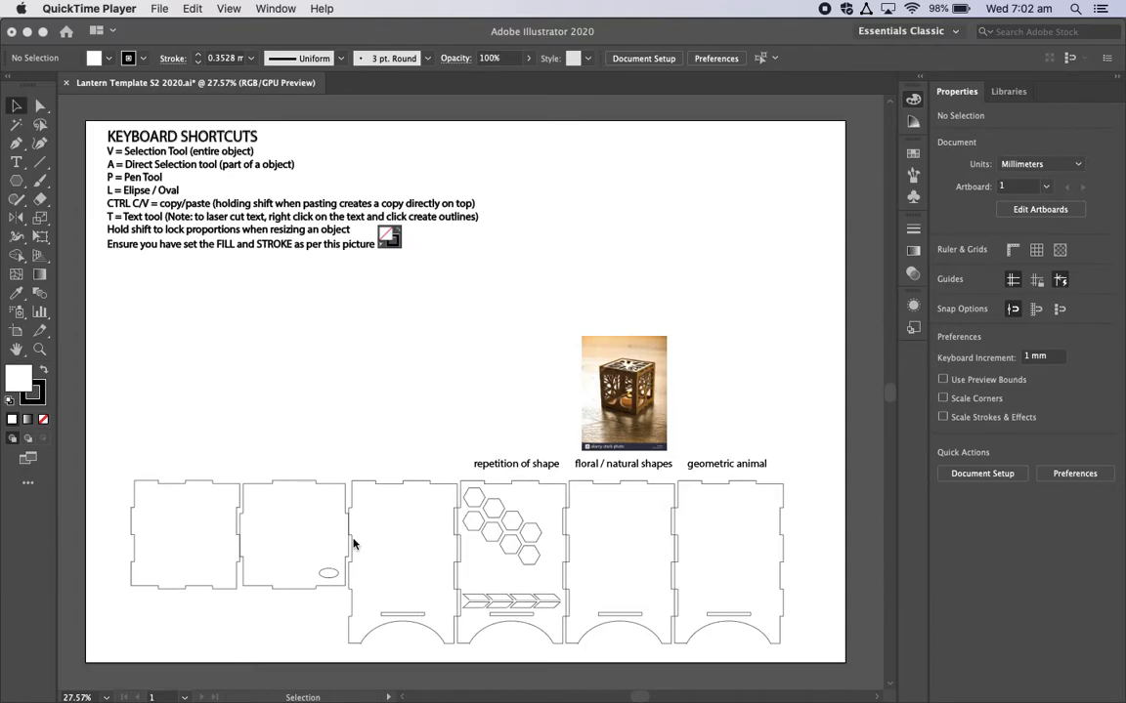
Step: Select a whole hexagon and one of the arrow segments in the repetition of shape panel
left_click(512, 526)
left_click(534, 537)
left_click_drag(535, 536, 512, 528)
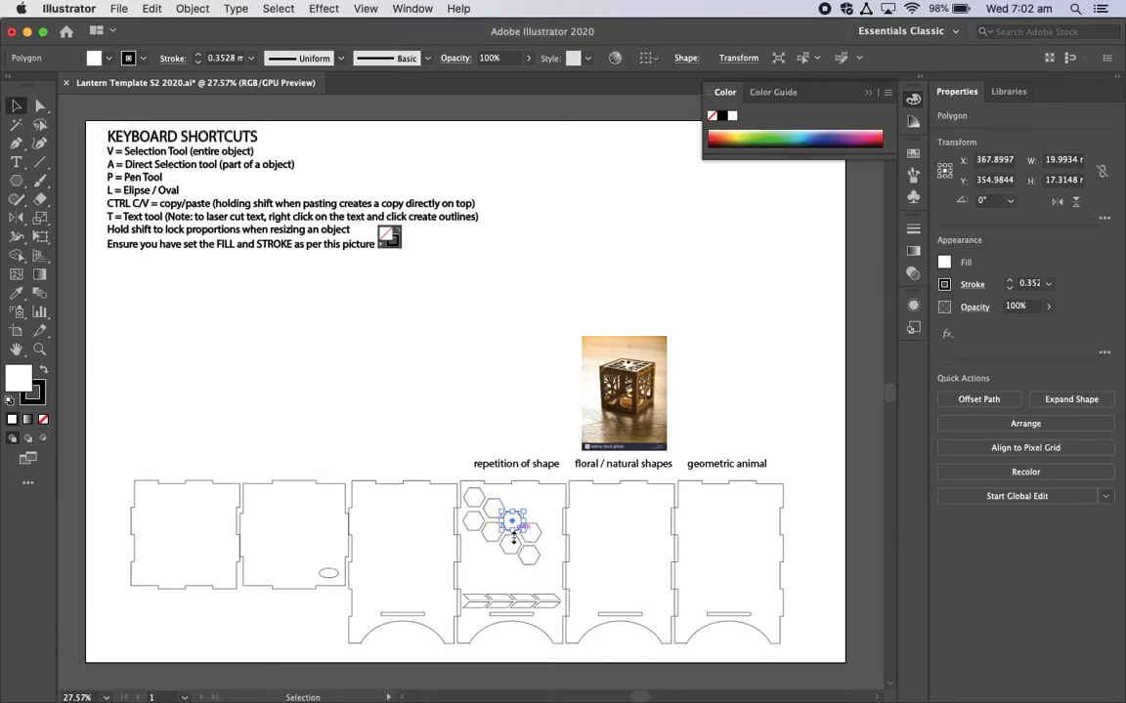
left_click(507, 600)
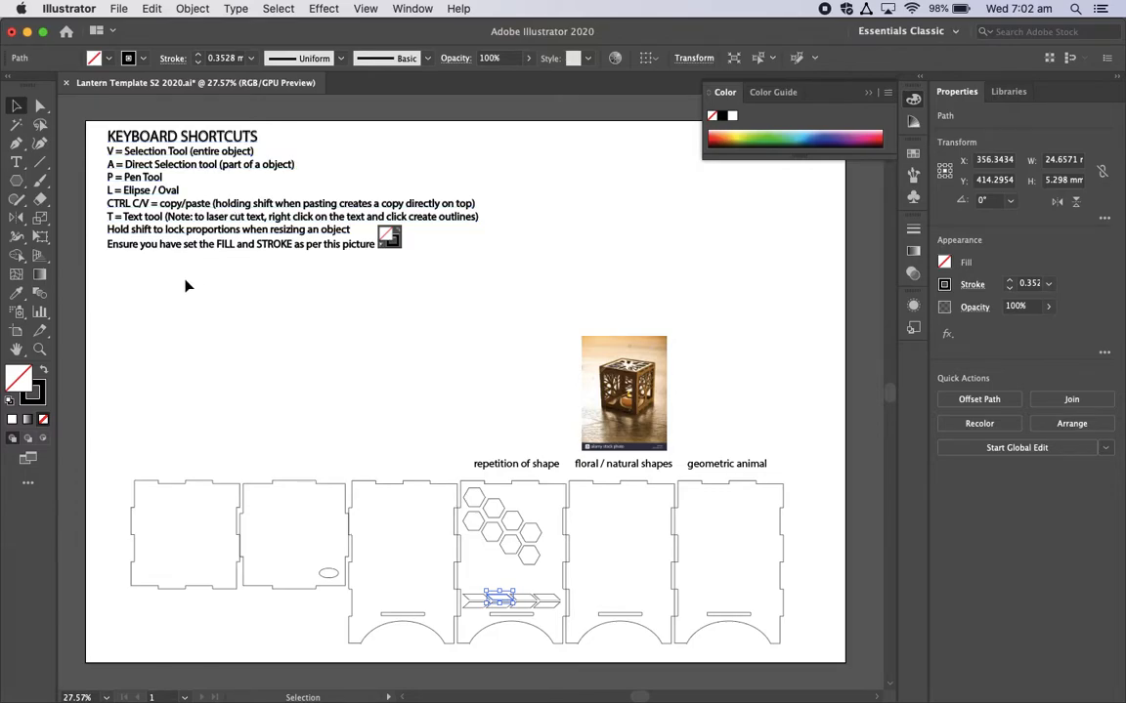
Step: Delete the upper-left hexagon of the repetition of shape panel as a whole object and undo the deletion
left_click(476, 495)
key("Delete")
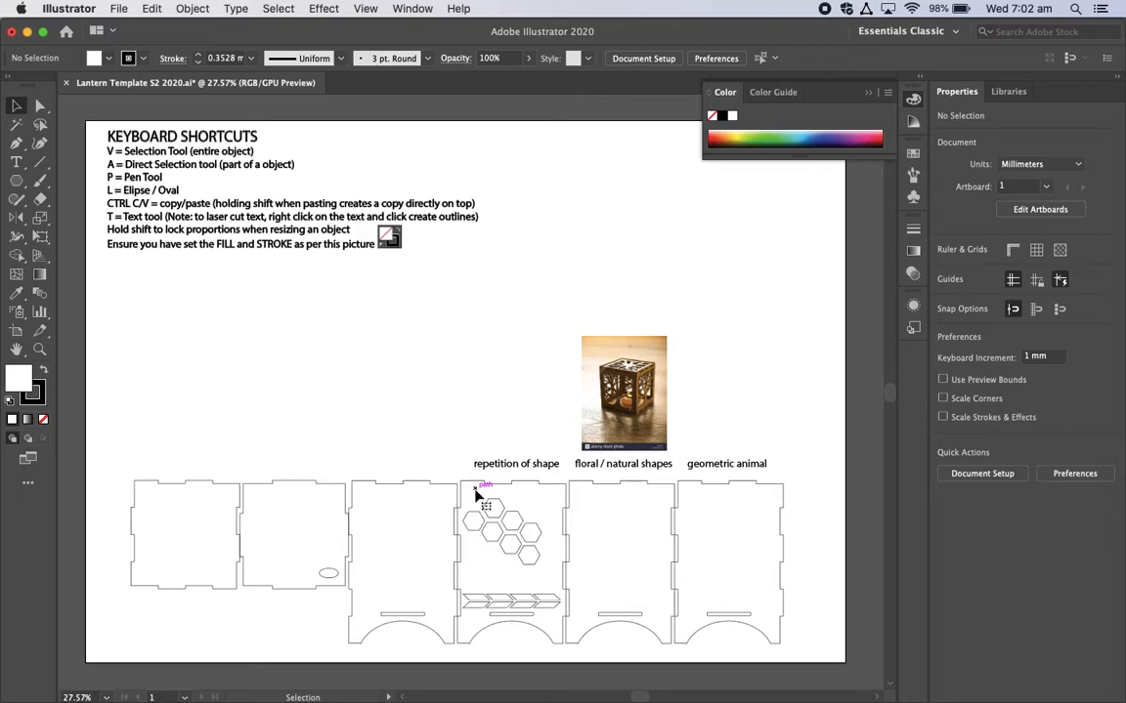
key("super+z")
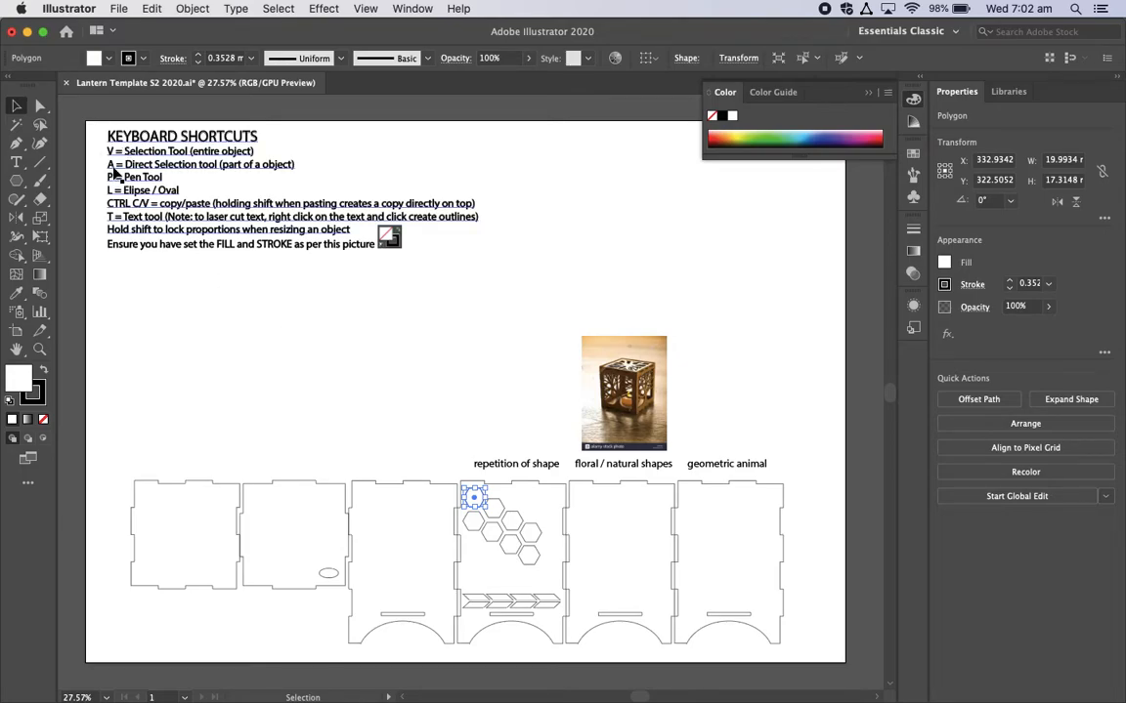
Step: Delete only the upper edge of the second hexagon with the Direct Selection tool, undo it and clear the selection
key("a")
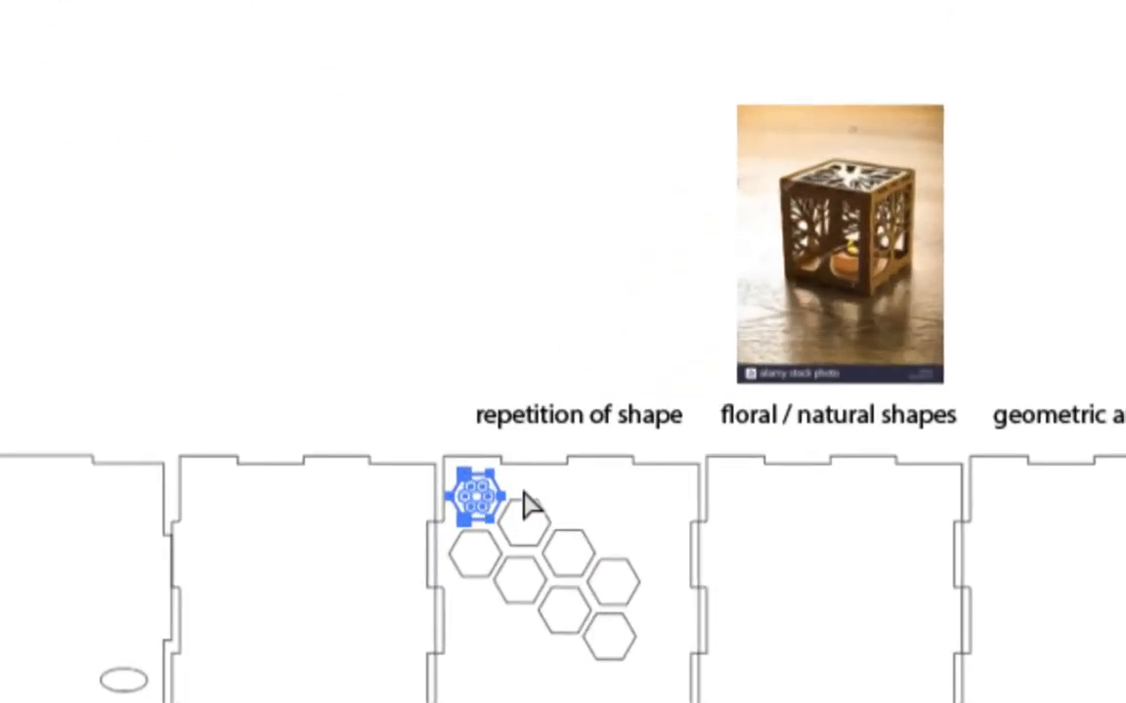
left_click(525, 514)
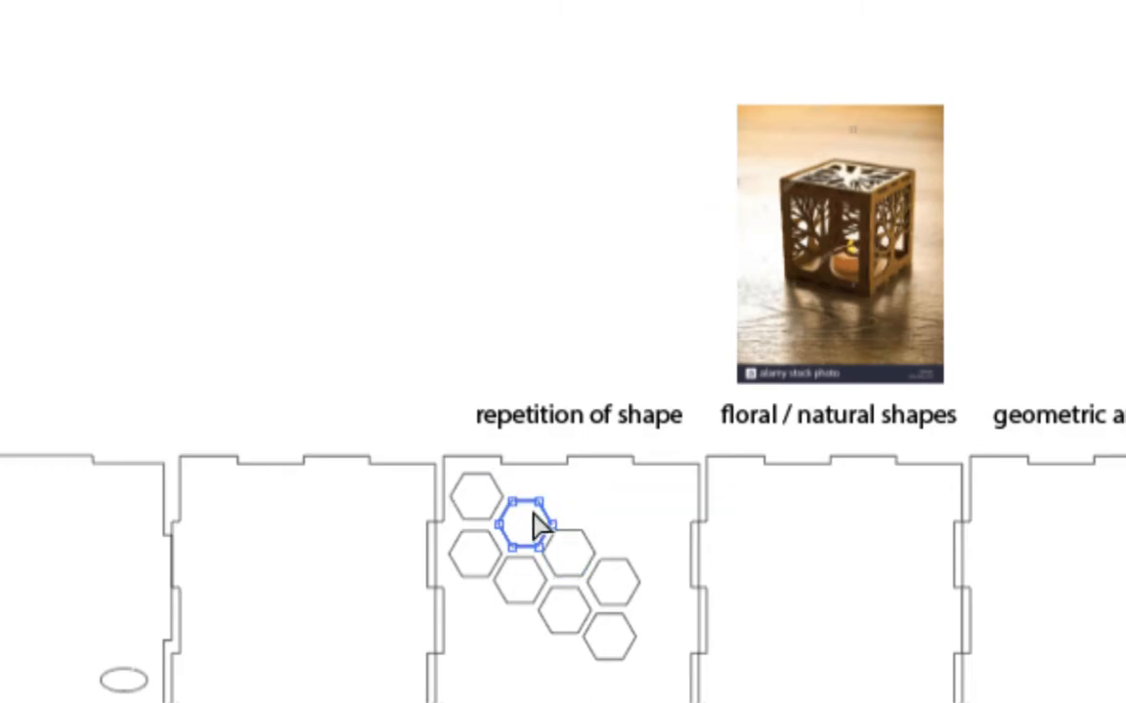
left_click(528, 518)
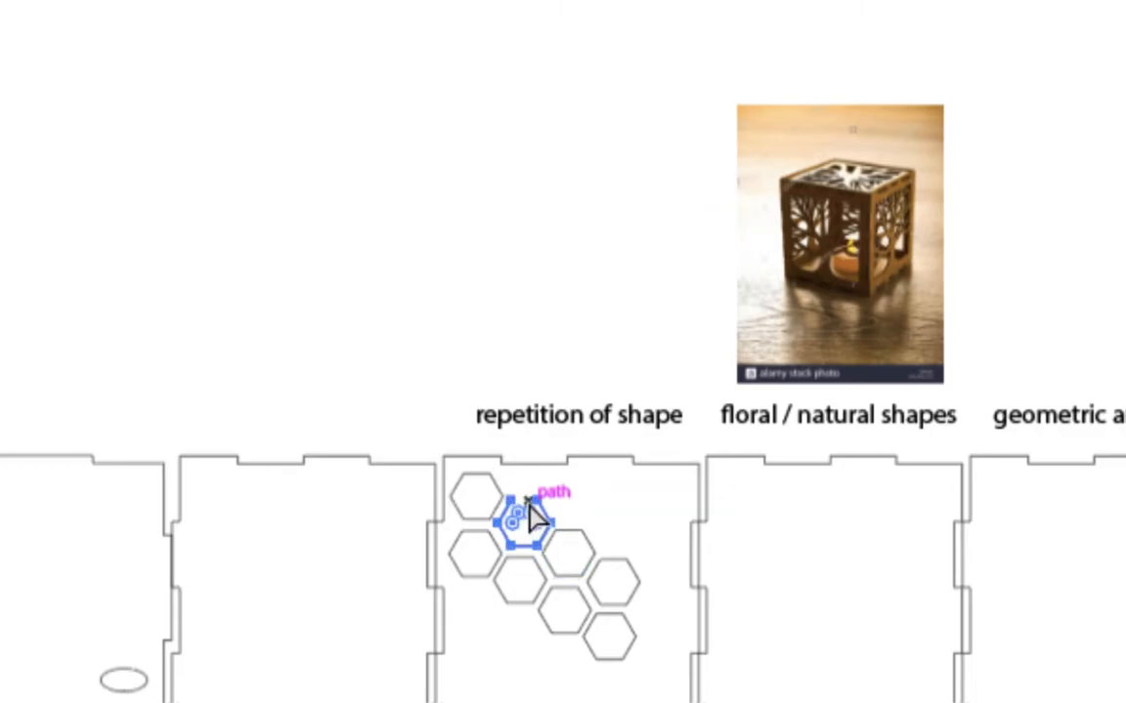
key("Delete")
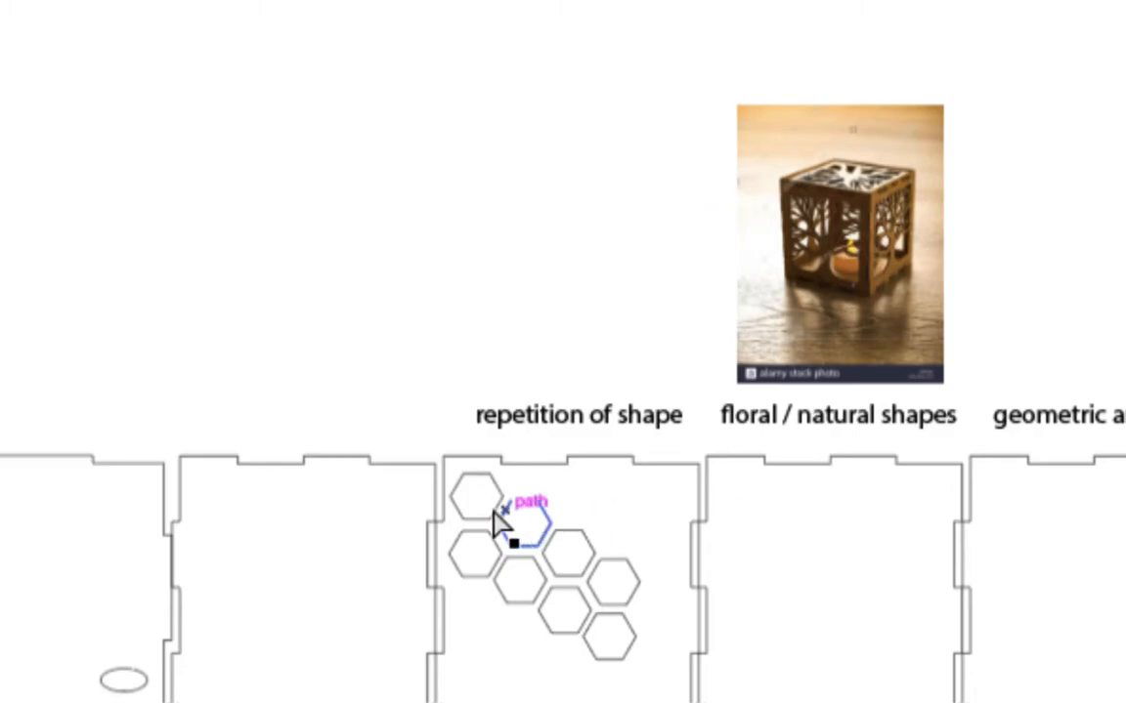
key("ctrl+z")
left_click(459, 286)
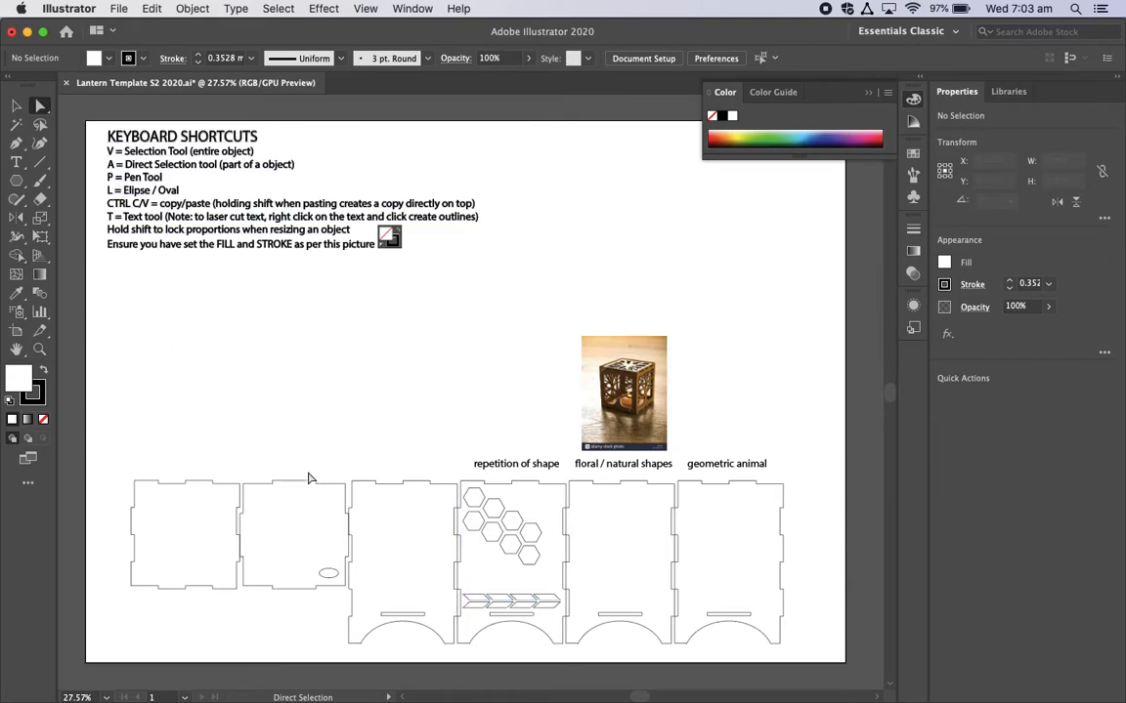
Step: Draw a closed, irregular four-sided shape with the Pen tool in the empty area below the shortcut notes
key("p")
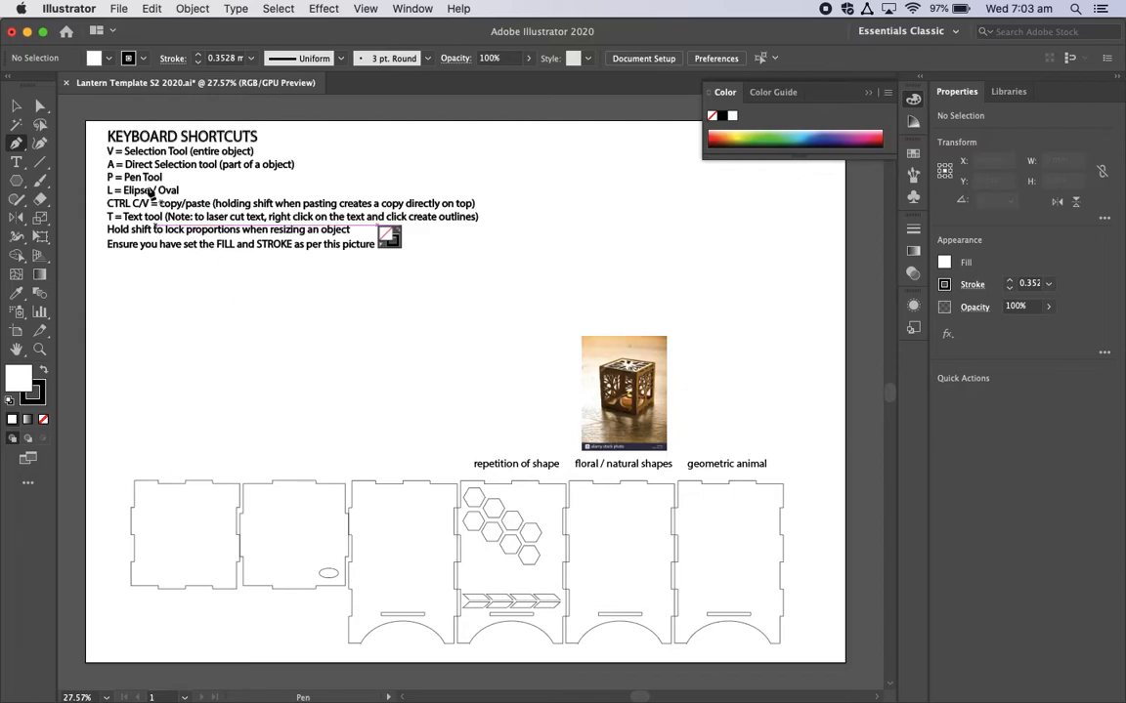
left_click(225, 308)
left_click(318, 324)
left_click(290, 384)
left_click(217, 350)
left_click(226, 309)
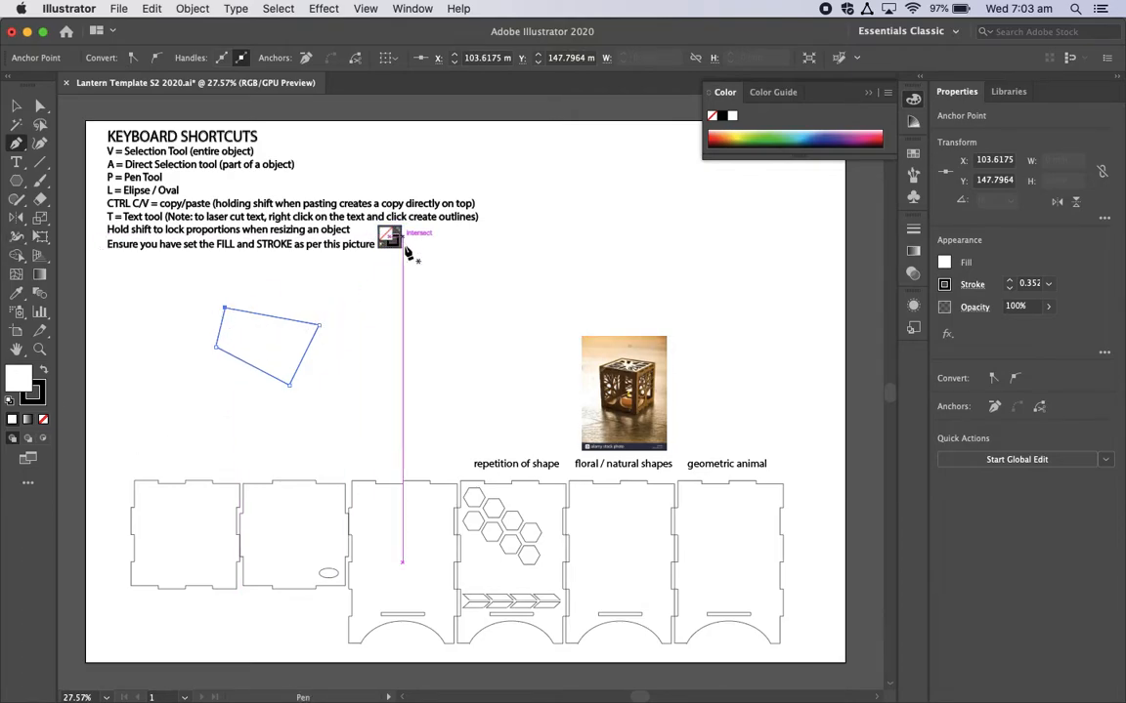
Step: Set the four-sided shape's fill to None, keep its black stroke, and deselect it
left_click(43, 423)
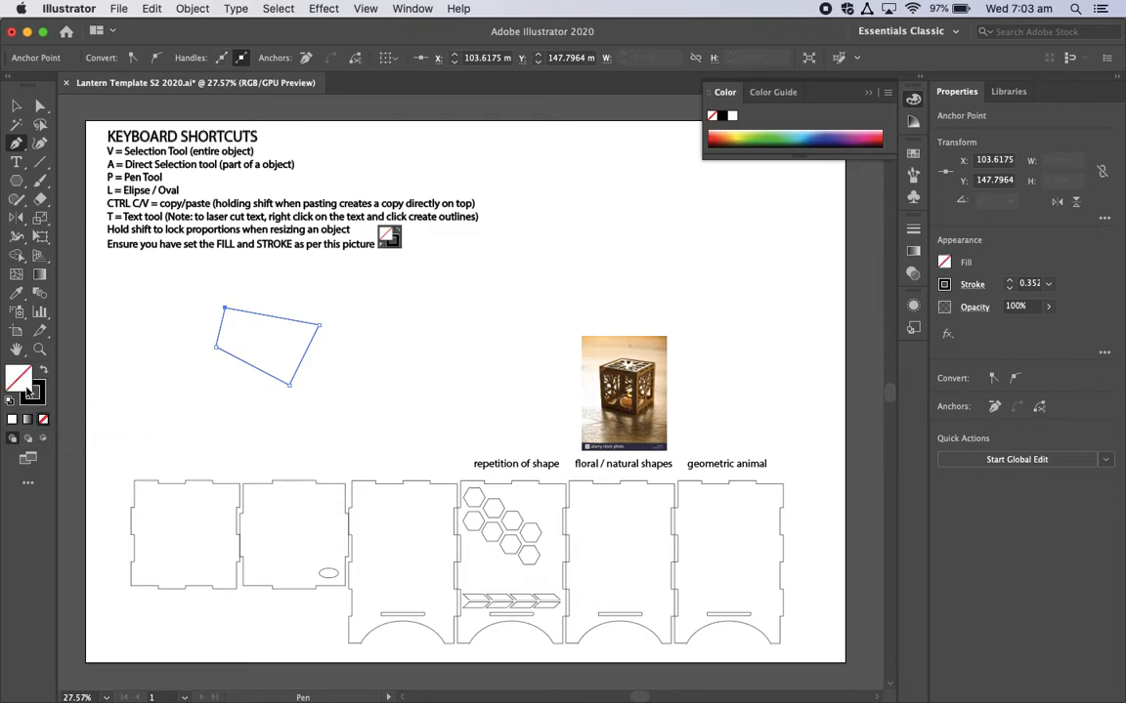
key("x")
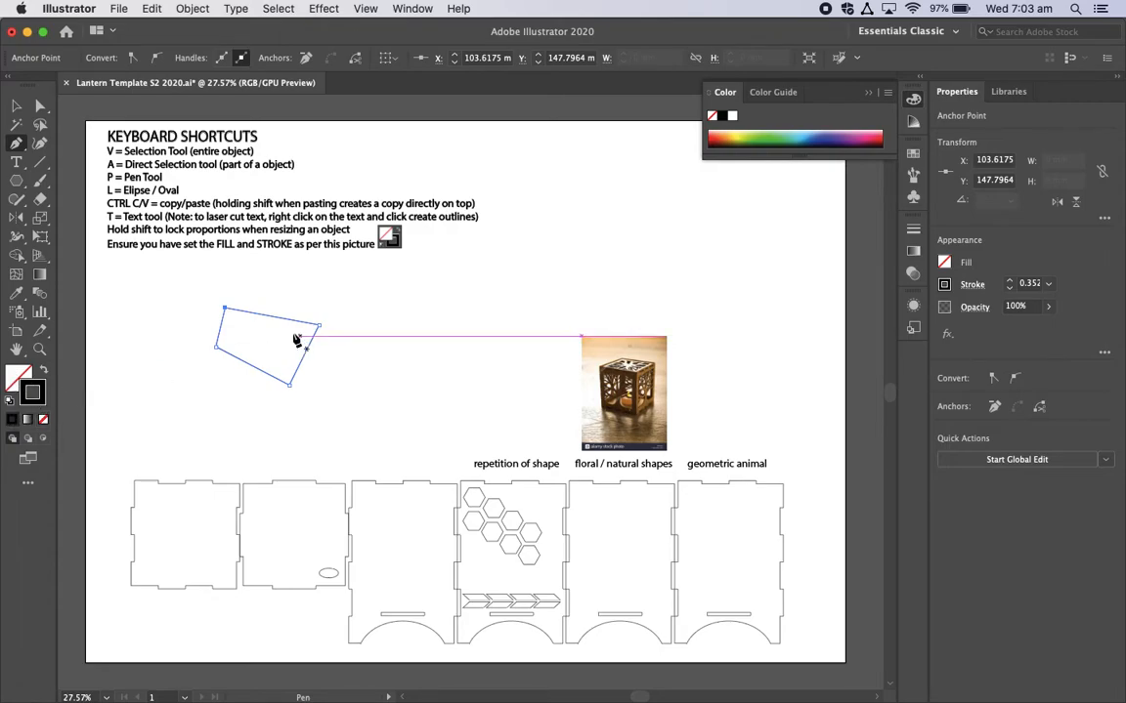
key("v")
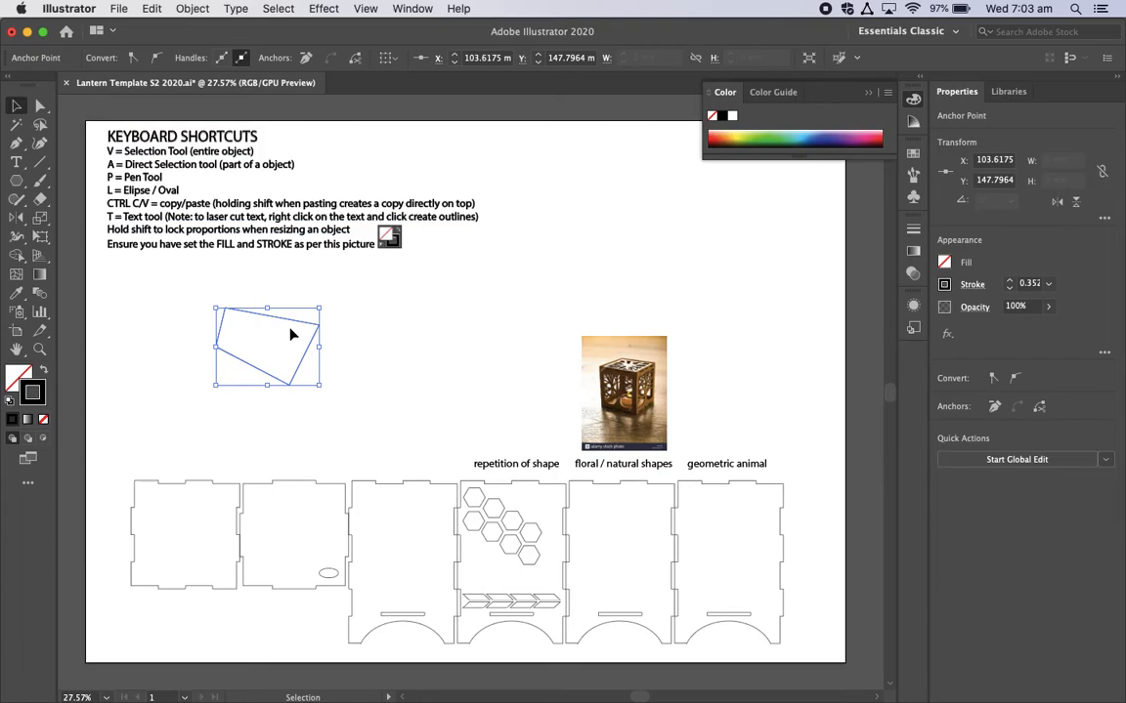
left_click(296, 322)
left_click(244, 290)
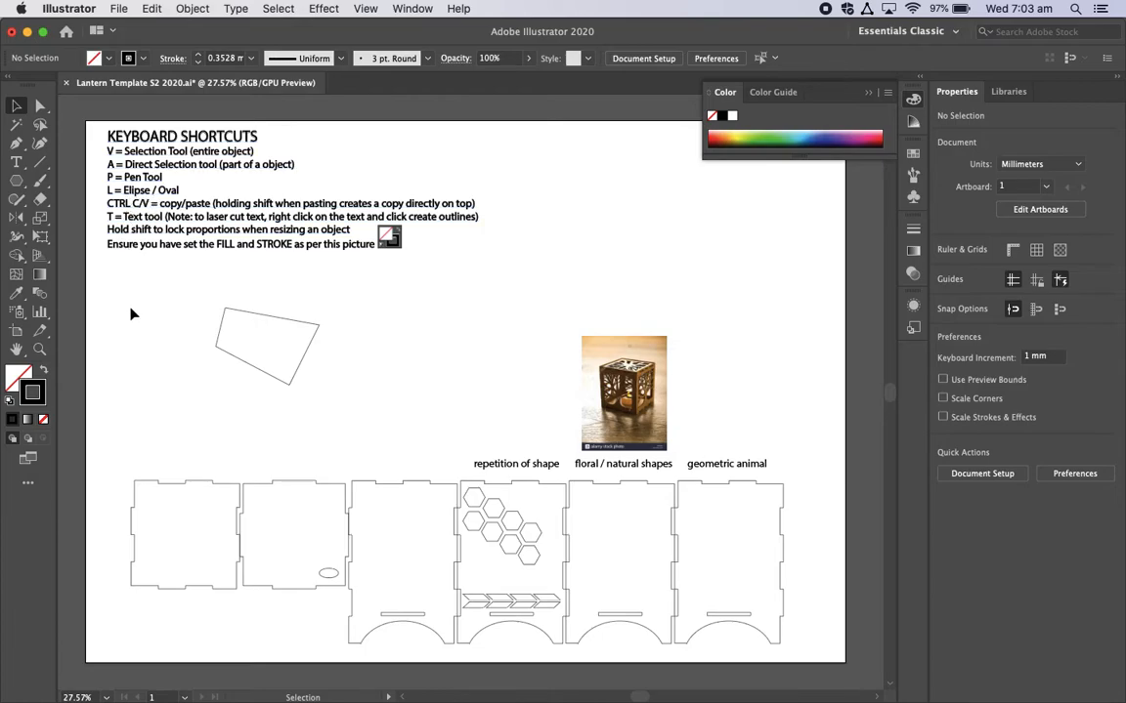
Step: Draw a small star with the Star tool below the shortcut notes and delete it
key("l")
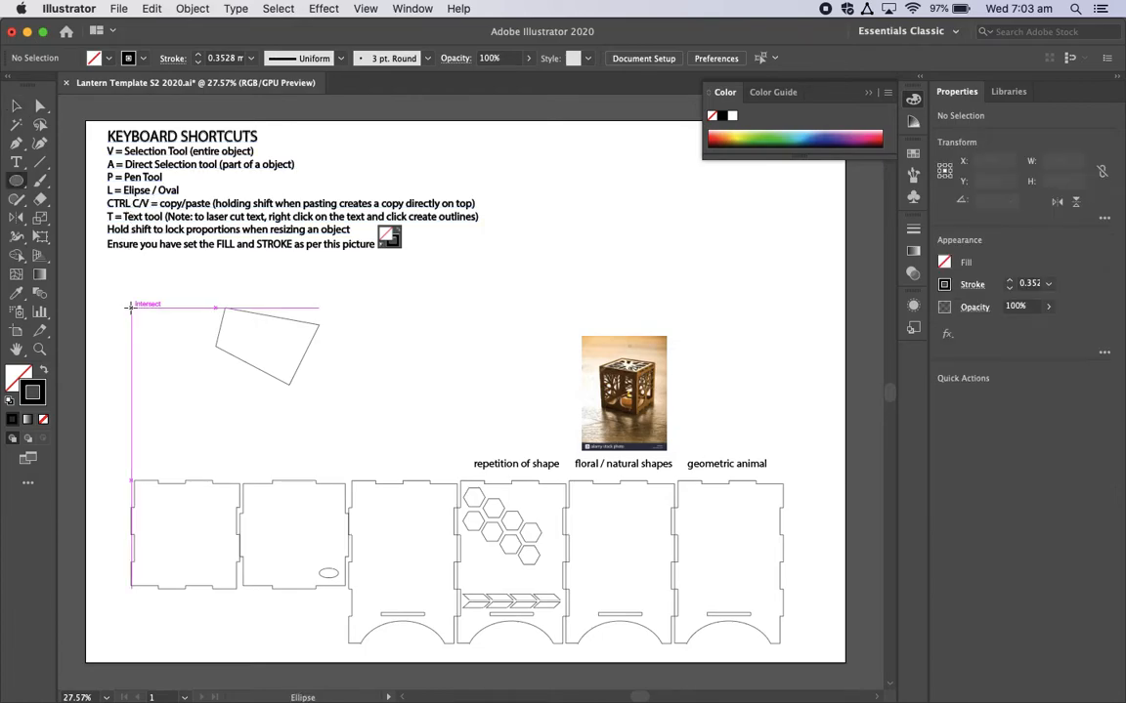
left_click(17, 188)
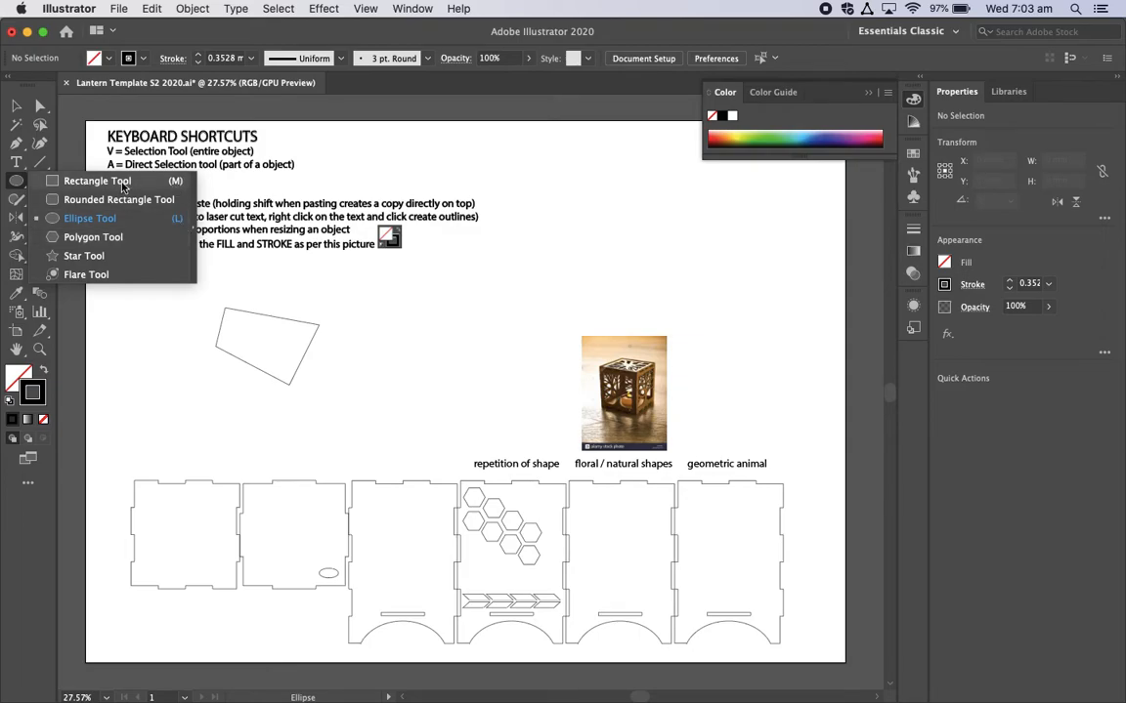
left_click(84, 255)
left_click_drag(128, 280, 143, 307)
key("BackSpace")
Step: Draw a circle about 30 mm in diameter with the Ellipse tool below the shortcut notes and undo it
left_click(15, 179)
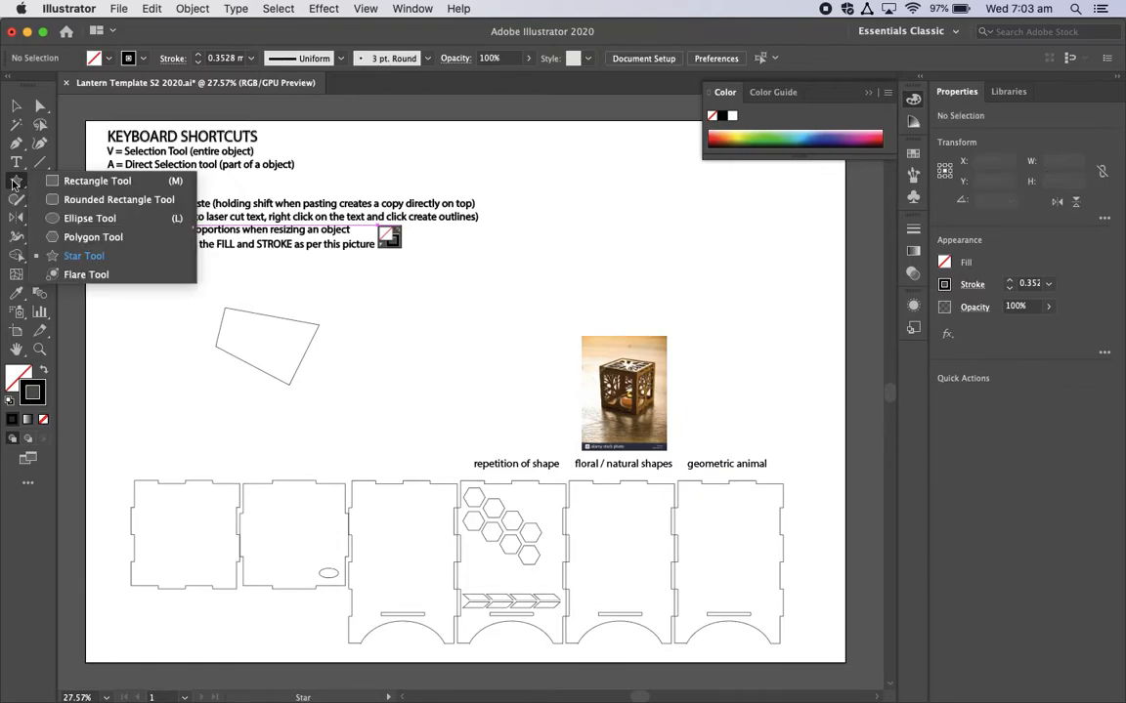
left_click(83, 219)
mouse_move(130, 282)
left_mouse_down()
mouse_move(201, 315)
mouse_move(190, 396)
mouse_move(203, 312)
mouse_move(169, 338)
mouse_move(182, 309)
mouse_move(198, 310)
mouse_move(165, 327)
mouse_move(193, 324)
mouse_move(138, 309)
mouse_move(162, 332)
mouse_move(210, 342)
mouse_move(249, 386)
mouse_move(209, 379)
mouse_move(146, 311)
mouse_move(129, 309)
mouse_move(142, 313)
left_mouse_up()
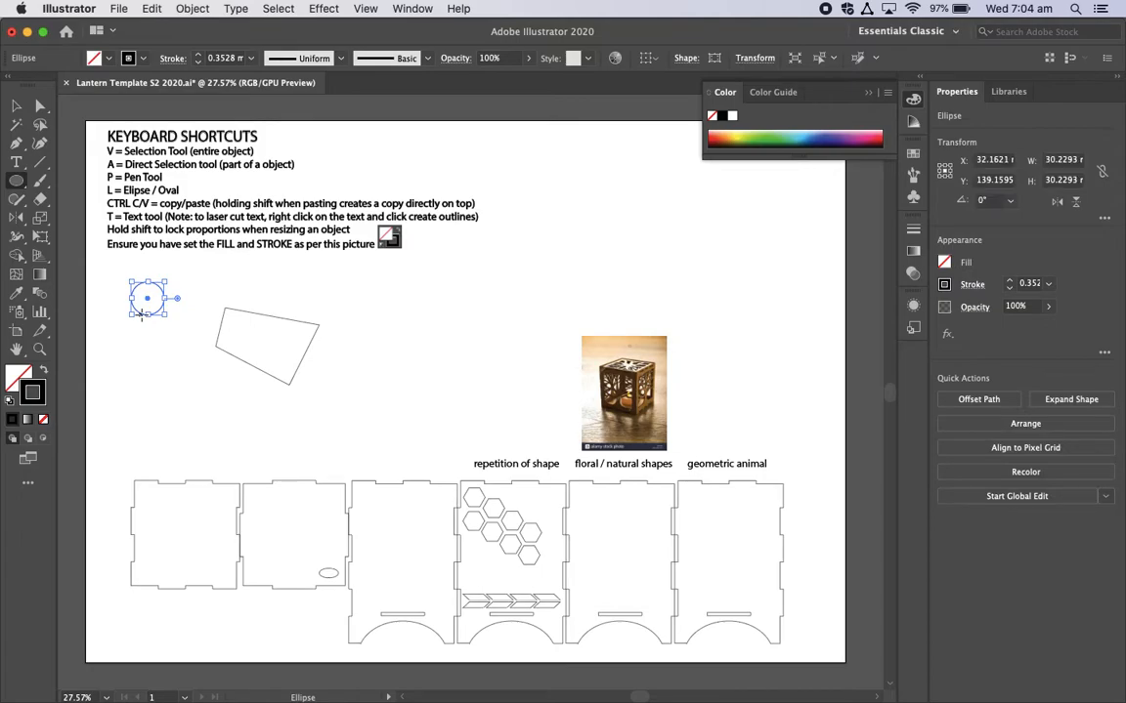
key("ctrl+z")
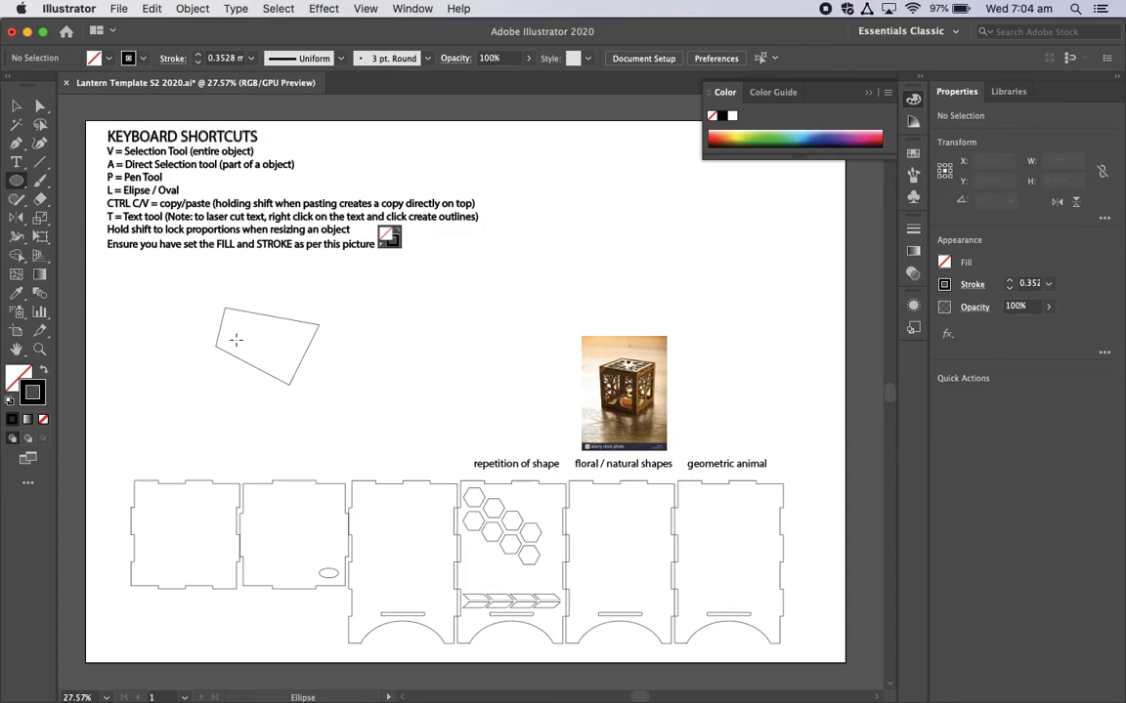
Step: Delete the four-sided pen shape from the artboard
key("v")
left_click(280, 319)
key("Delete")
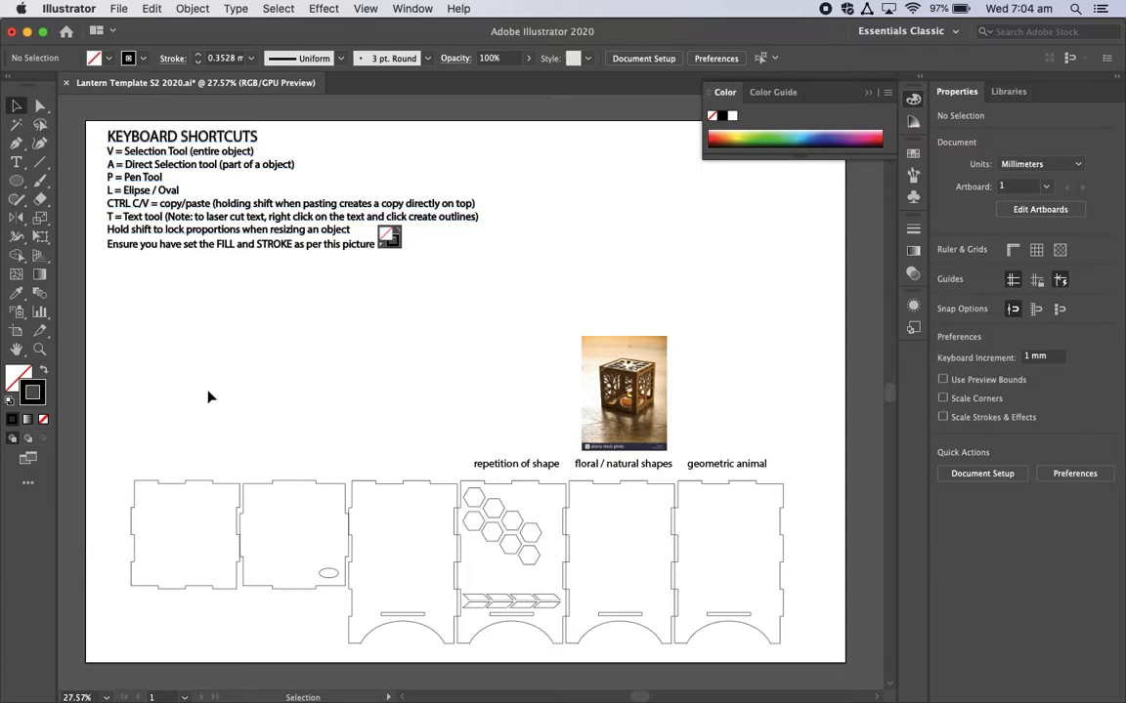
key("t")
left_click(223, 350)
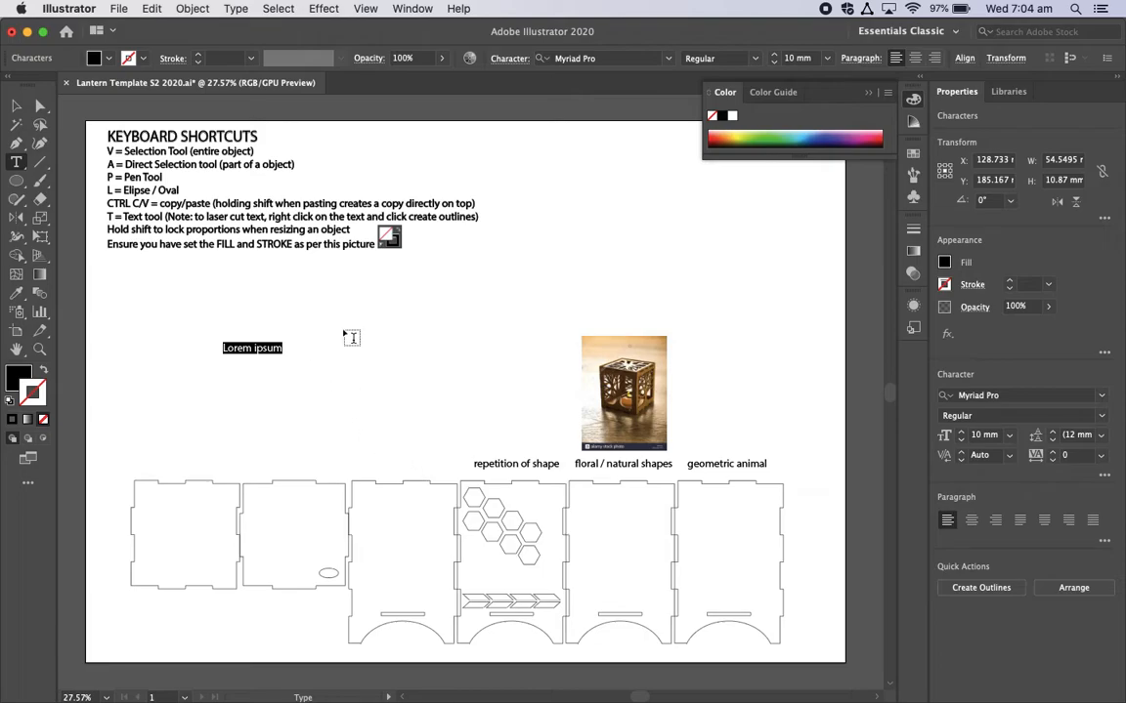
type("Helle")
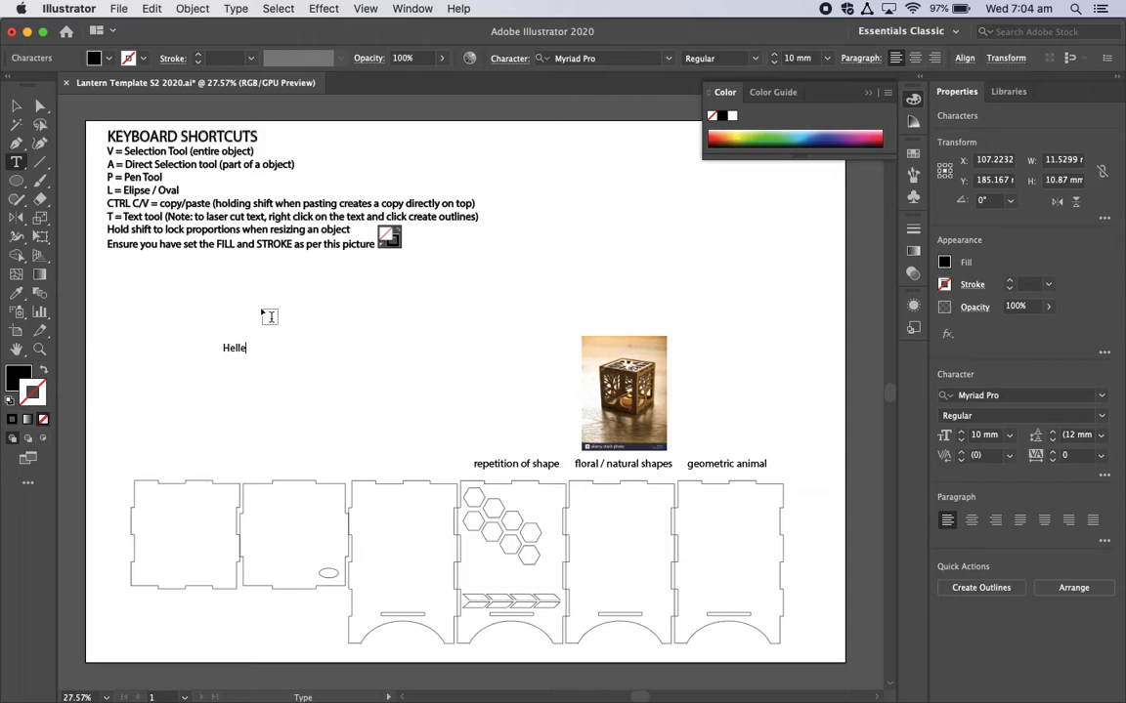
left_click(15, 106)
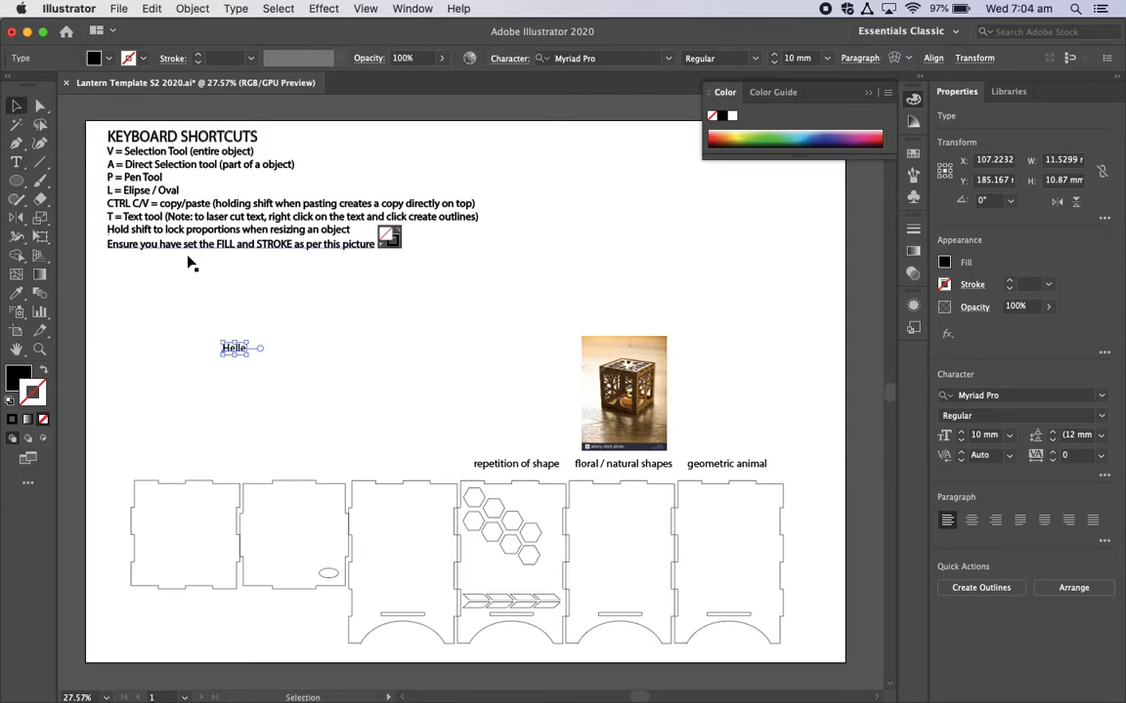
left_click(177, 269)
left_click(237, 357)
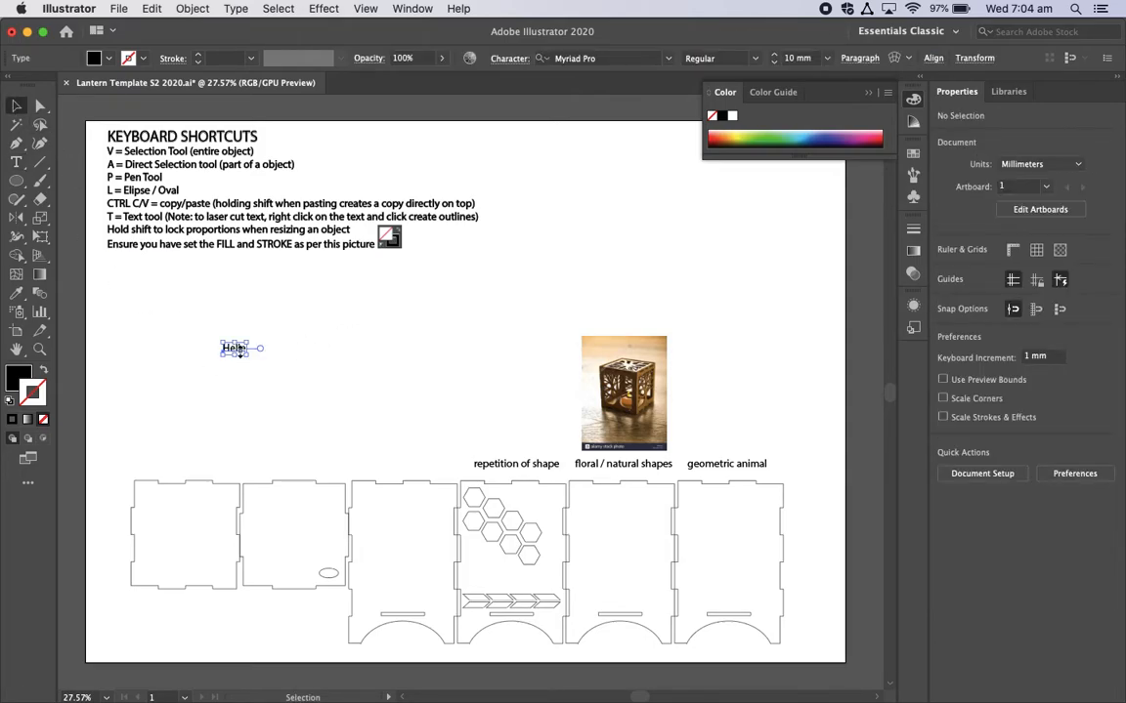
key("e")
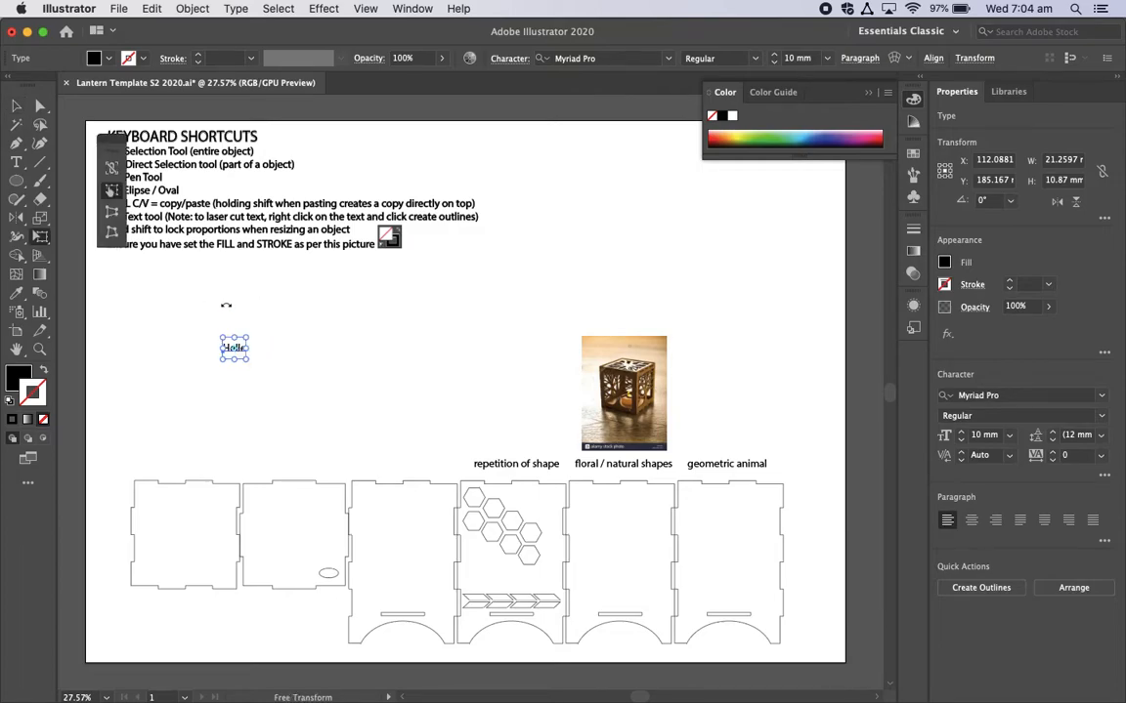
key("super+z")
key("super+z")
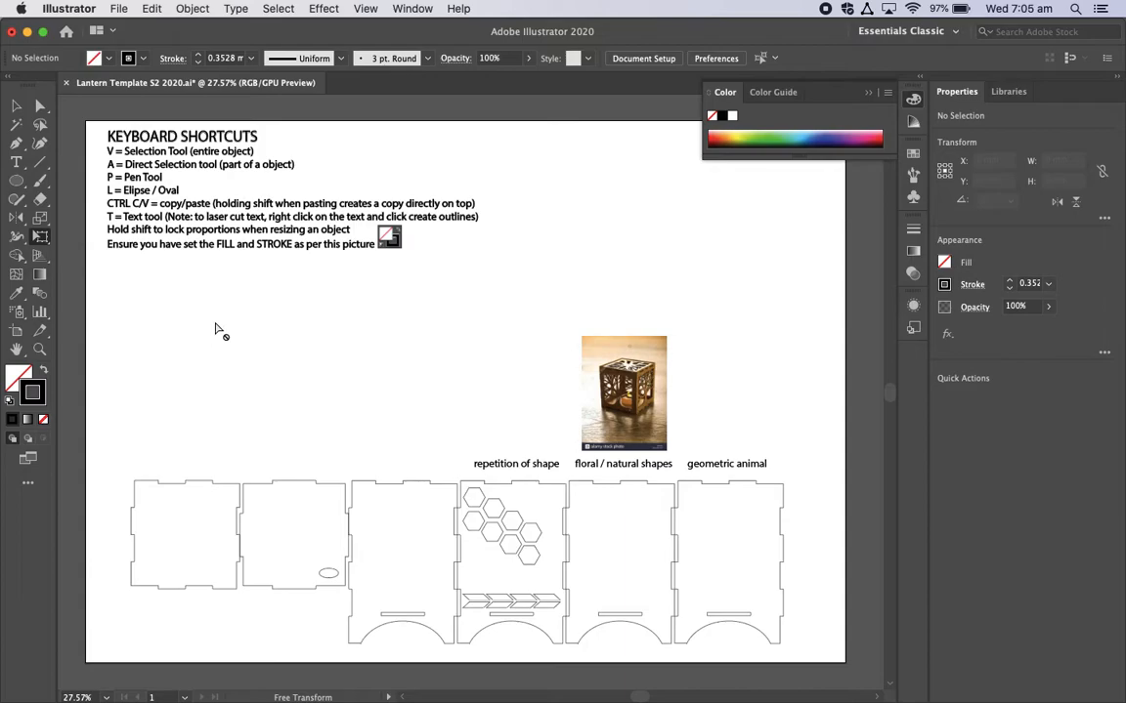
Step: Add the text "Hello" in the empty area below the shortcut notes and set its font size to 25 mm
key("t")
left_click(257, 324)
type("Hello")
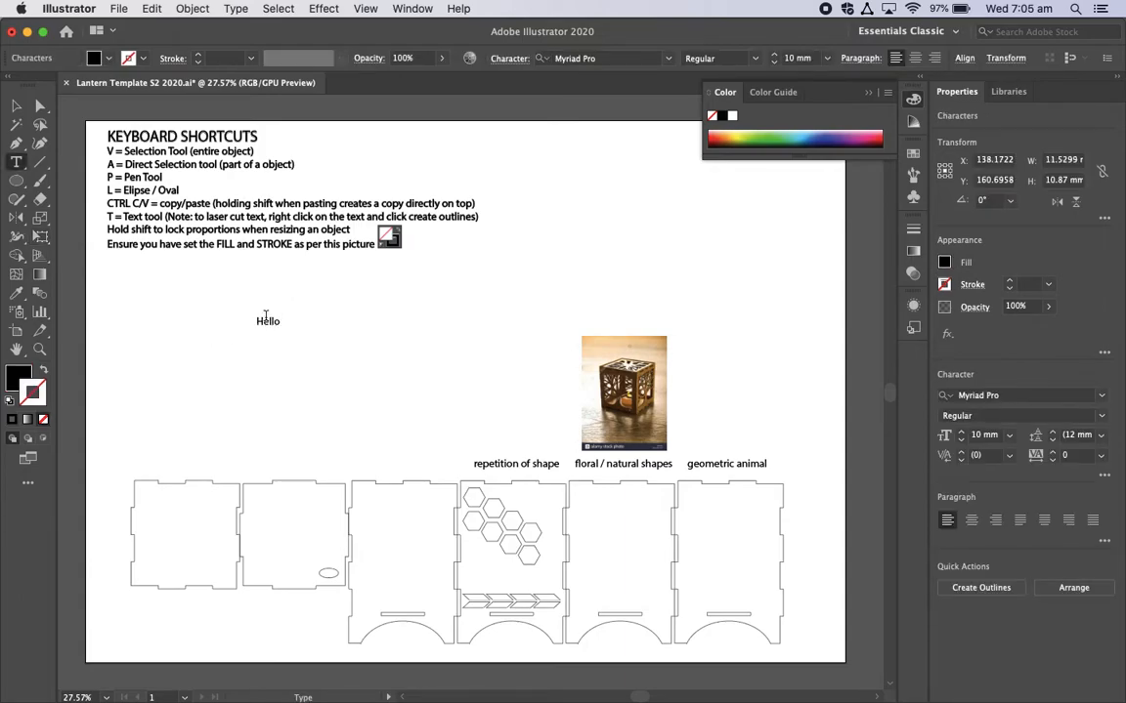
double_click(268, 319)
left_click(826, 58)
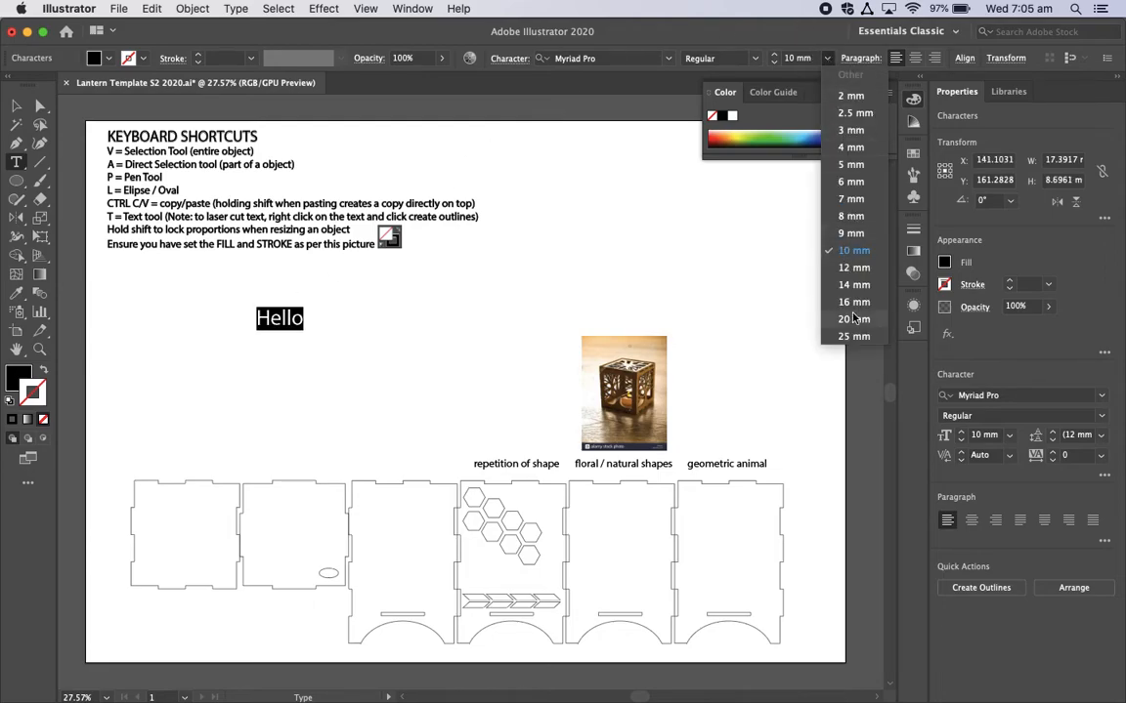
left_click(853, 336)
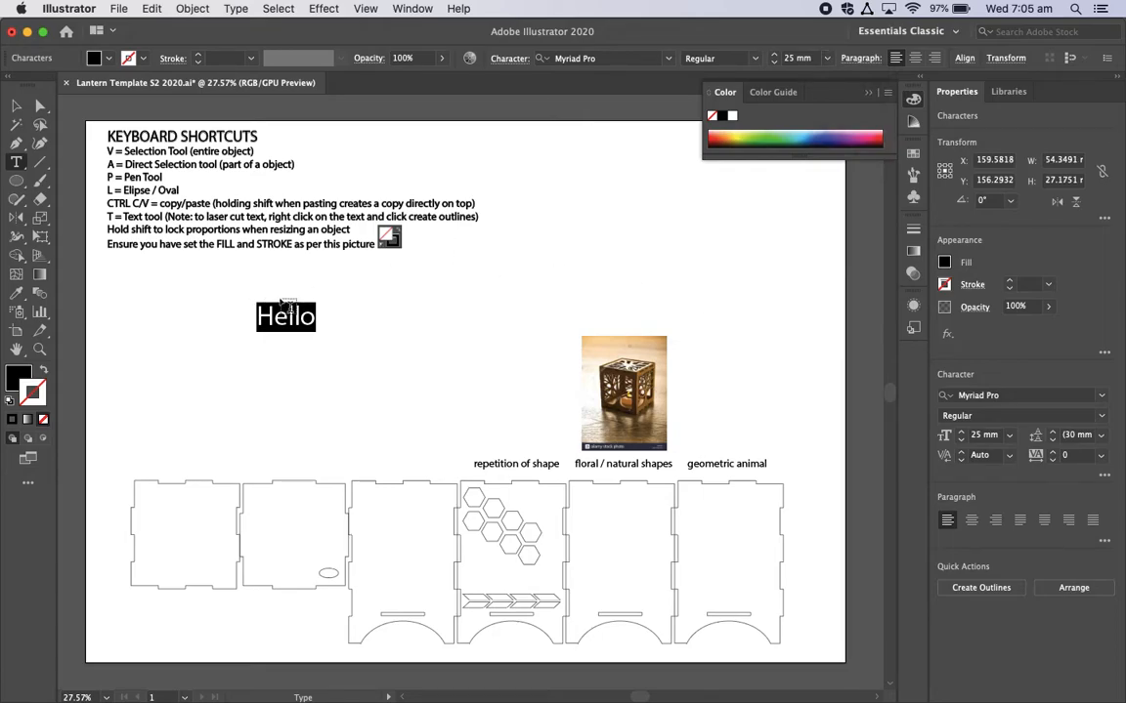
Step: Convert the "Hello" text to outlines and deselect it
scroll(284, 309, "up", 5)
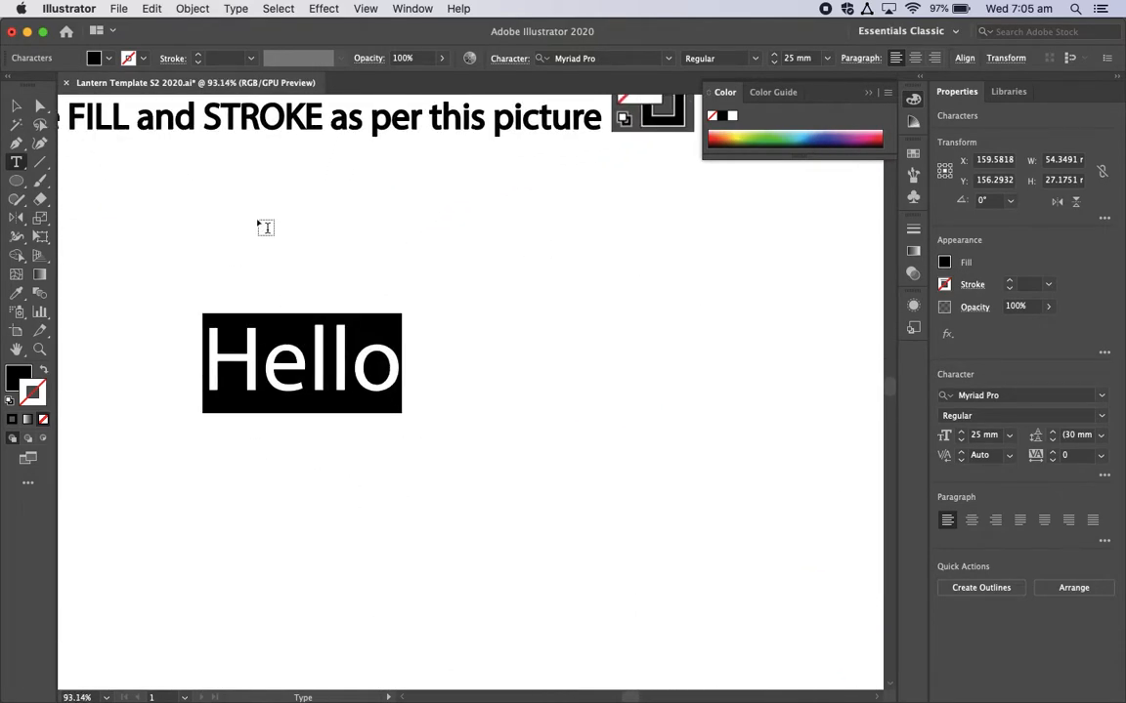
key("Escape")
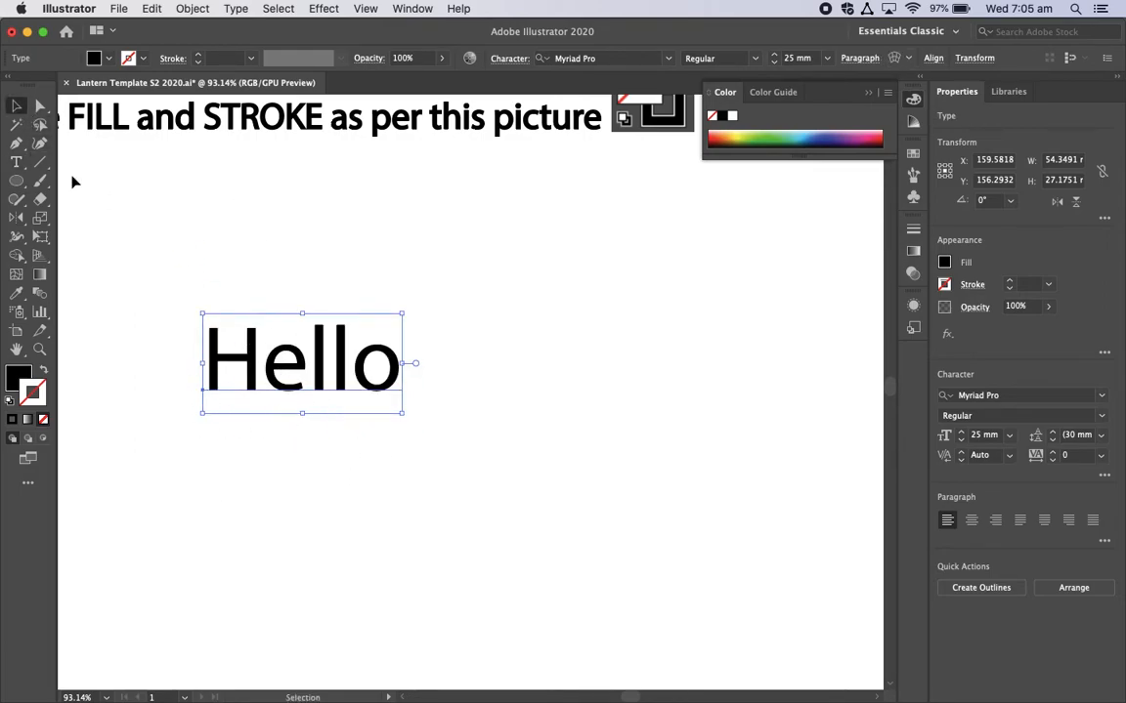
left_click(16, 105)
right_click(255, 376)
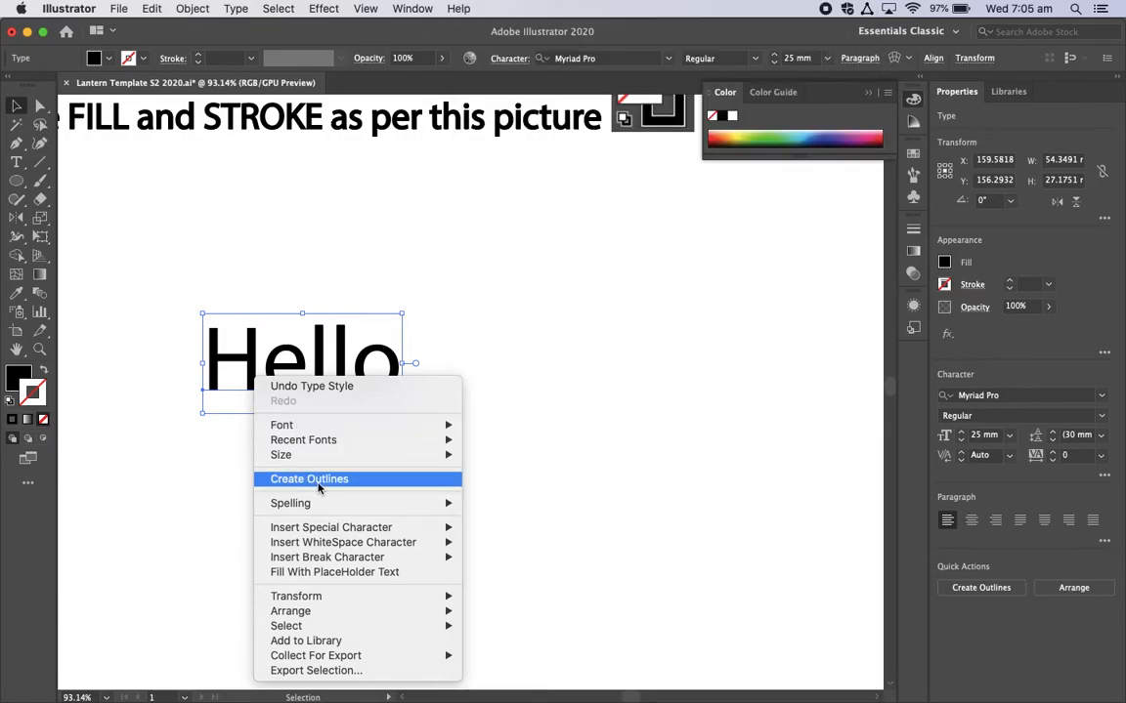
left_click(319, 479)
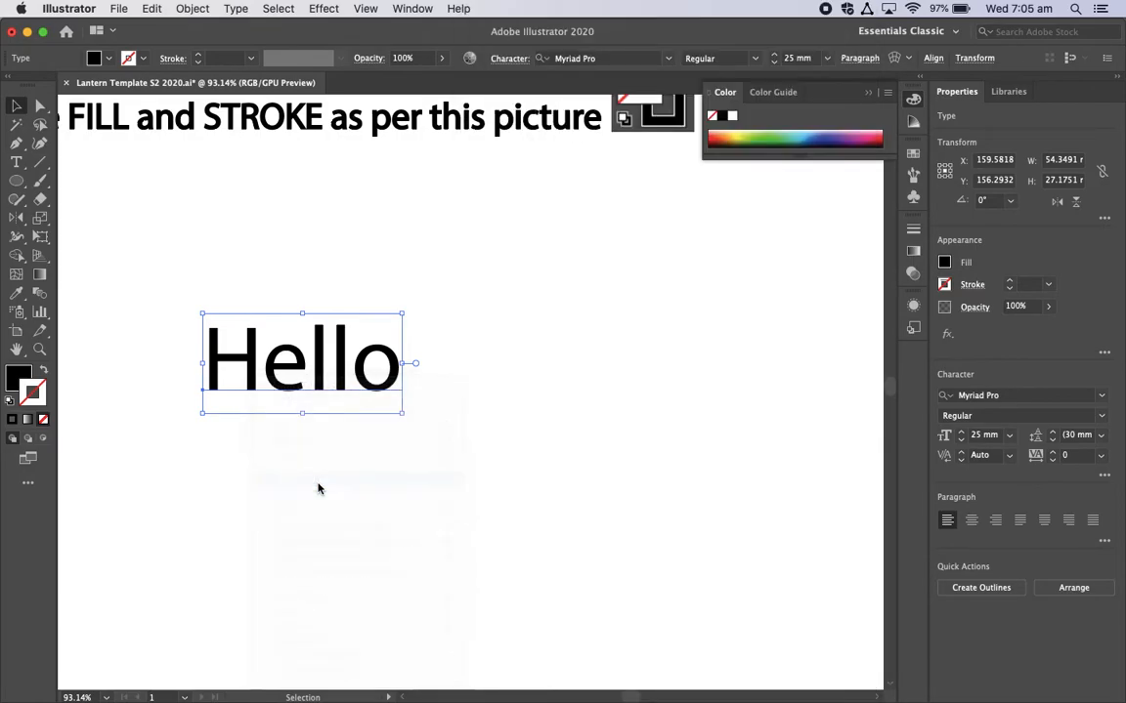
left_click(377, 297)
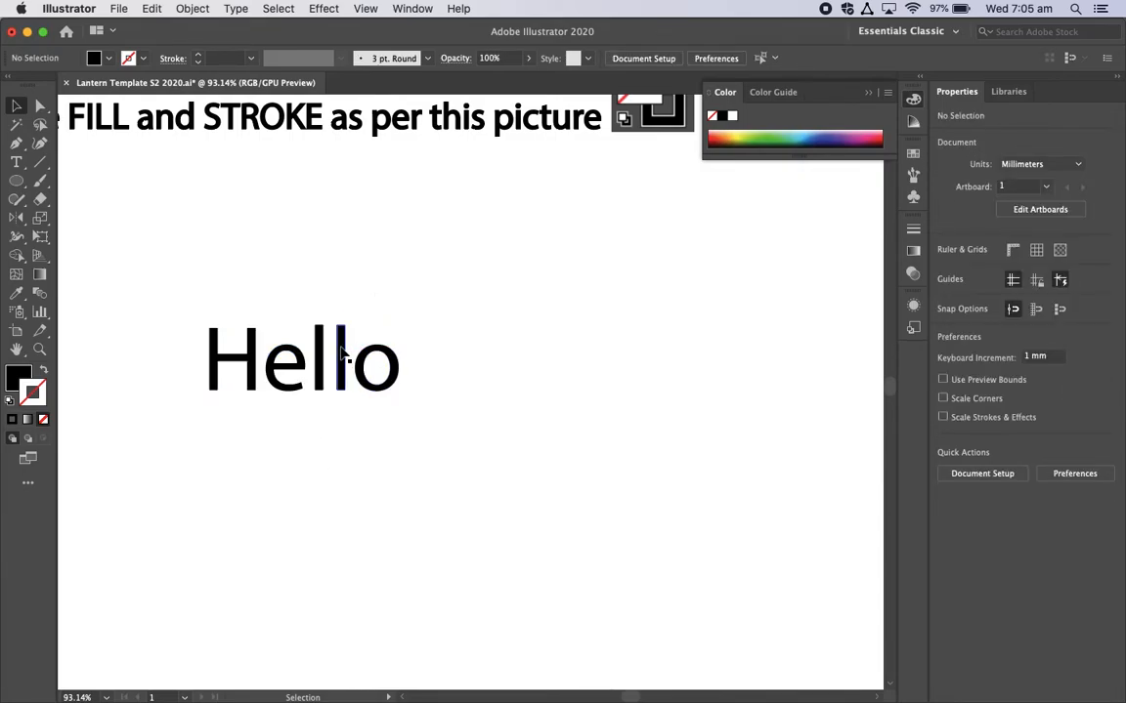
Step: Inspect the outlined "Hello" letters up close and delete them from the artboard
scroll(342, 357, "up", 5)
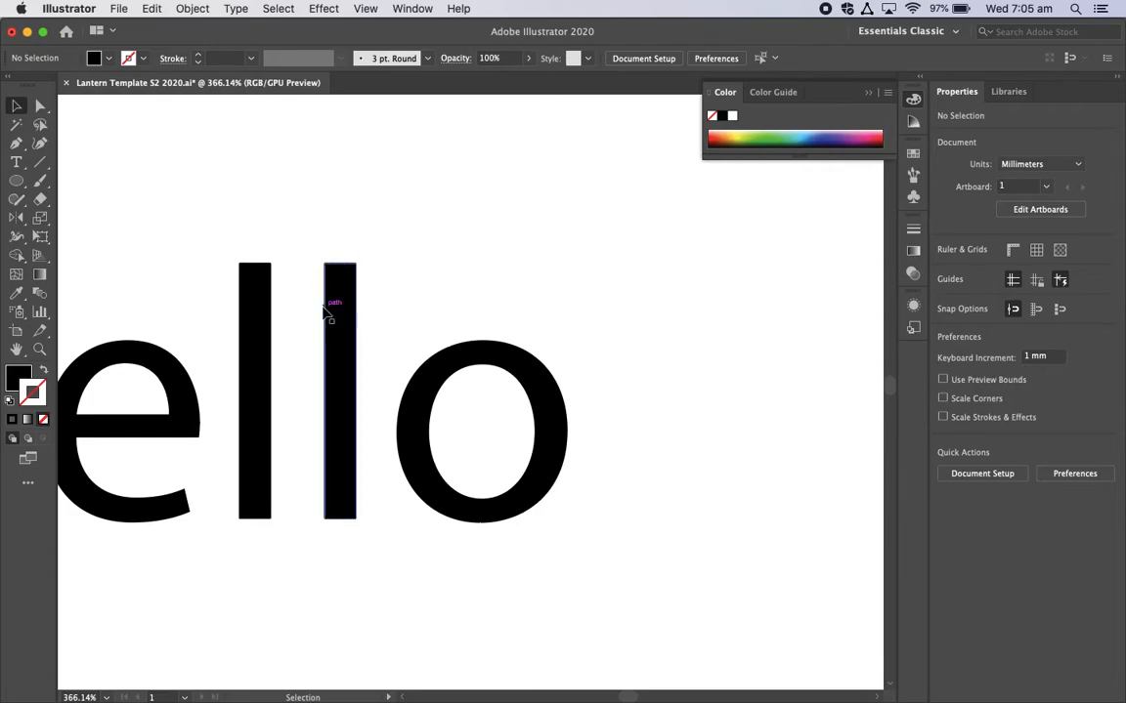
scroll(324, 310, "down", 4)
scroll(327, 308, "down", 5)
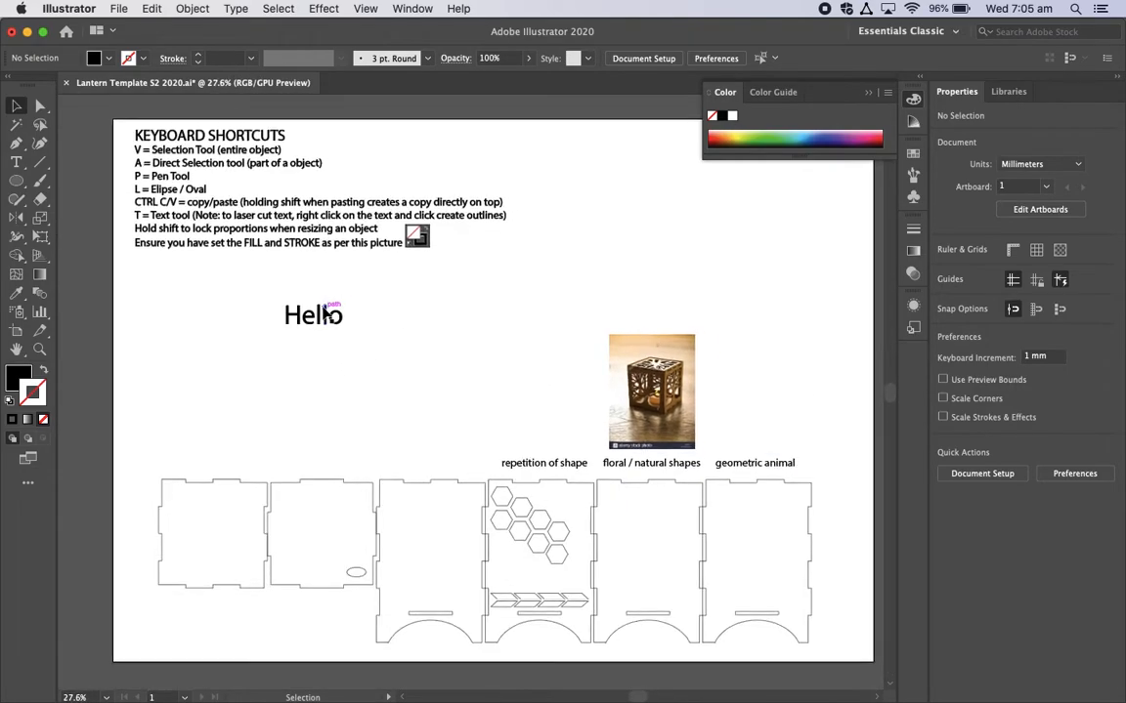
left_click(339, 335)
key("Delete")
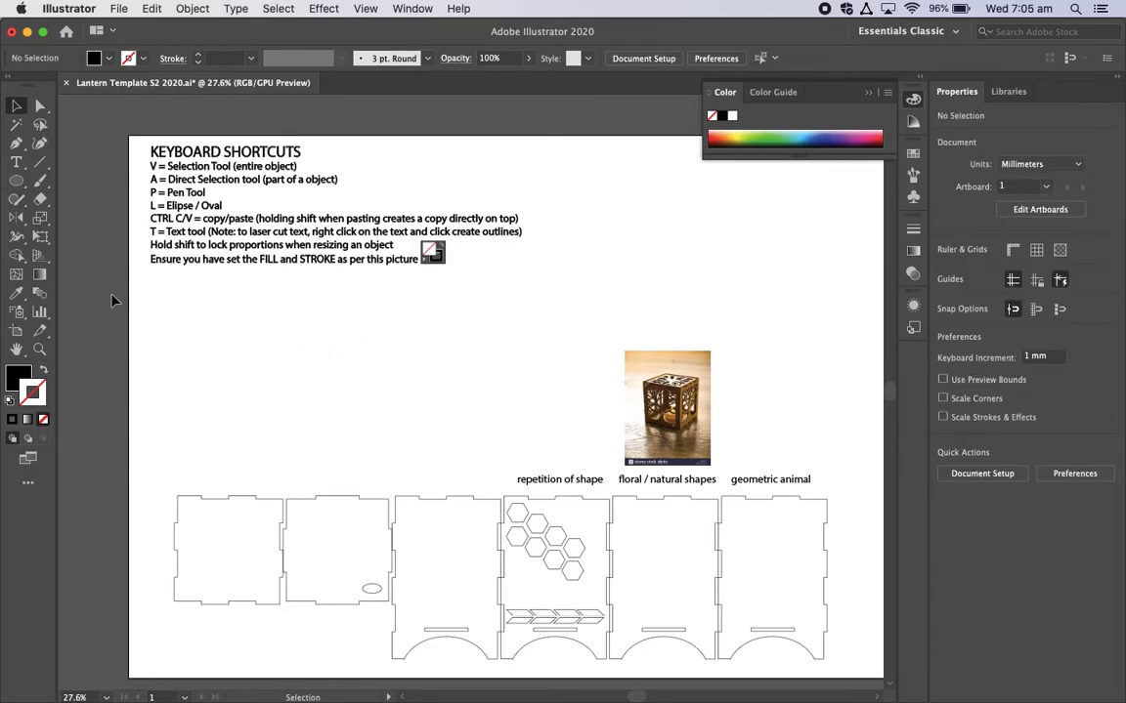
Step: Draw a straight horizontal line about 116 mm long with the Pen tool below the shortcut notes and deselect it
left_click(17, 145)
left_click(215, 351)
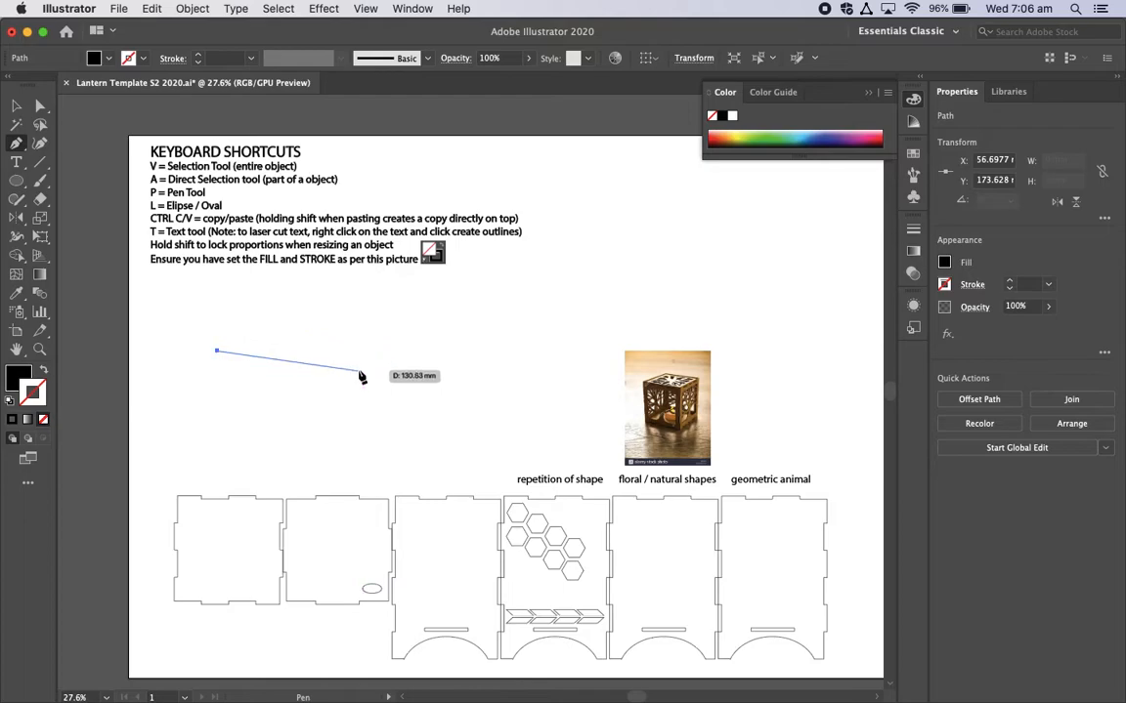
key("shift")
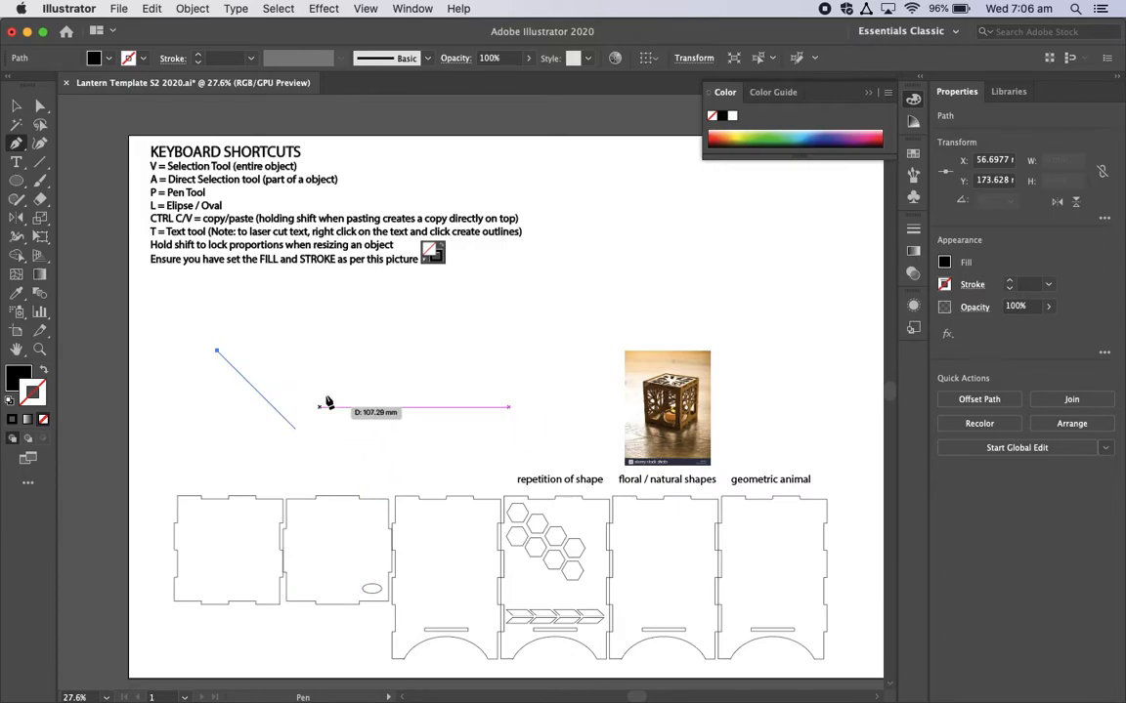
left_click(342, 350)
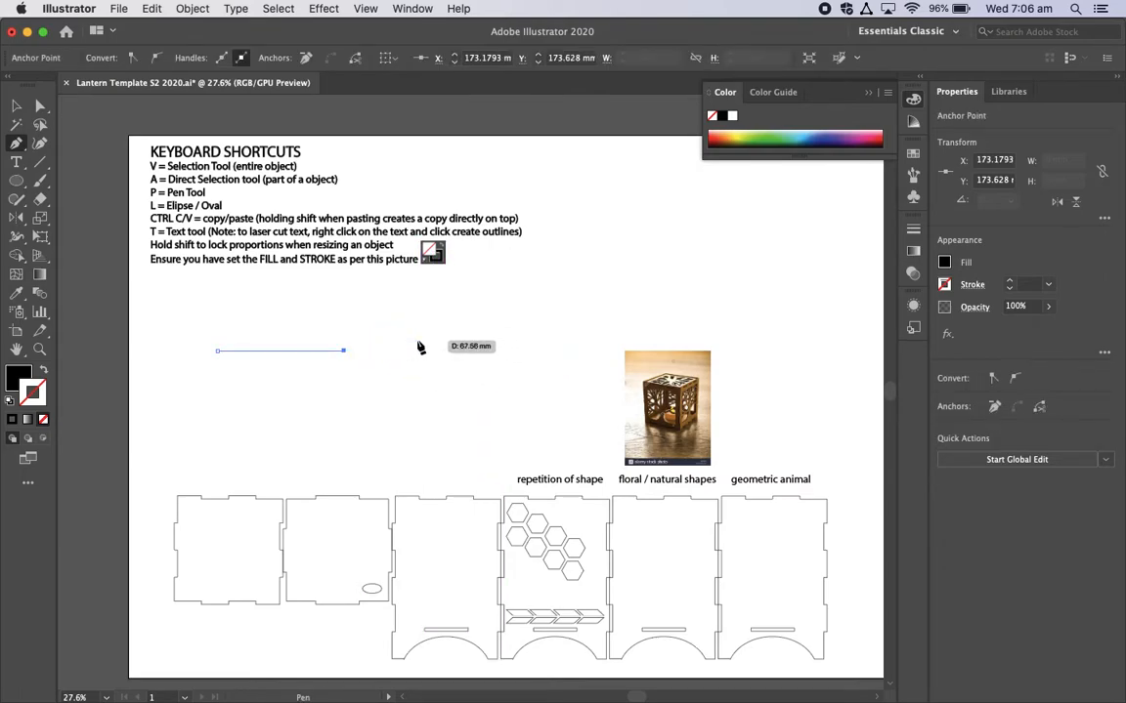
left_click(372, 352)
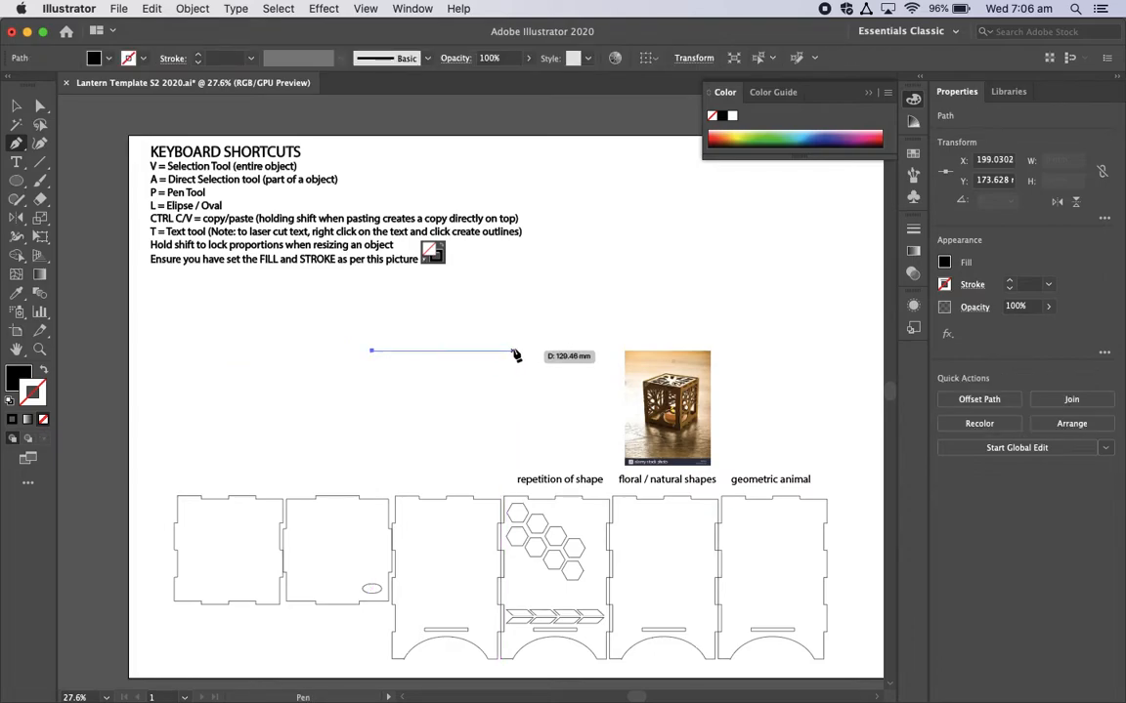
key("super+z")
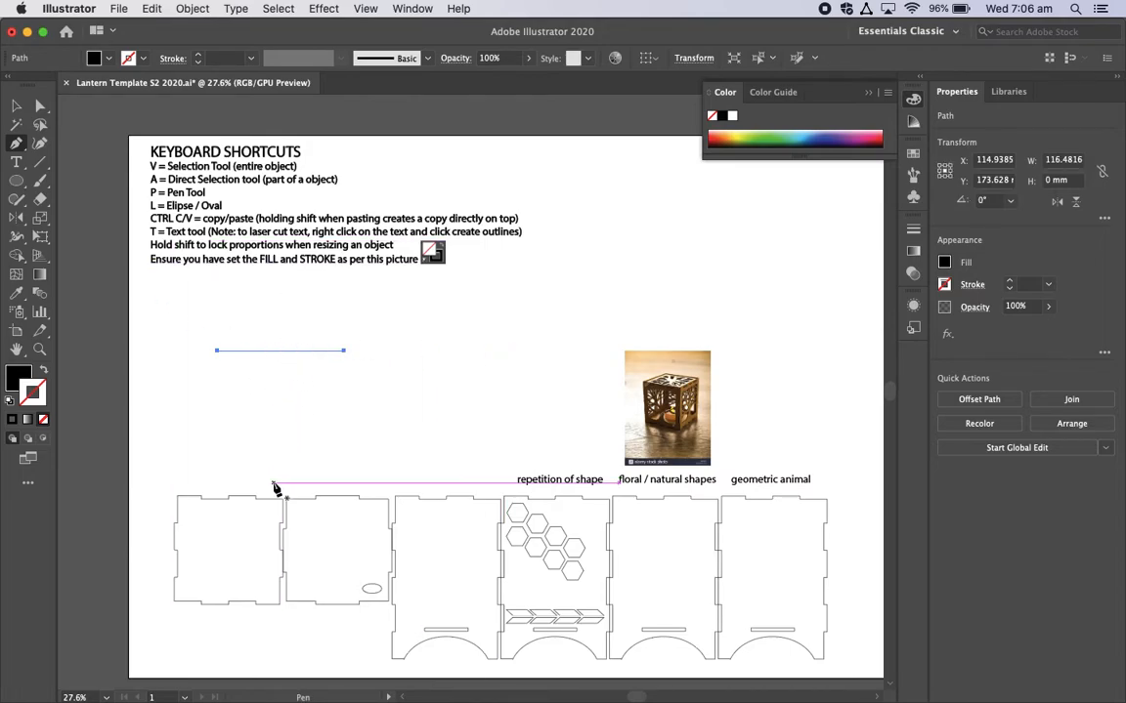
key("v")
left_click(296, 362)
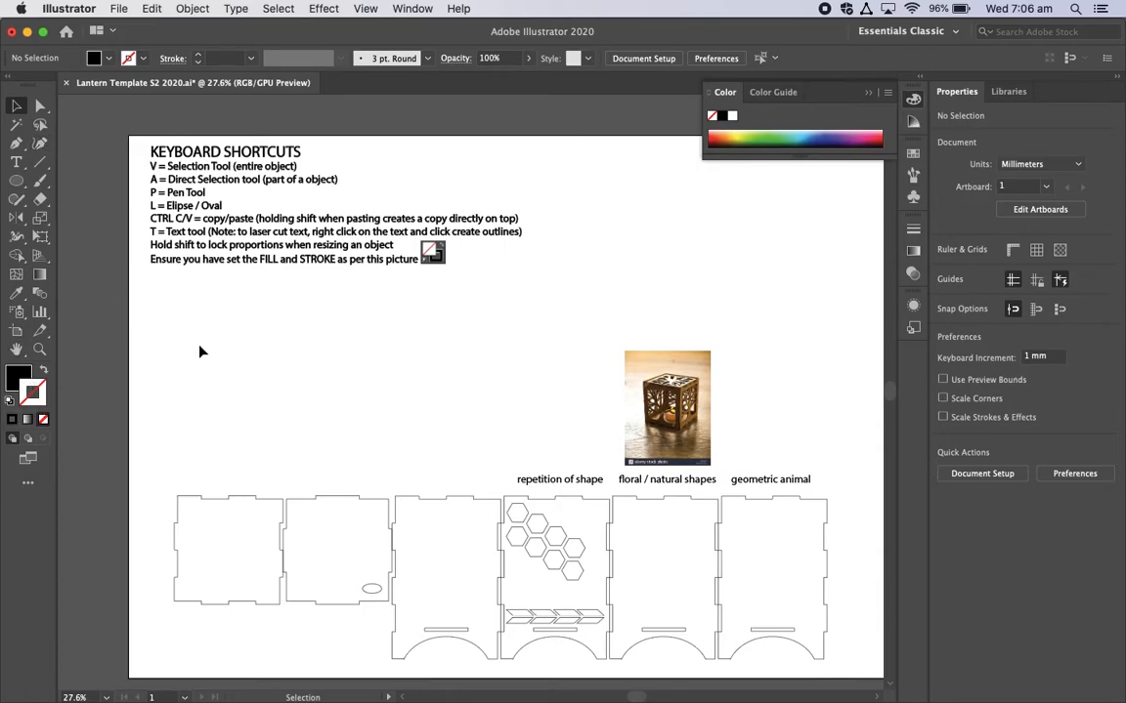
Step: Set the Pen tool's fill to none and its stroke to solid black
key("p")
left_click(14, 382)
left_click(42, 417)
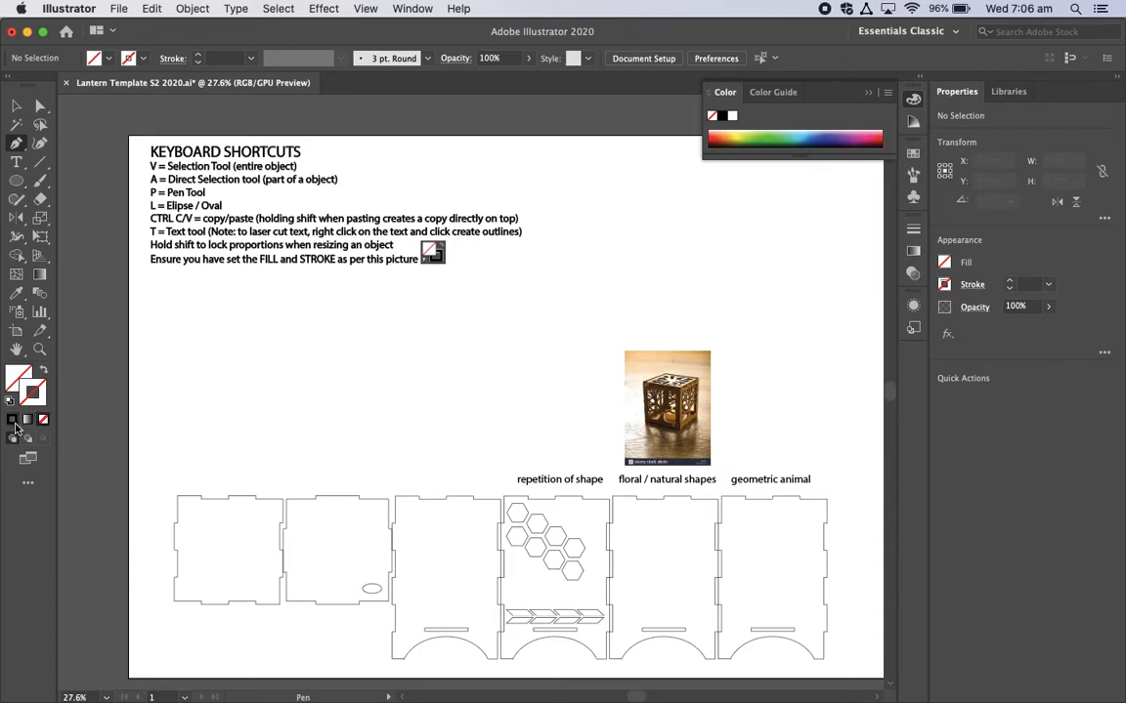
left_click(14, 422)
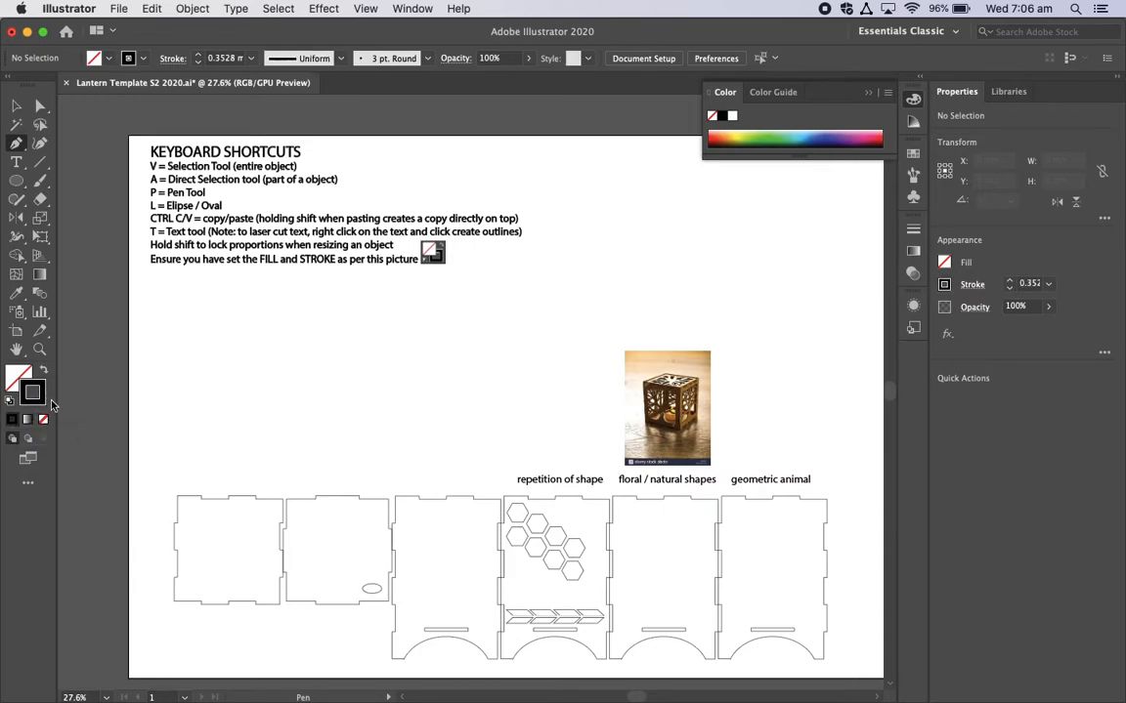
Step: Draw an upward-arching pen curve about 134 mm wide below the shortcut notes and adjust its direction handle for a slightly higher arch
left_click(186, 333)
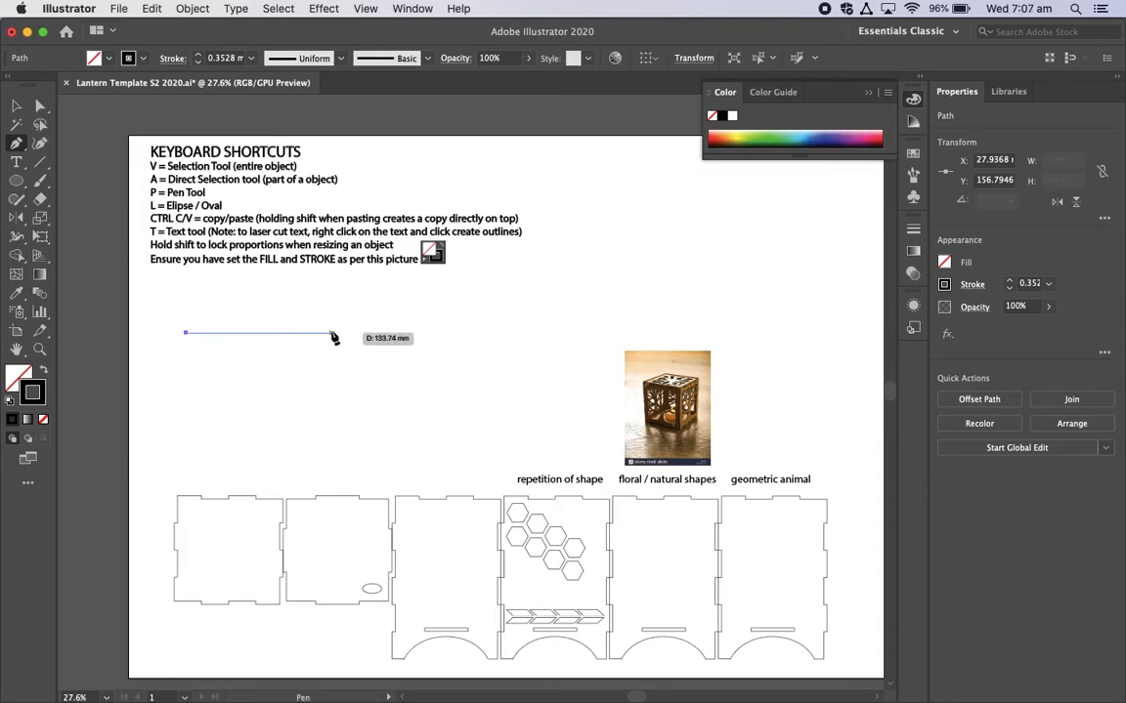
left_click_drag(333, 334, 408, 383)
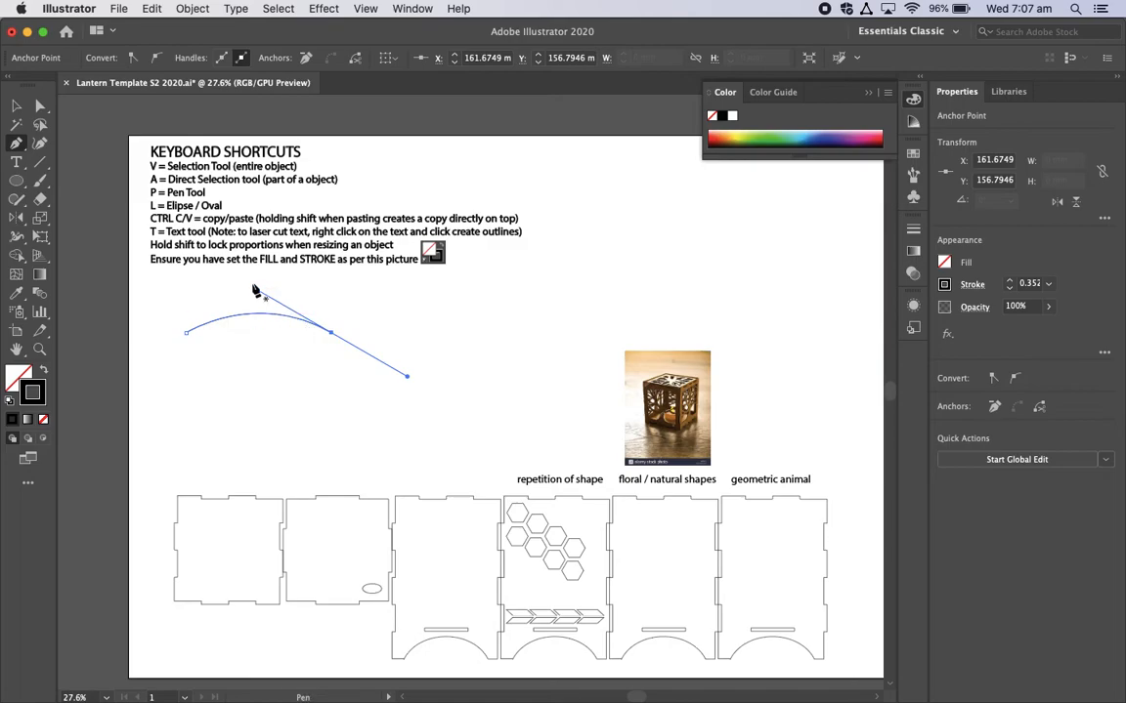
key("v")
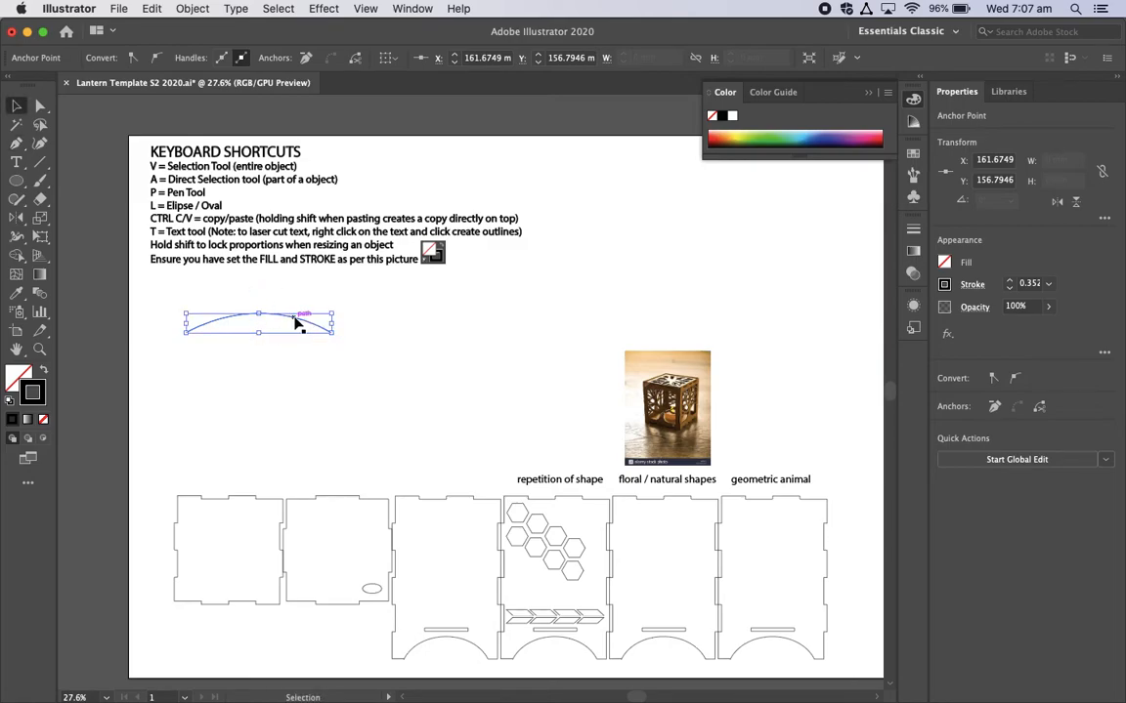
key("a")
left_click(301, 319)
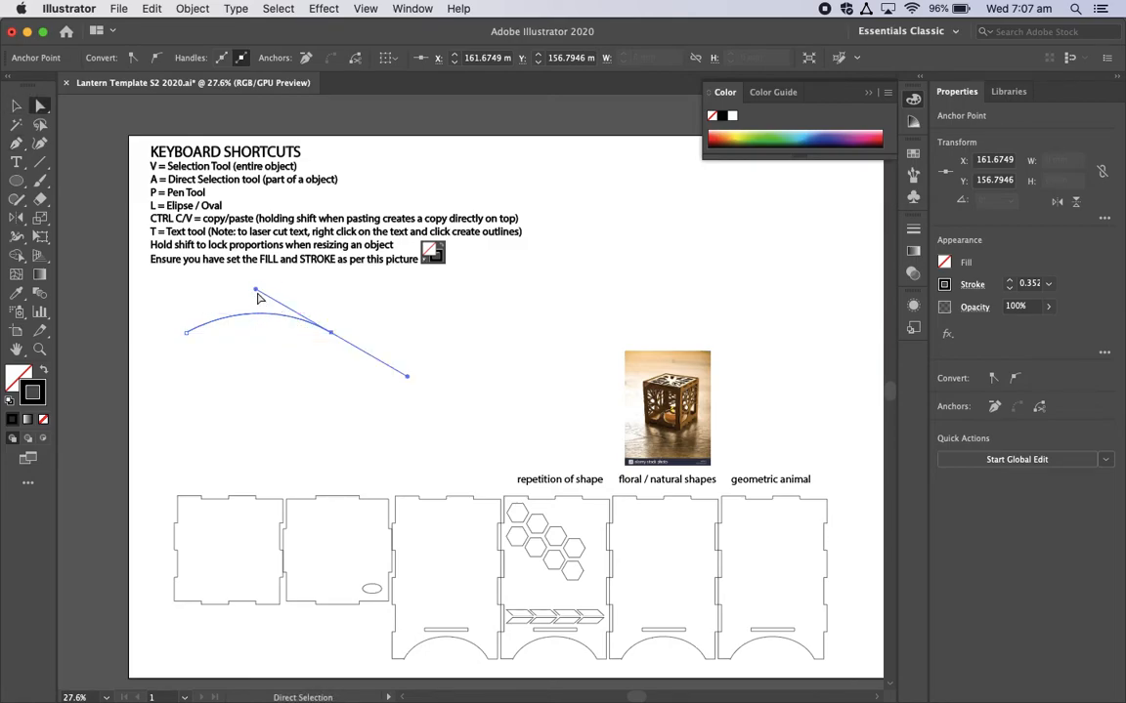
mouse_move(256, 290)
left_mouse_down()
mouse_move(232, 295)
mouse_move(156, 271)
mouse_move(203, 272)
mouse_move(256, 252)
mouse_move(299, 289)
mouse_move(259, 282)
left_mouse_up()
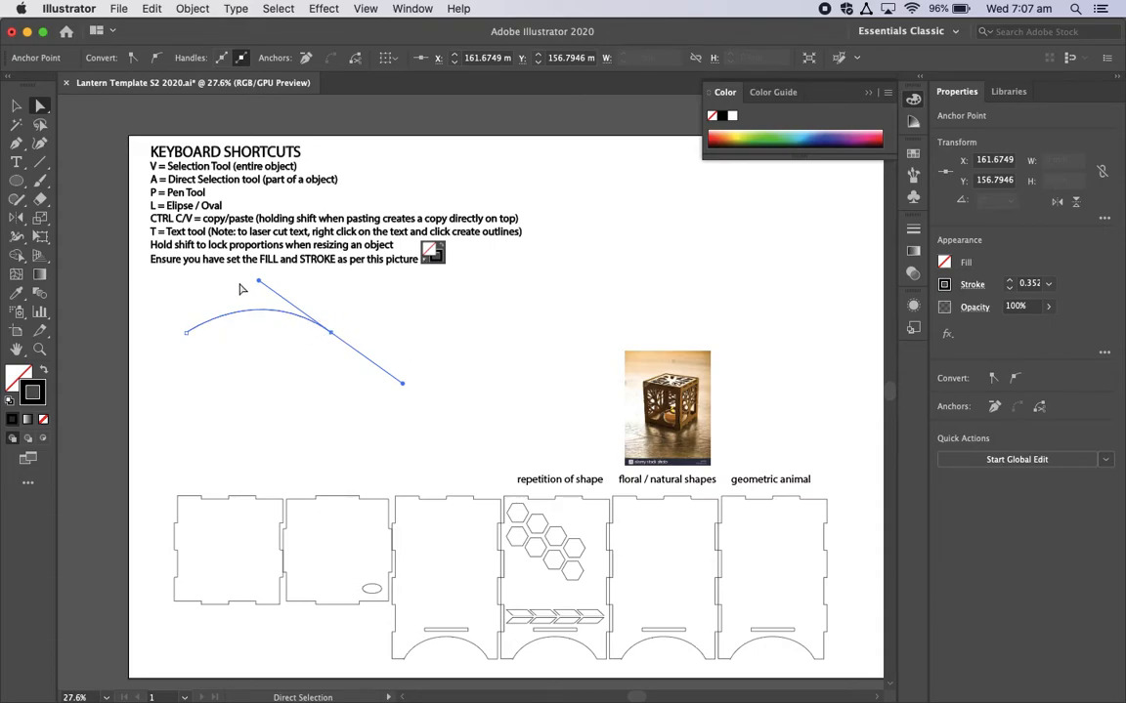
Step: Add the text "Laser Cut" along the curve with the Type on a Path tool
left_click(18, 164)
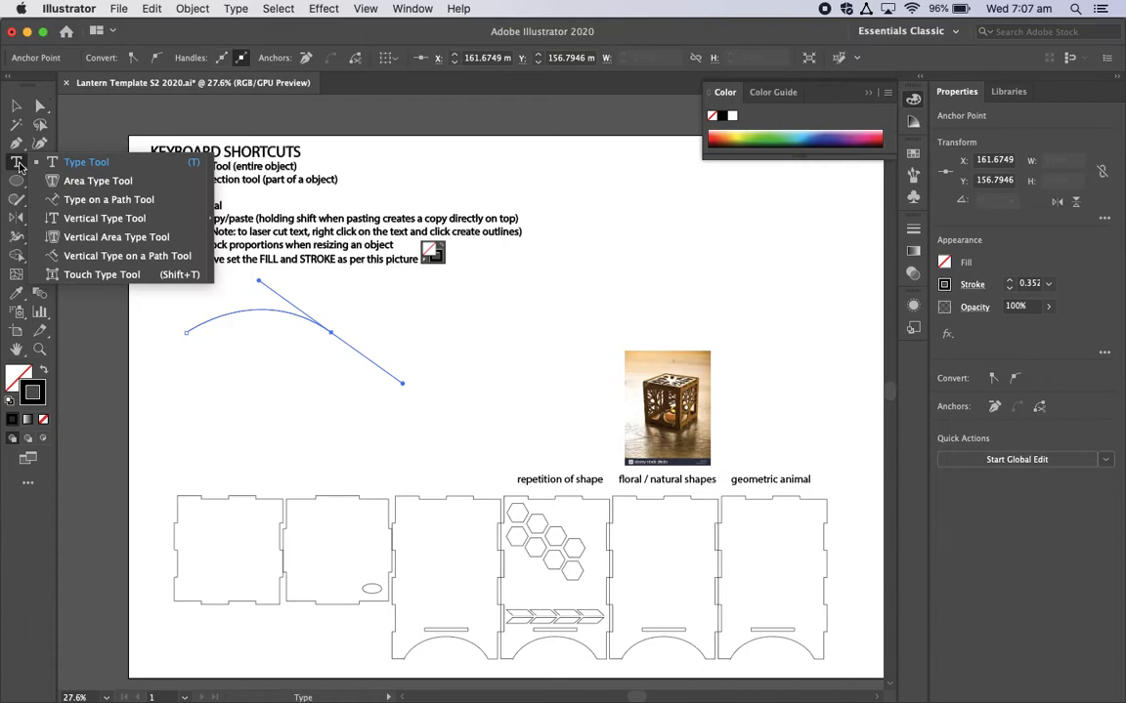
left_click(109, 201)
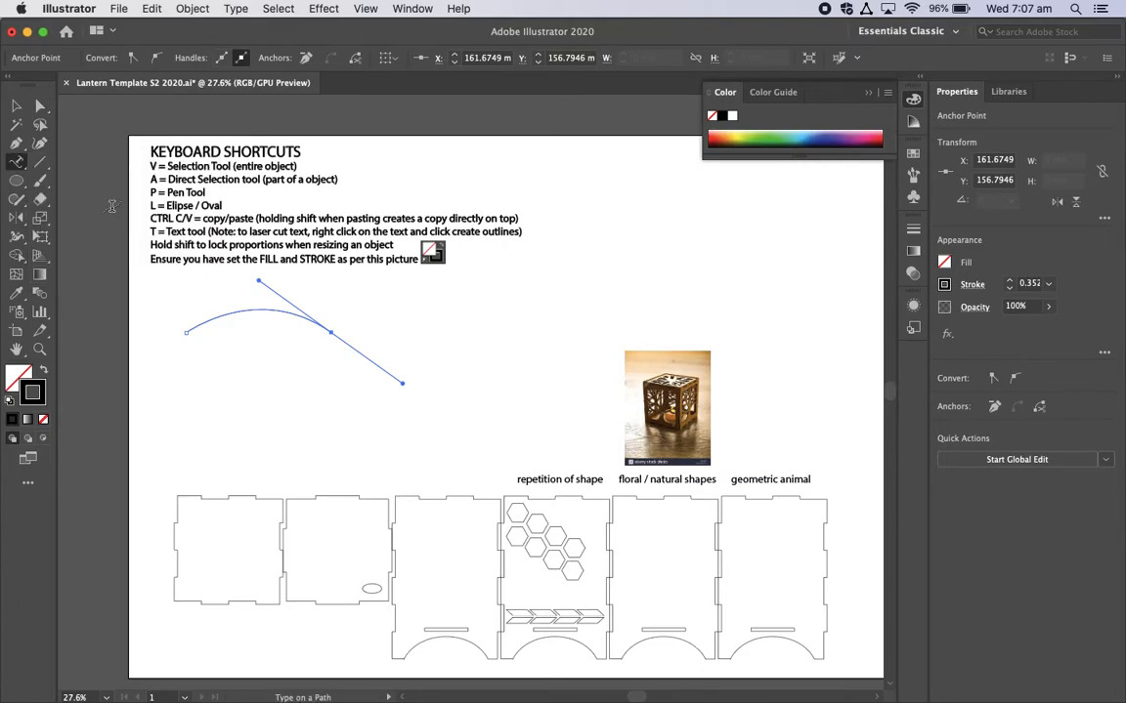
left_click(212, 322)
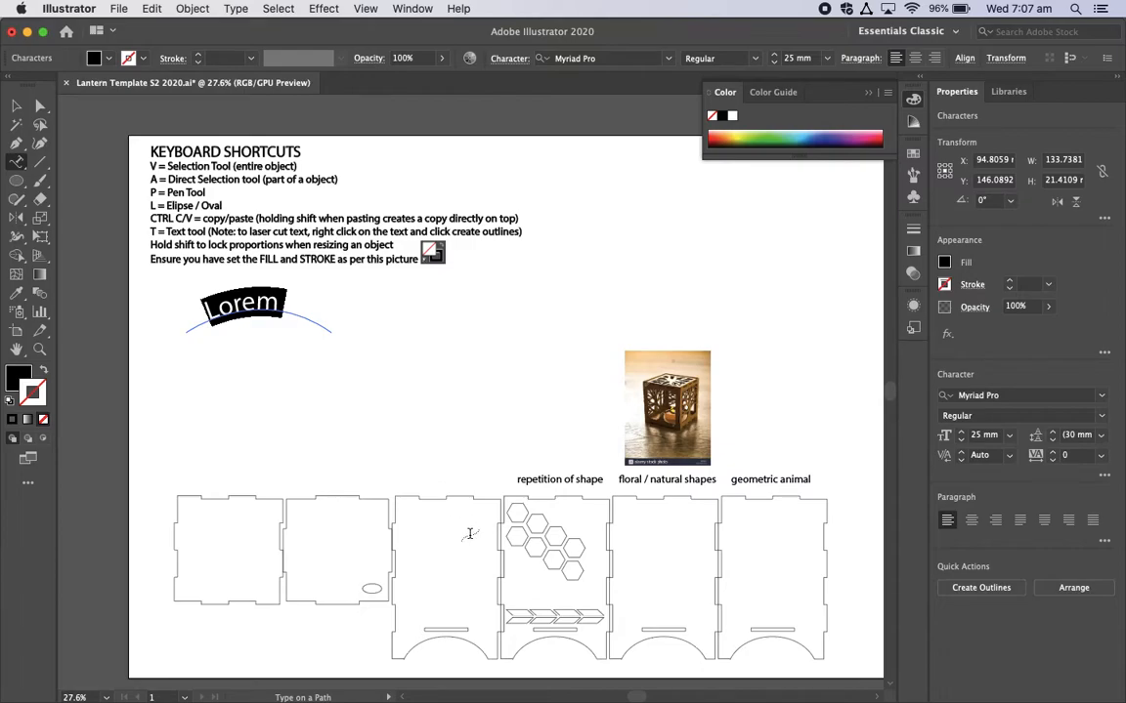
type("Laser")
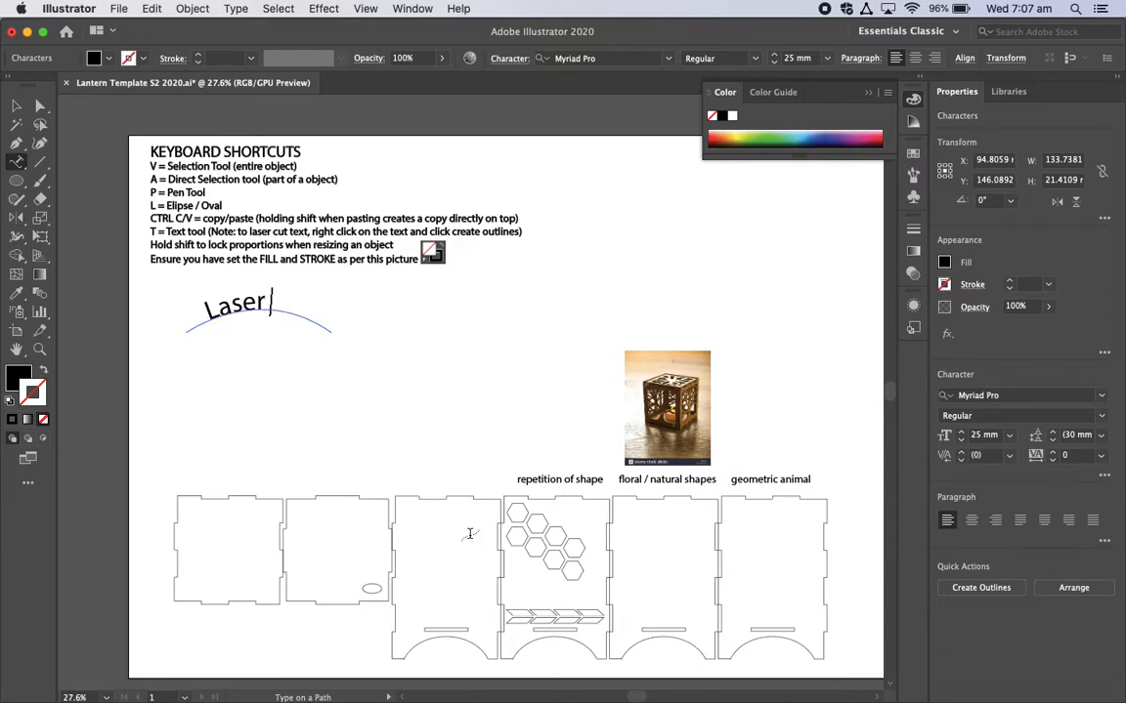
type(" Cut")
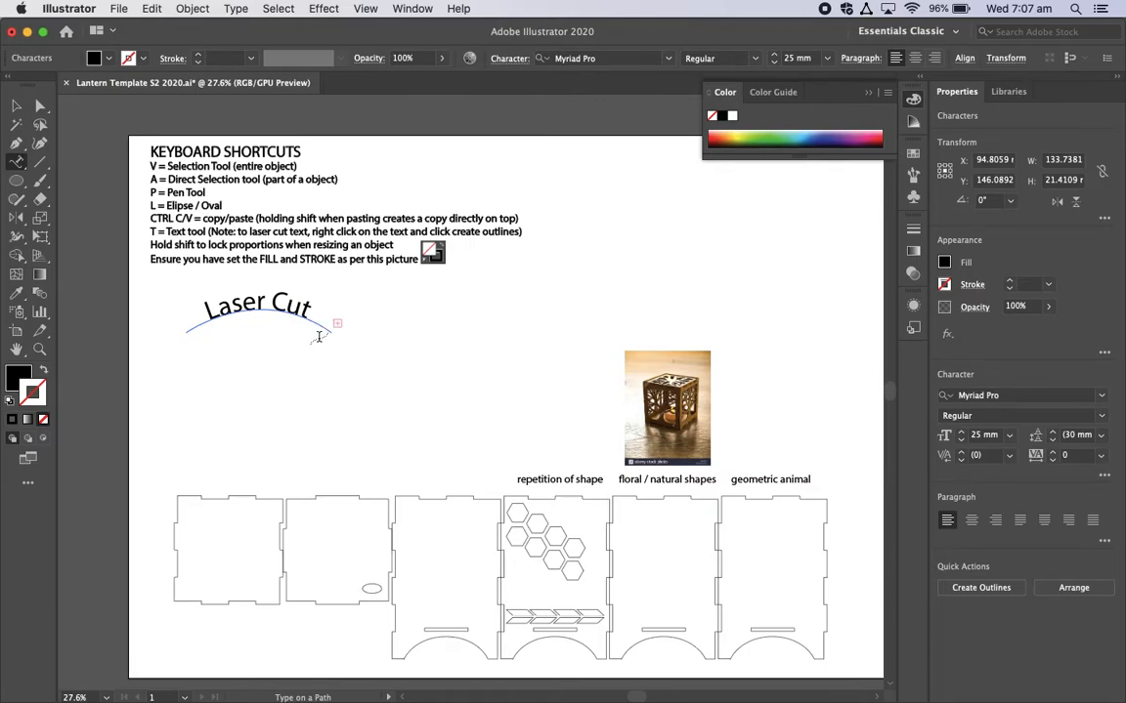
key("Escape")
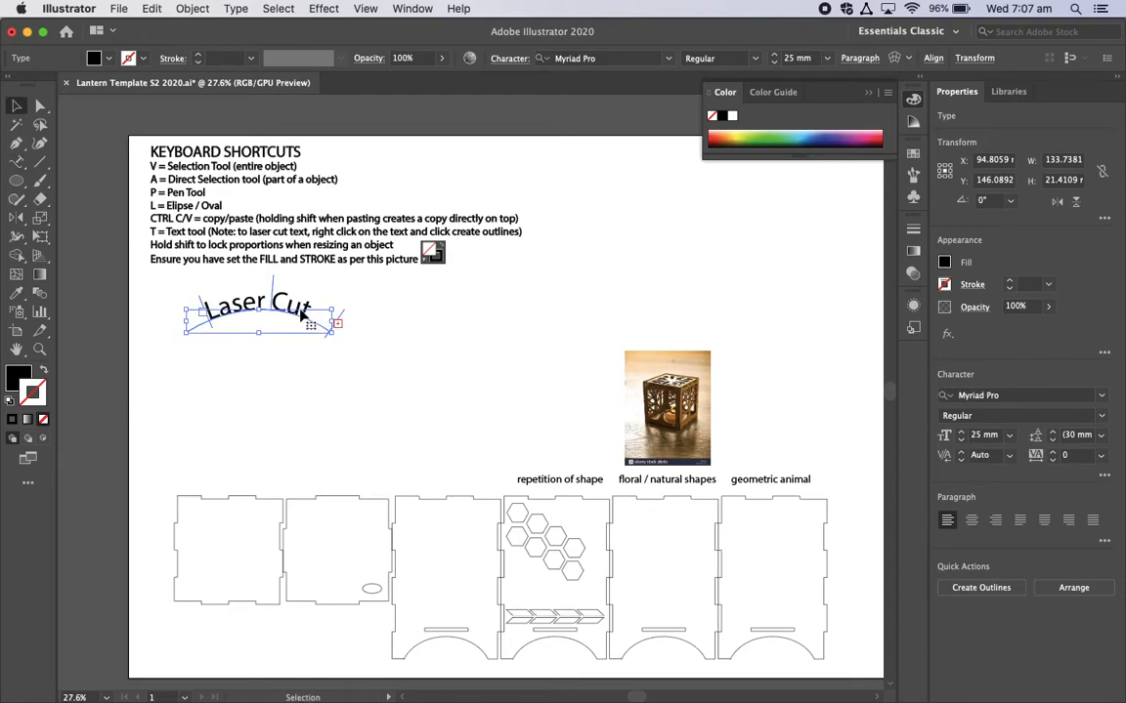
Step: Extend the text on the curve to "Laser Cut L"
key("t")
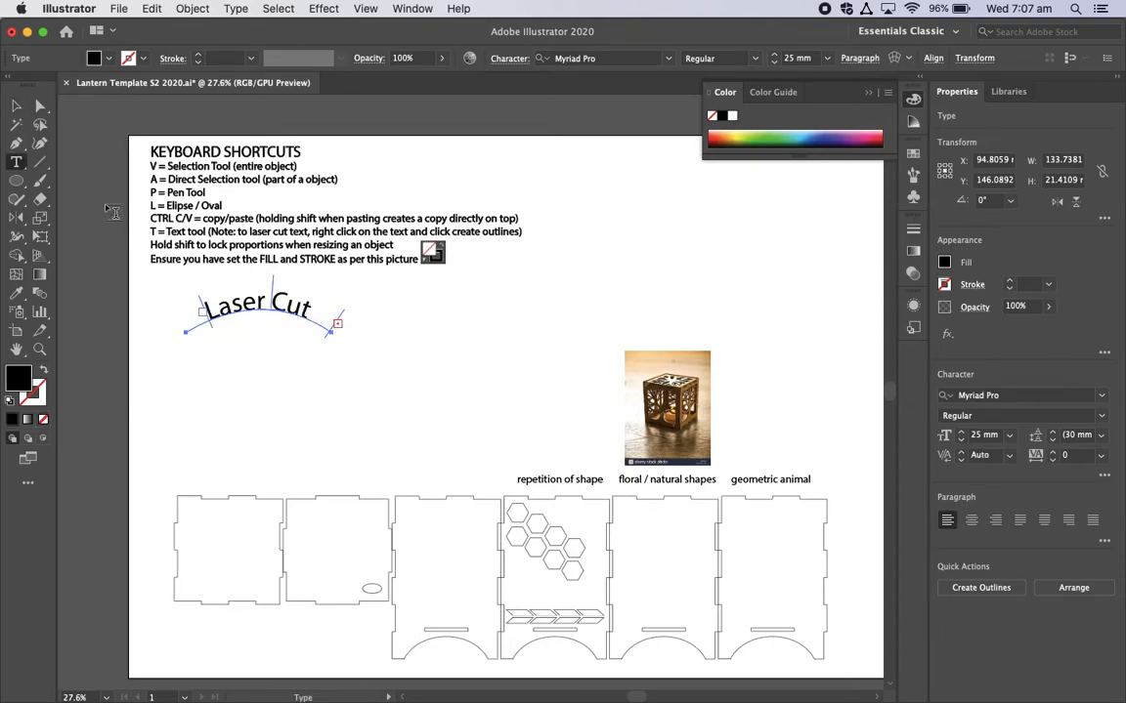
left_click_drag(25, 166, 83, 182)
left_click(293, 306)
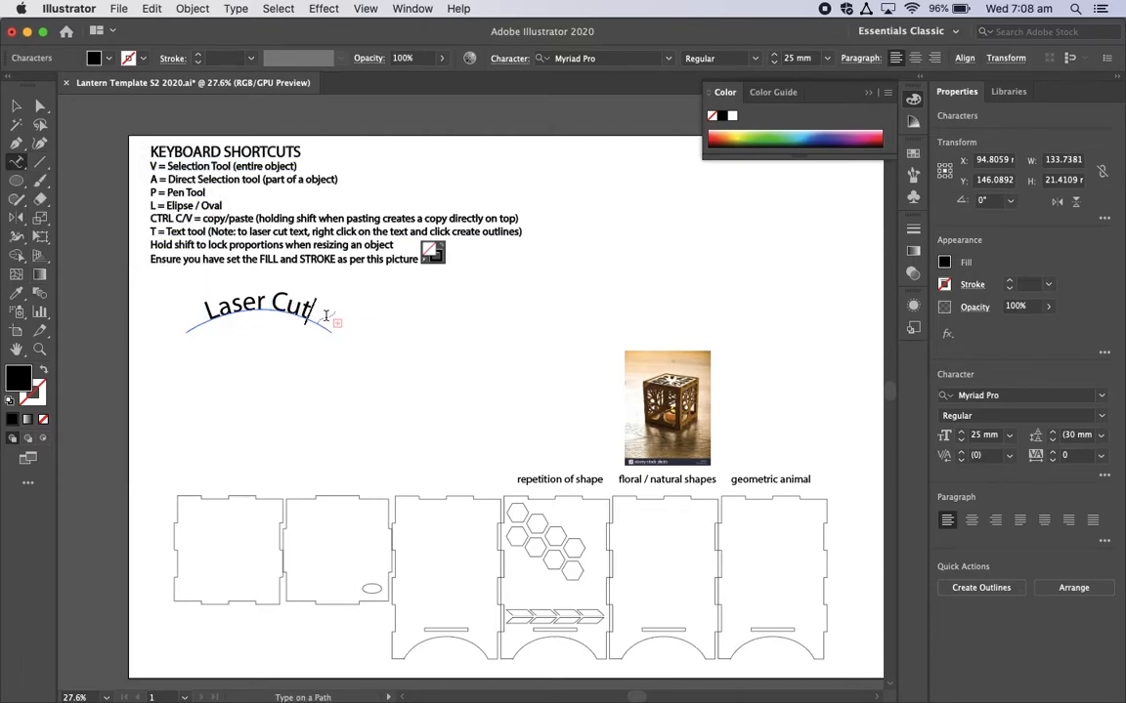
type("L")
key("BackSpace")
type("L")
Step: Try to reshape the curve under the text by moving its end anchor with the Direct Selection tool
left_click(39, 109)
mouse_move(332, 336)
left_mouse_down()
mouse_move(356, 360)
mouse_move(337, 344)
left_mouse_up()
left_click(198, 331)
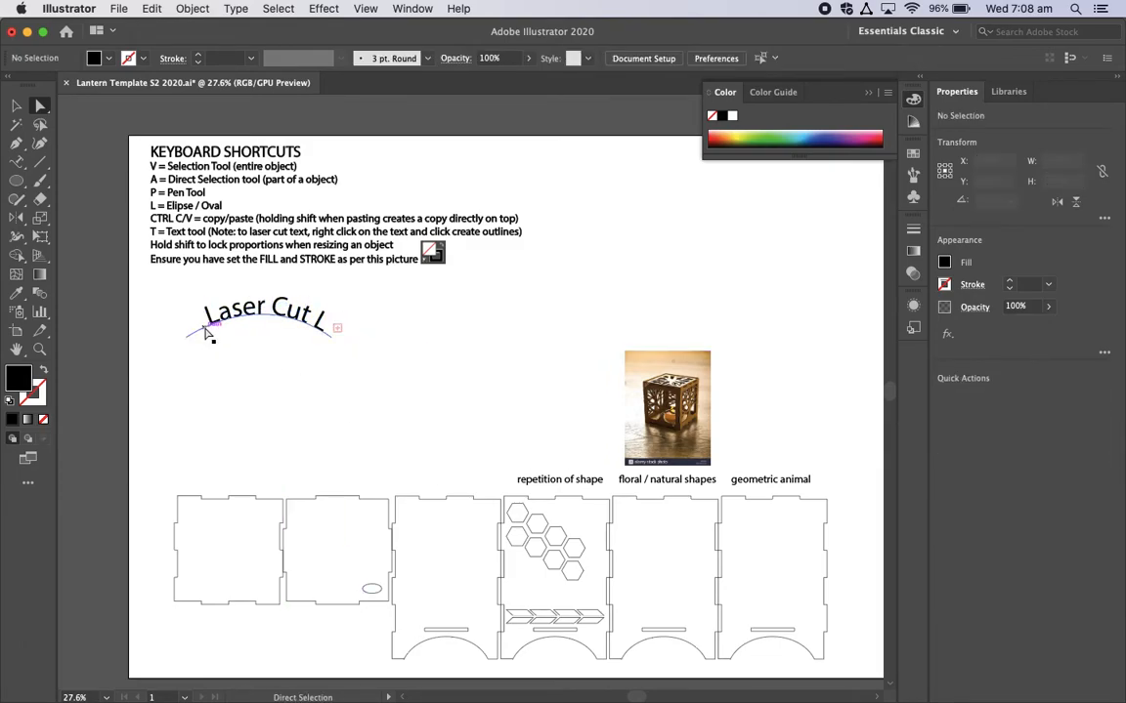
left_click(197, 335)
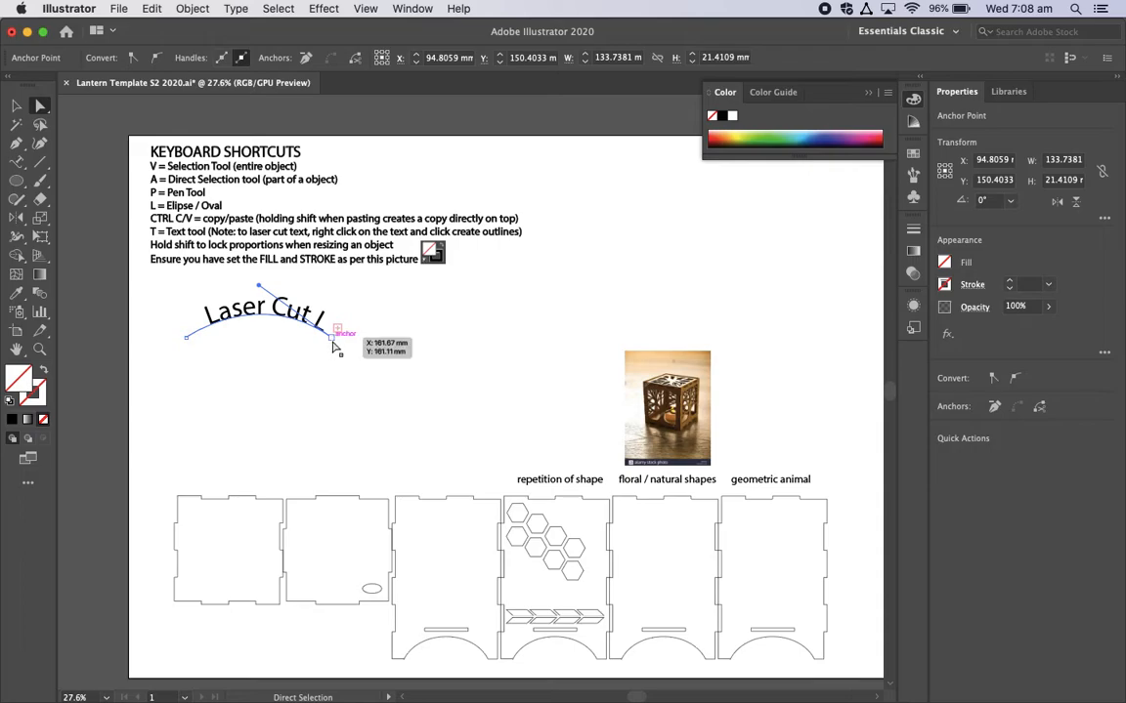
mouse_move(332, 342)
left_mouse_down()
mouse_move(310, 354)
mouse_move(348, 363)
mouse_move(385, 448)
mouse_move(407, 381)
mouse_move(305, 324)
mouse_move(251, 393)
mouse_move(289, 315)
mouse_move(316, 348)
mouse_move(403, 334)
mouse_move(402, 312)
mouse_move(347, 337)
mouse_move(329, 371)
mouse_move(325, 348)
left_mouse_up()
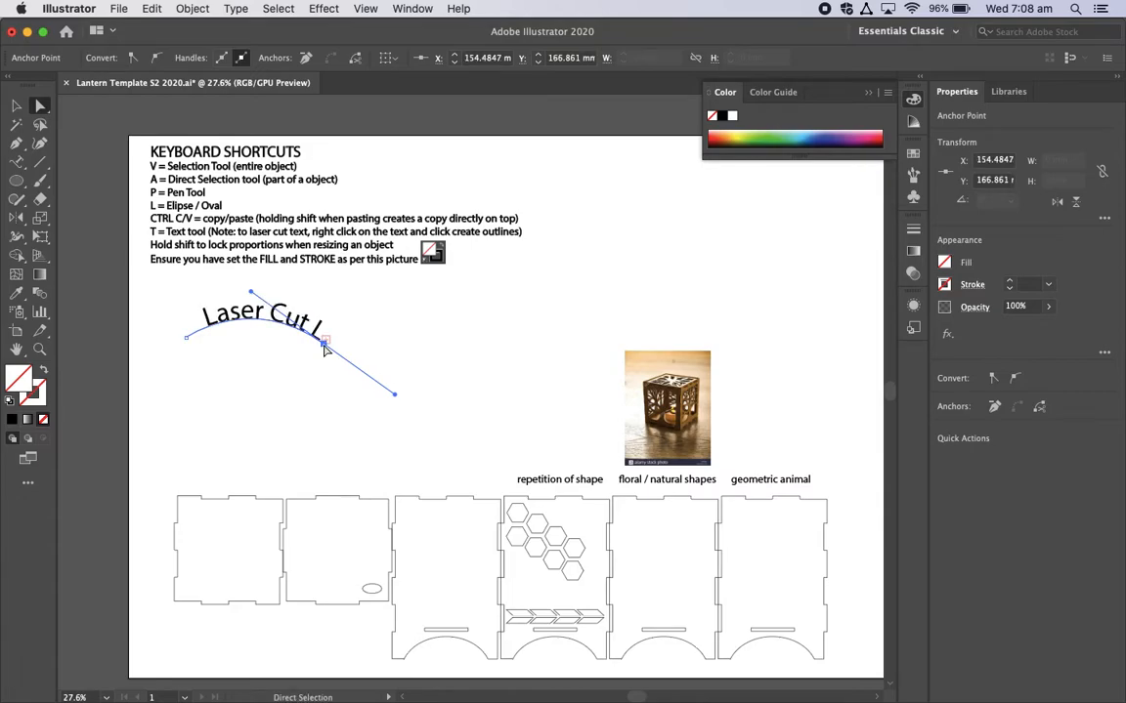
Step: Undo the changes to the text's curve and delete the "Laser Cut L" path text
key("super+z")
key("super+z")
key("super+z")
key("super+z")
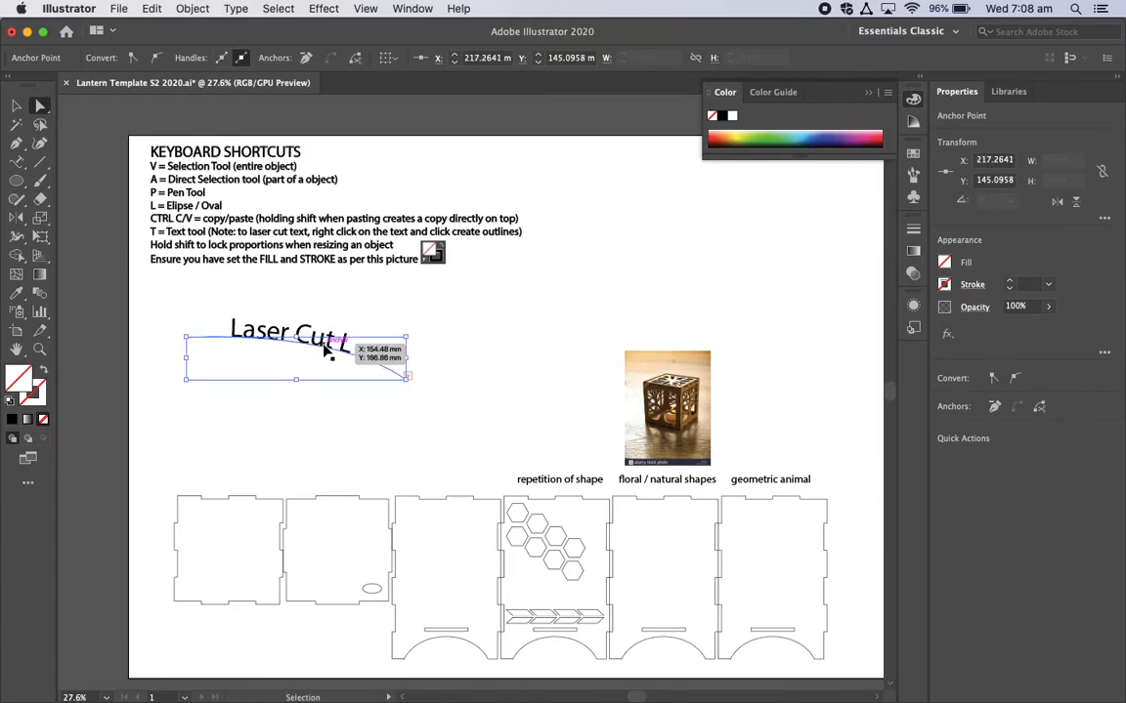
key("super+z")
key("a")
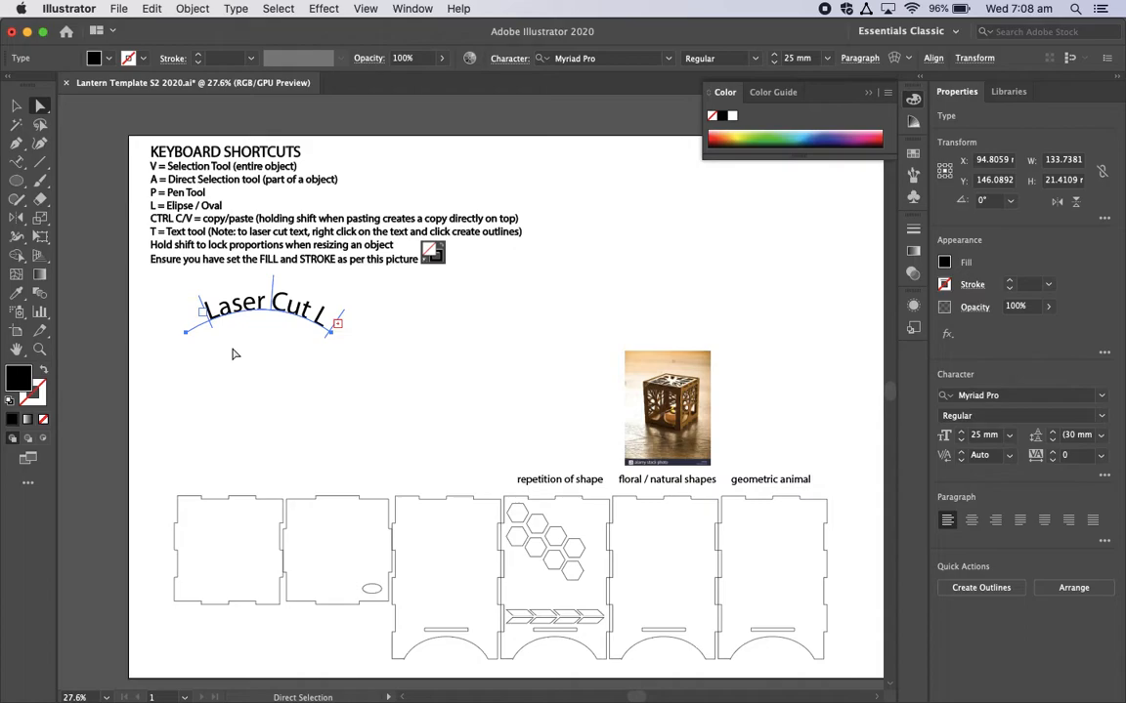
key("BackSpace")
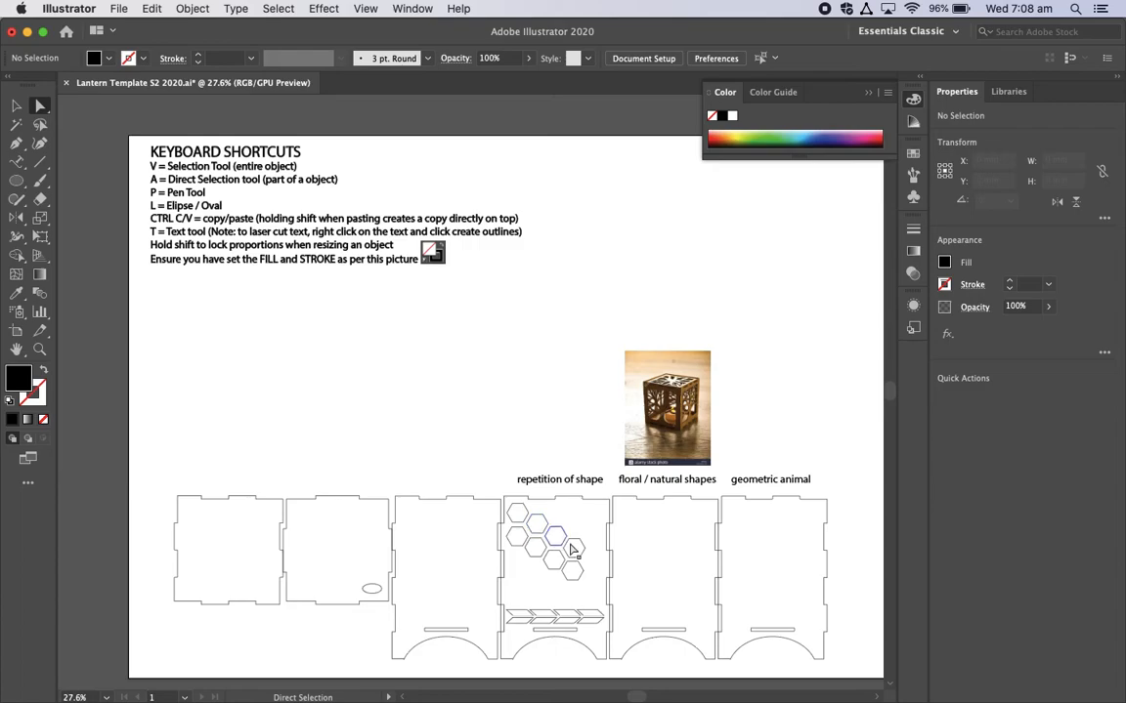
Step: Switch to Chrome and close the two QuickTime screen recording pages to reach the "laser cut lantern" image results
scroll(511, 555, "down", 2)
scroll(511, 555, "right", 2)
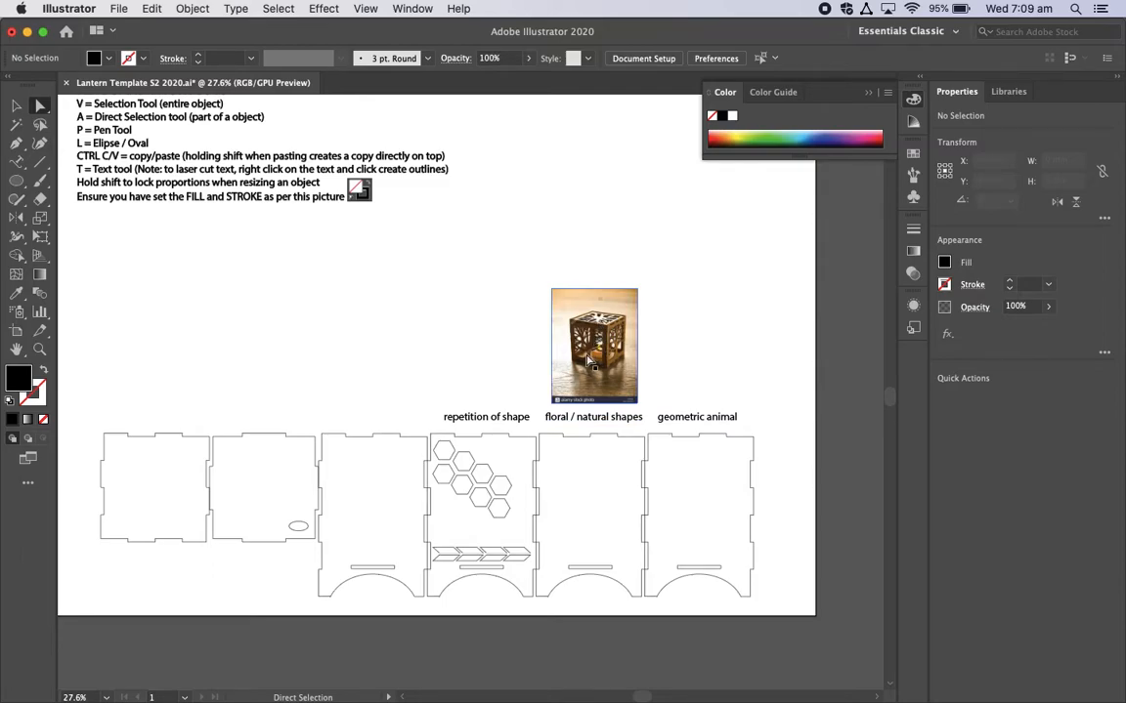
key("super+Tab")
key("super+Tab")
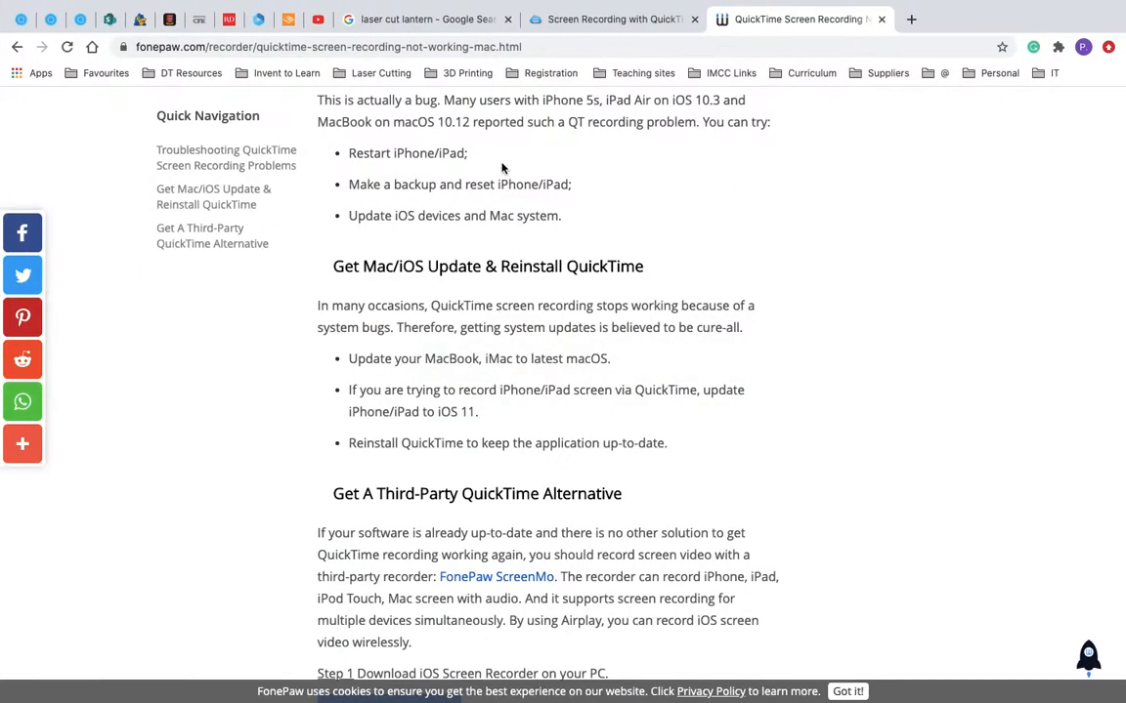
left_click(880, 19)
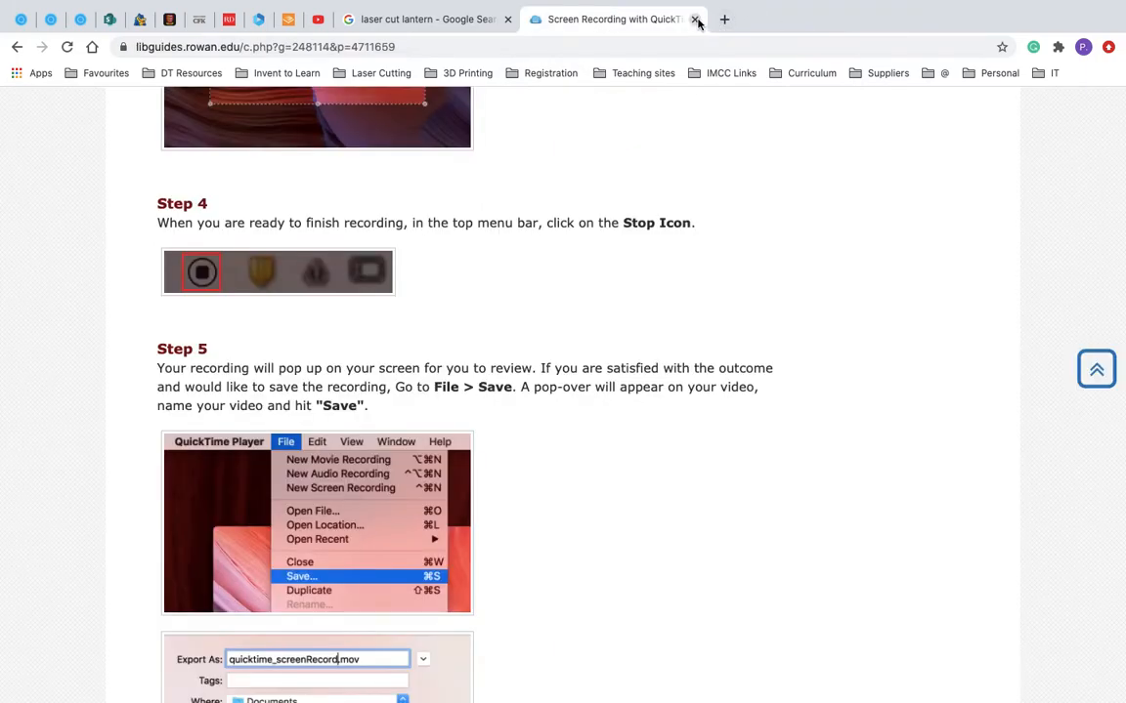
left_click(695, 19)
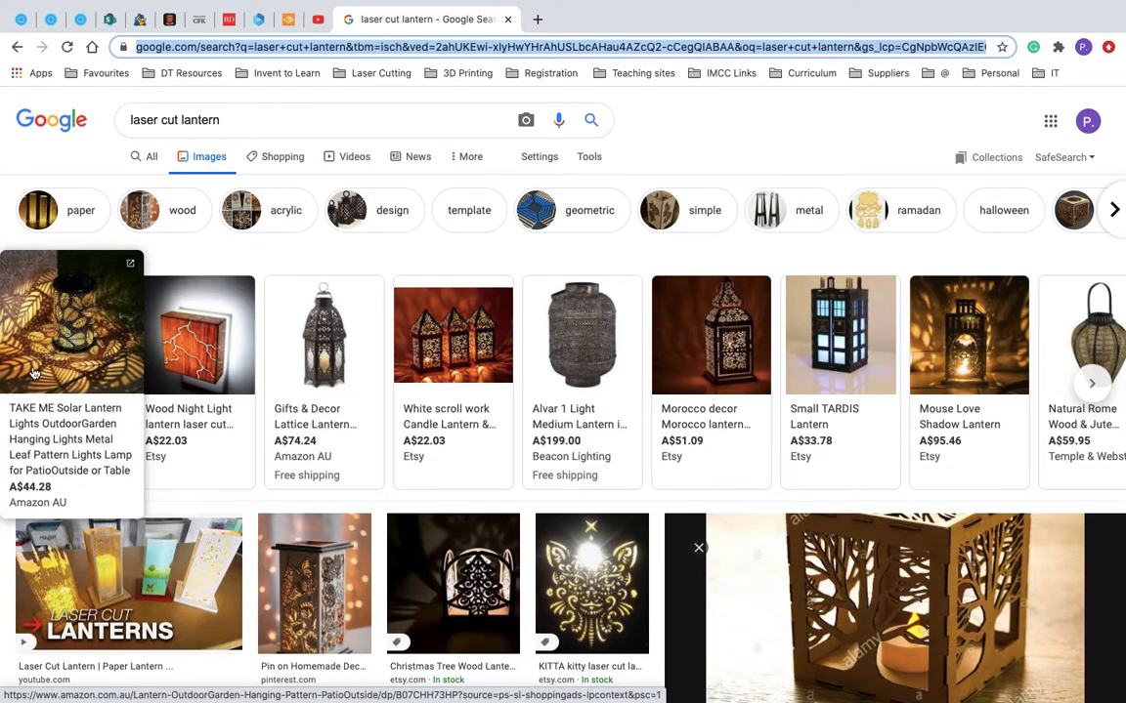
Step: Copy the solar leaf-pattern lantern image from the search results and paste it into the Illustrator template above the "geometric animal" label
right_click(71, 329)
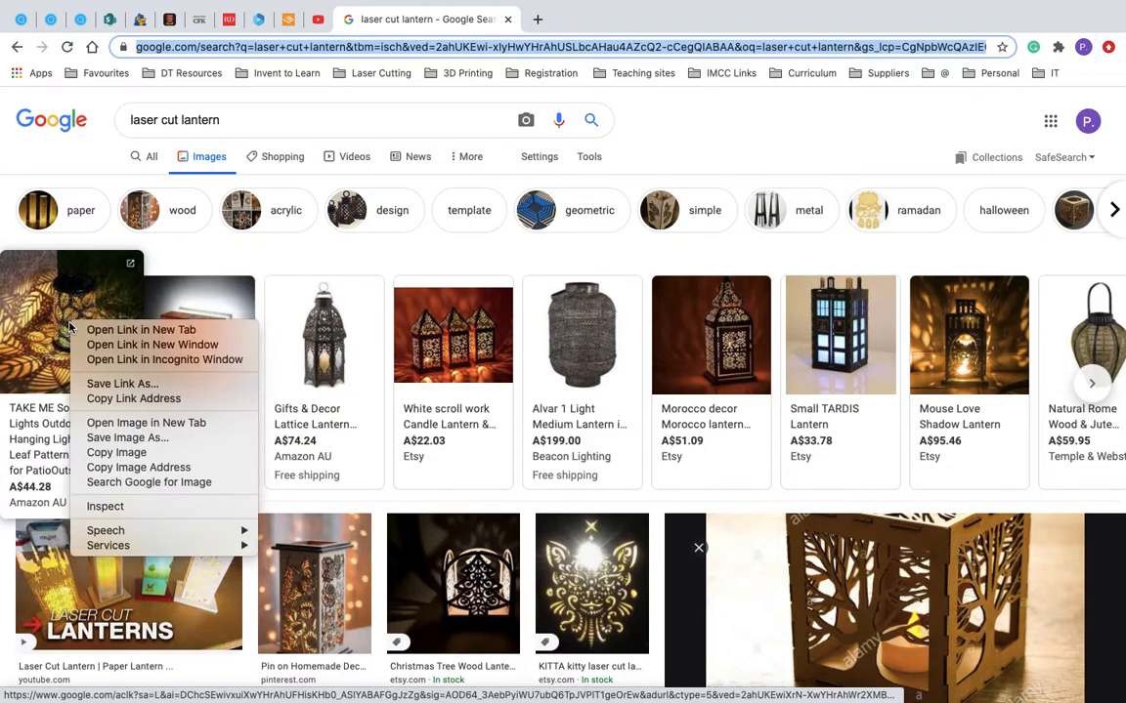
left_click(116, 453)
key("super+Tab")
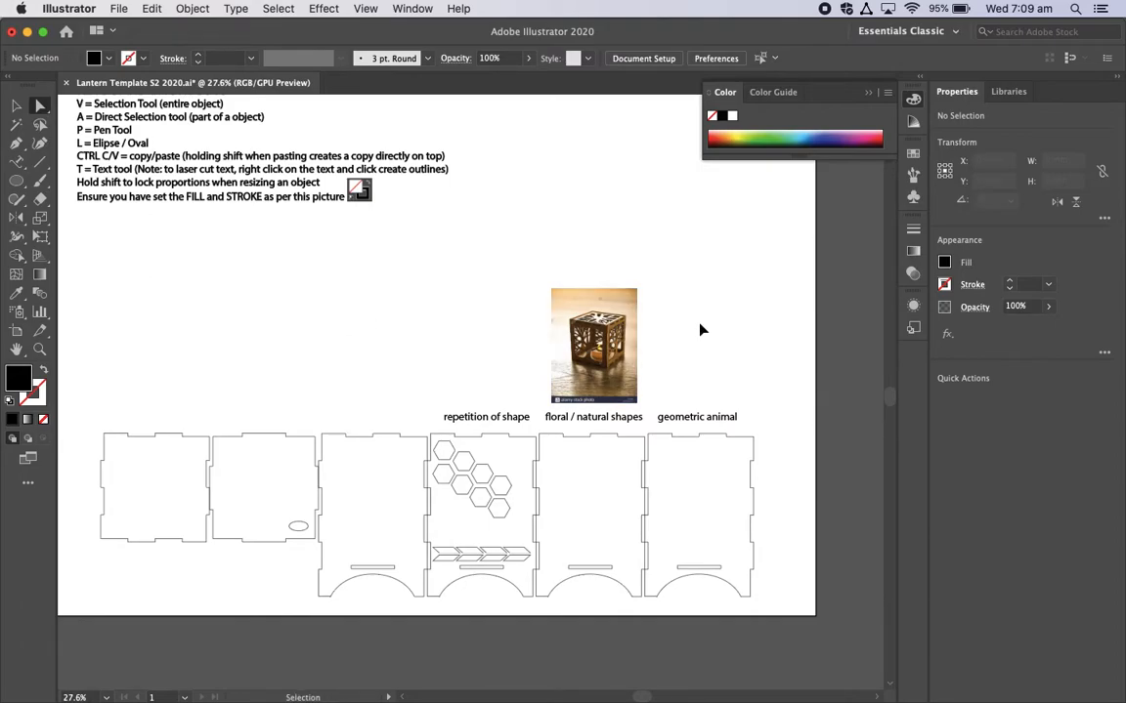
key("super+v")
left_click_drag(467, 383, 691, 340)
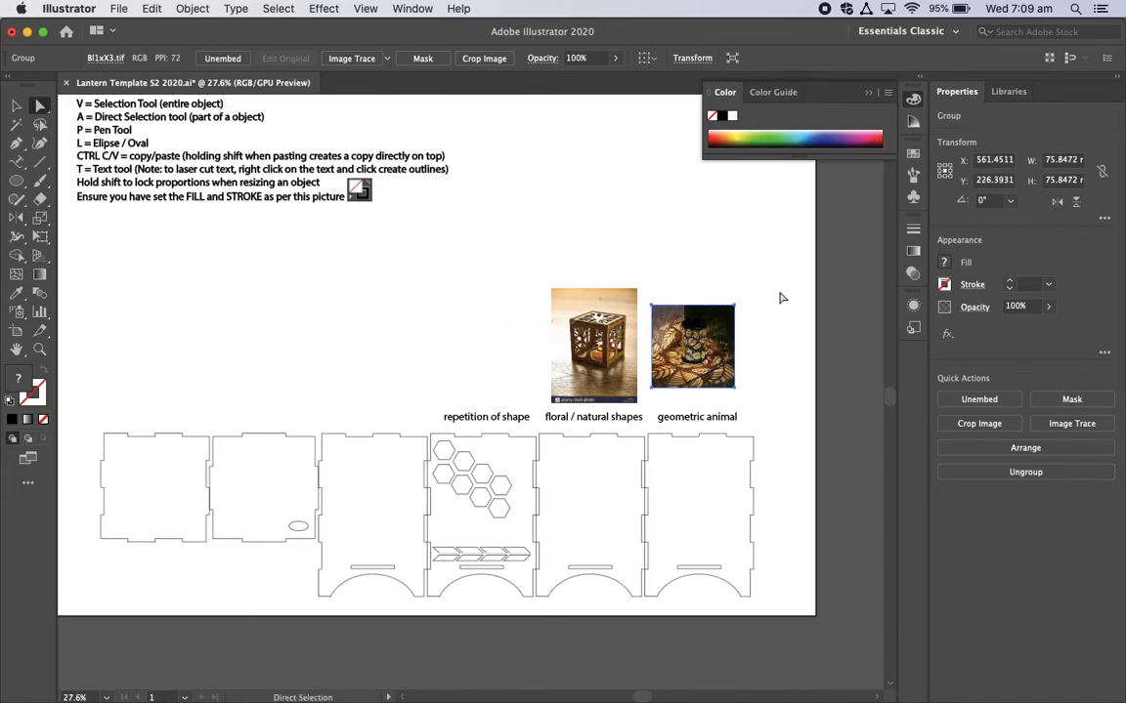
Step: Shift the pasted leaf lantern image slightly closer to the "geometric animal" label
scroll(767, 364, "up", 5)
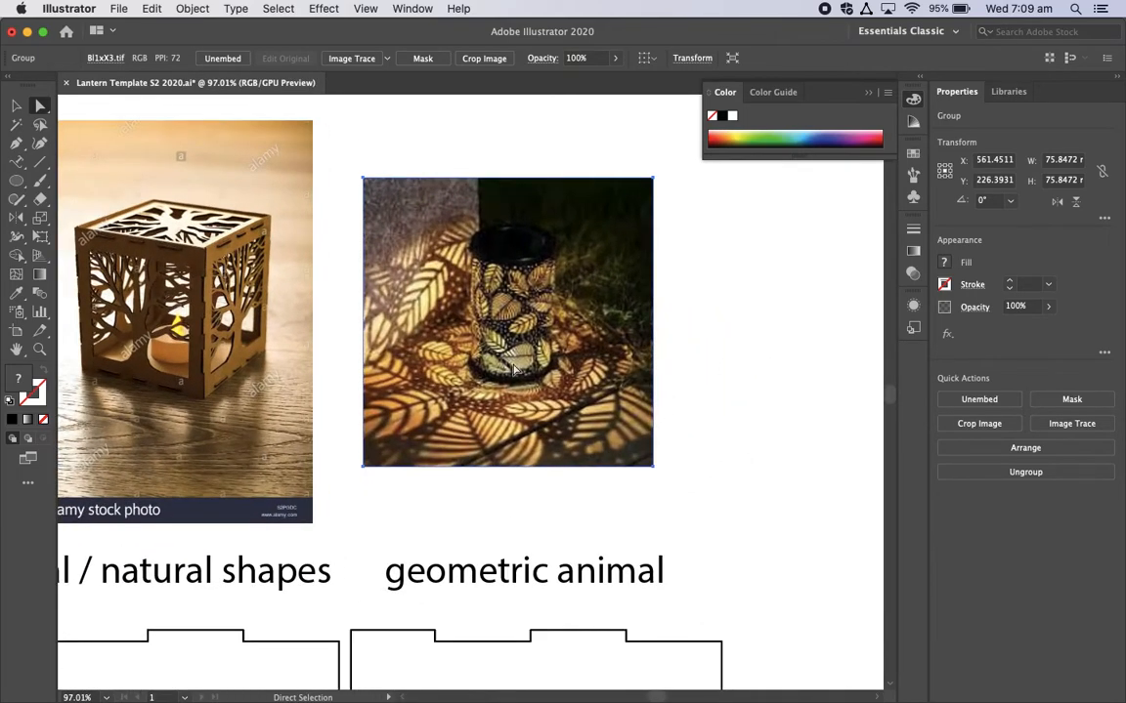
scroll(527, 347, "down", 3)
scroll(528, 347, "left", 4)
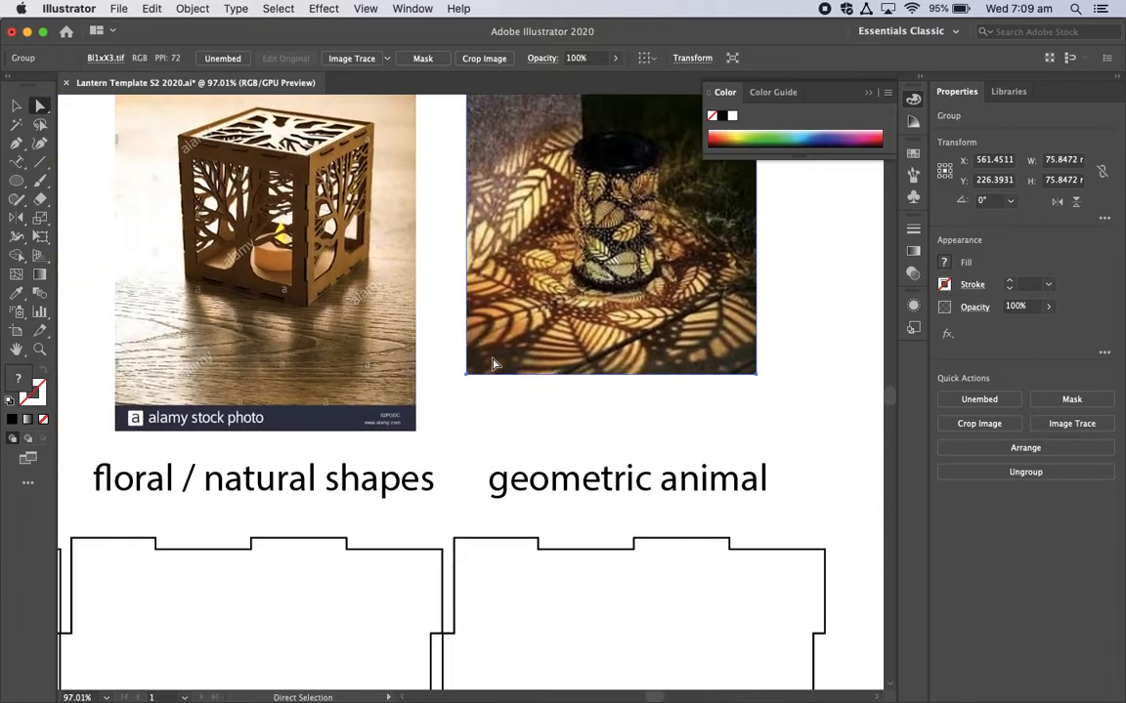
left_click_drag(534, 362, 549, 414)
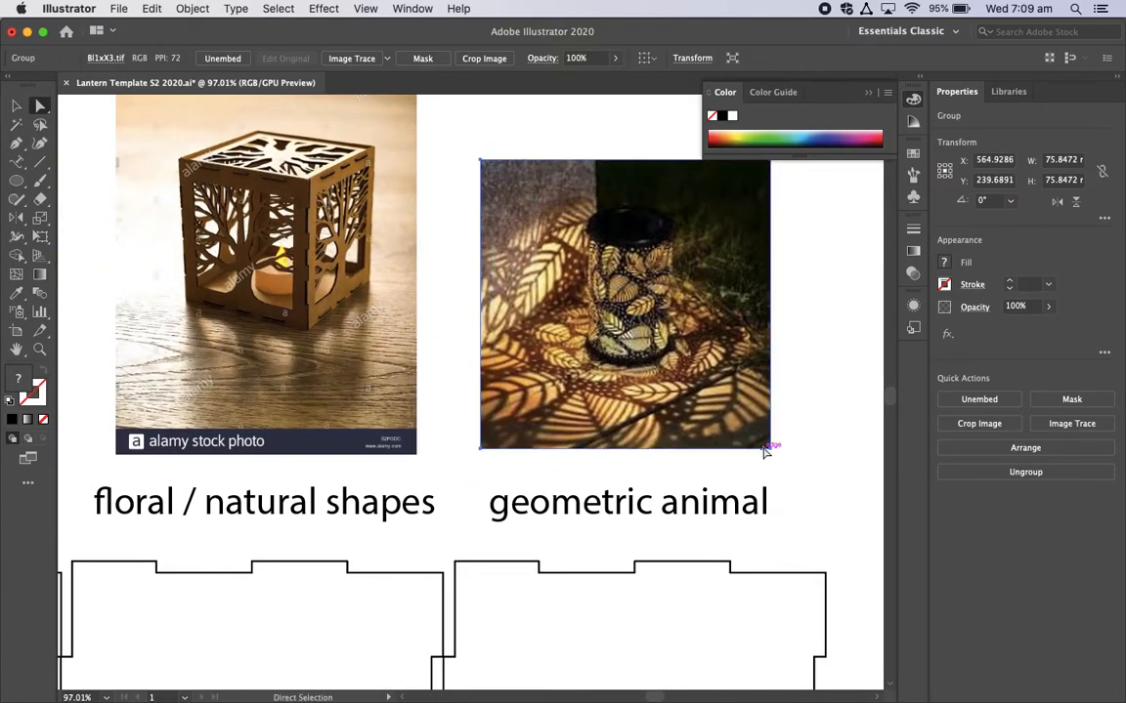
scroll(766, 452, "down", 5)
scroll(766, 454, "down", 3)
scroll(766, 453, "right", 1)
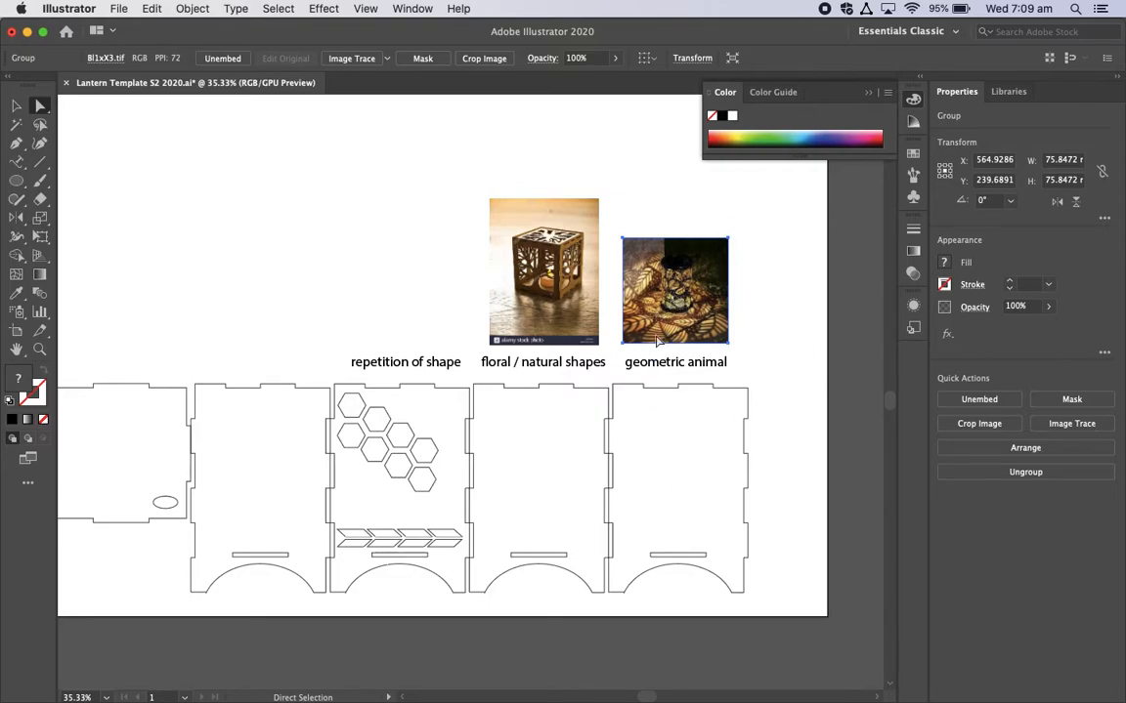
Step: Move the leaf lantern image directly above the tree lantern photo in the "floral / natural shapes" column using the Selection tool
left_click(15, 104)
left_click(307, 237)
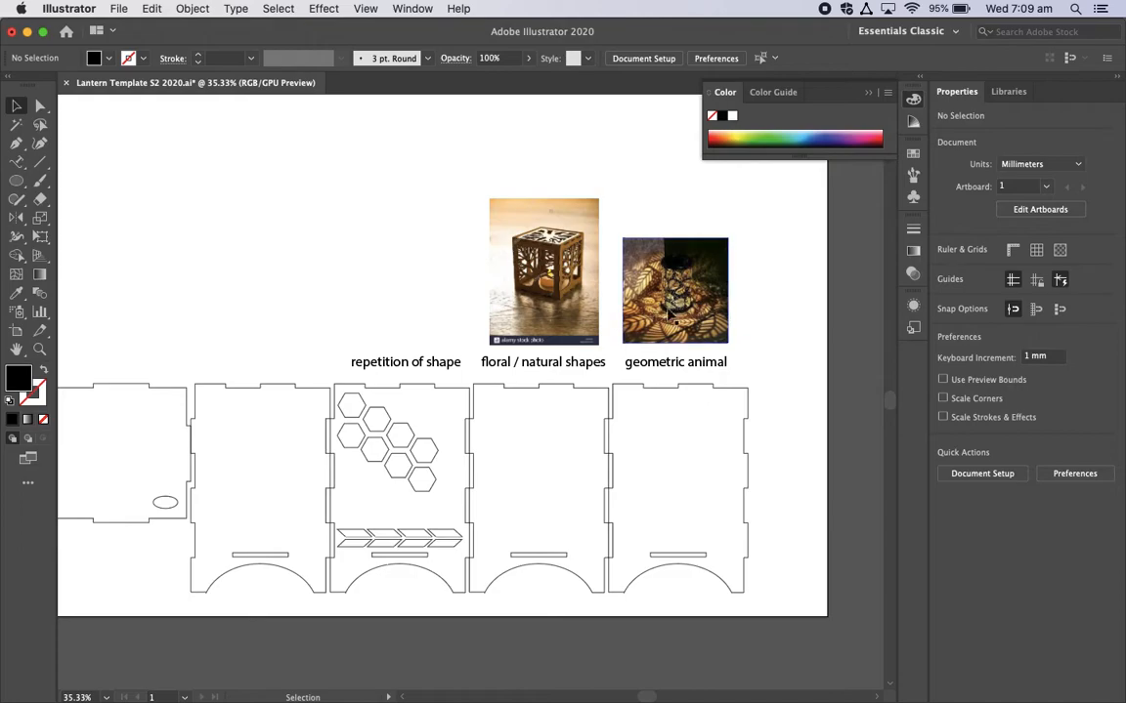
left_click(704, 313)
left_click_drag(691, 292, 559, 158)
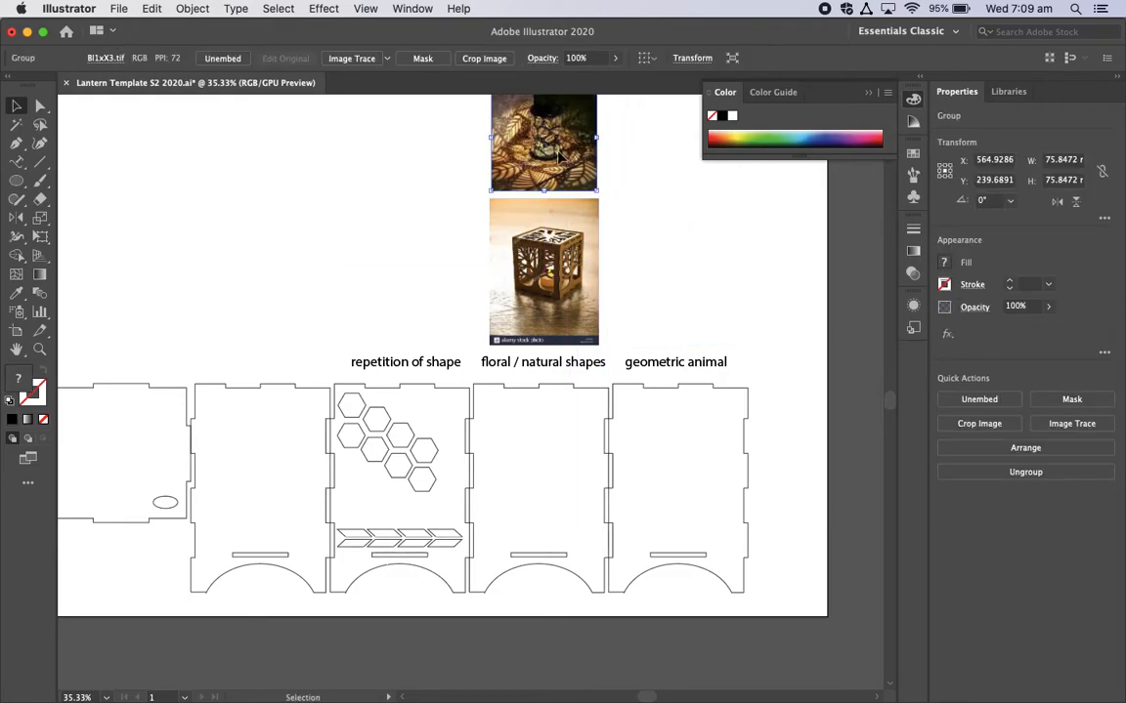
scroll(661, 295, "up", 1)
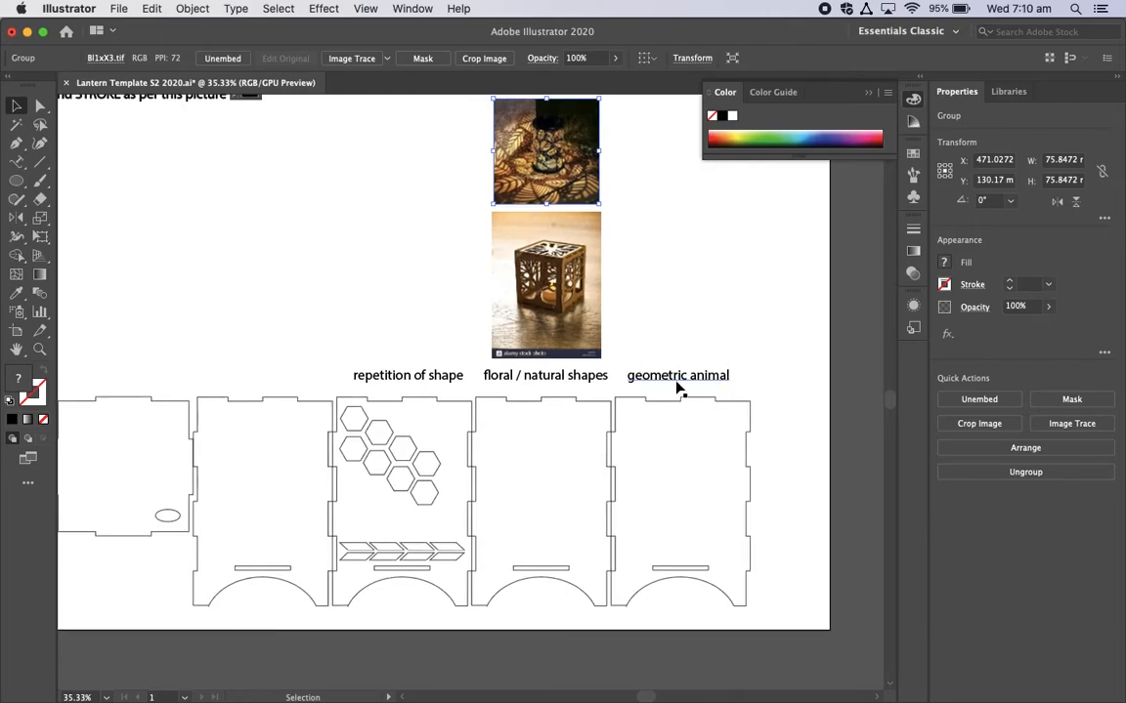
Step: Switch to Chrome and search Google Images for "geometric animal"
key("super+Tab")
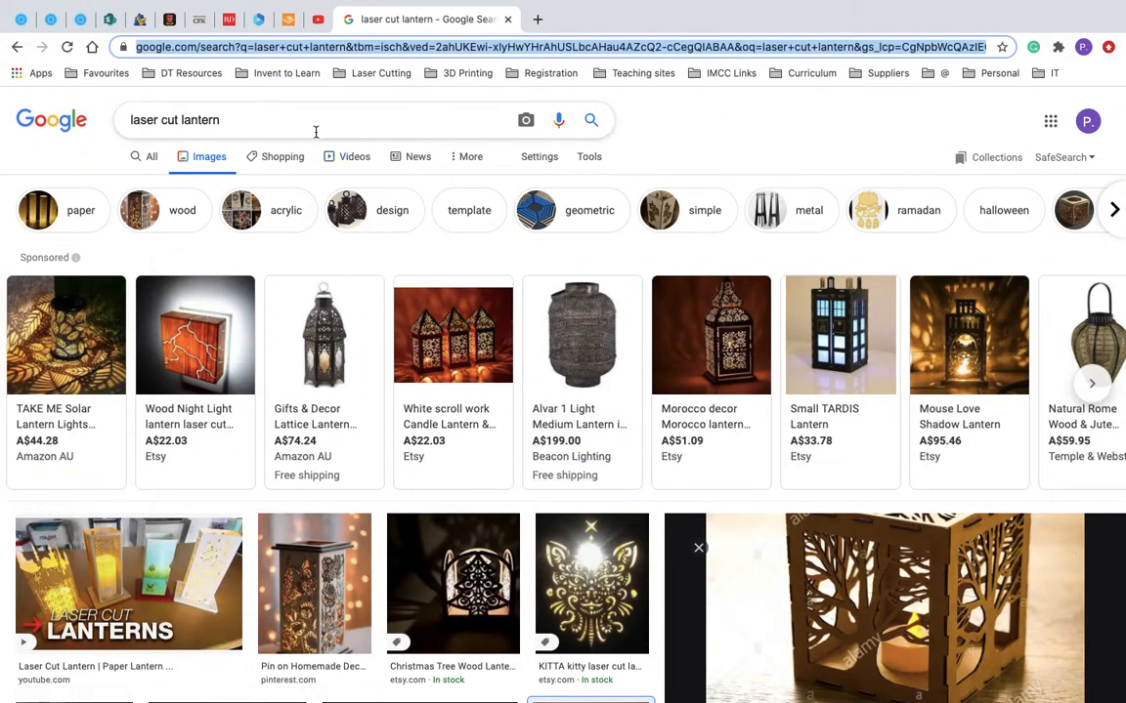
left_click_drag(278, 121, 75, 104)
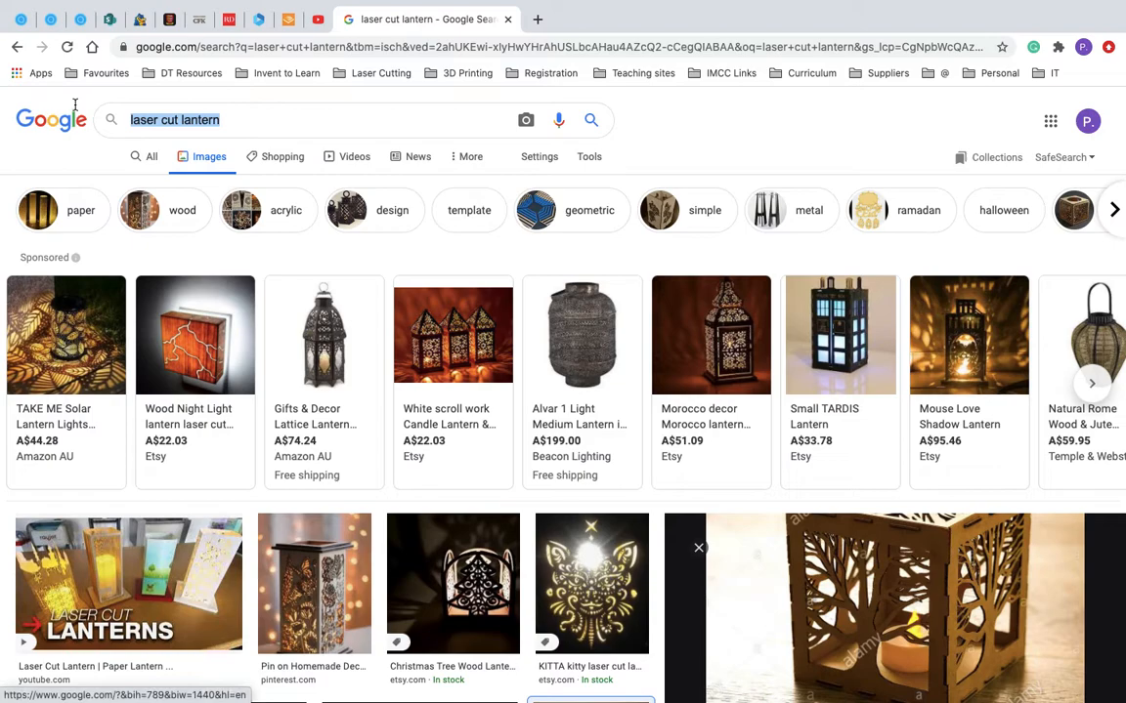
type("geometric animal")
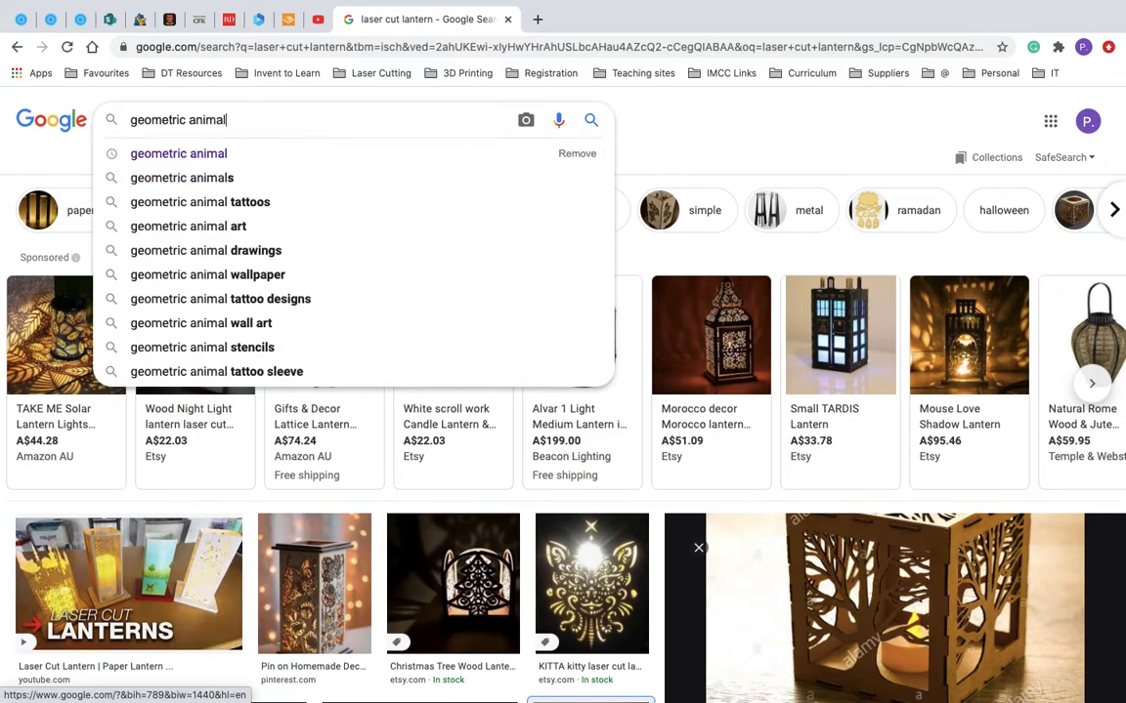
key("Return")
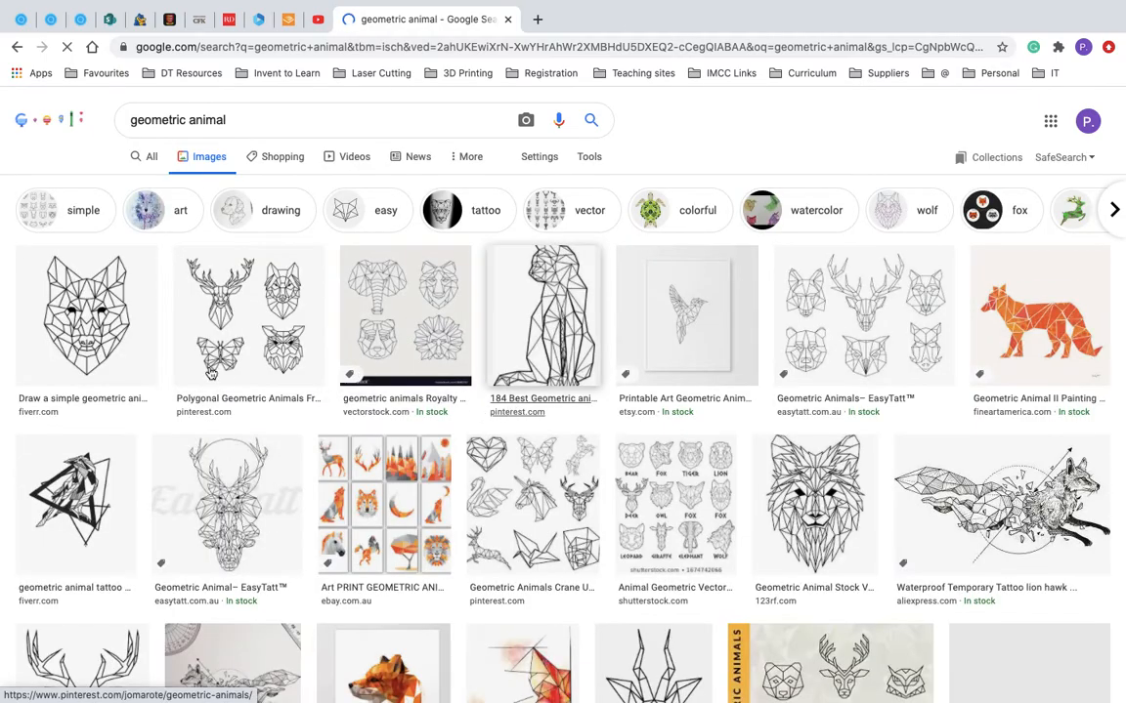
Step: Copy the first geometric wolf head image and paste it into the Illustrator template, placed high above the "geometric animal" label
right_click(86, 326)
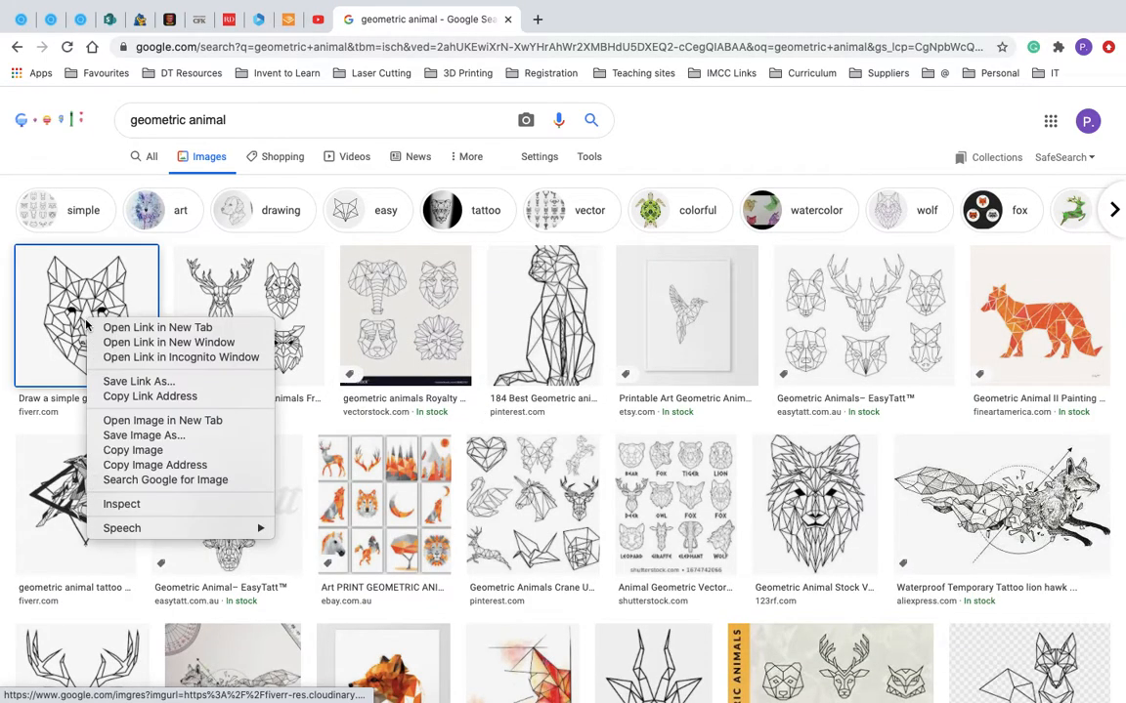
left_click(132, 450)
key("super+Tab")
left_click(696, 264)
key("super+v")
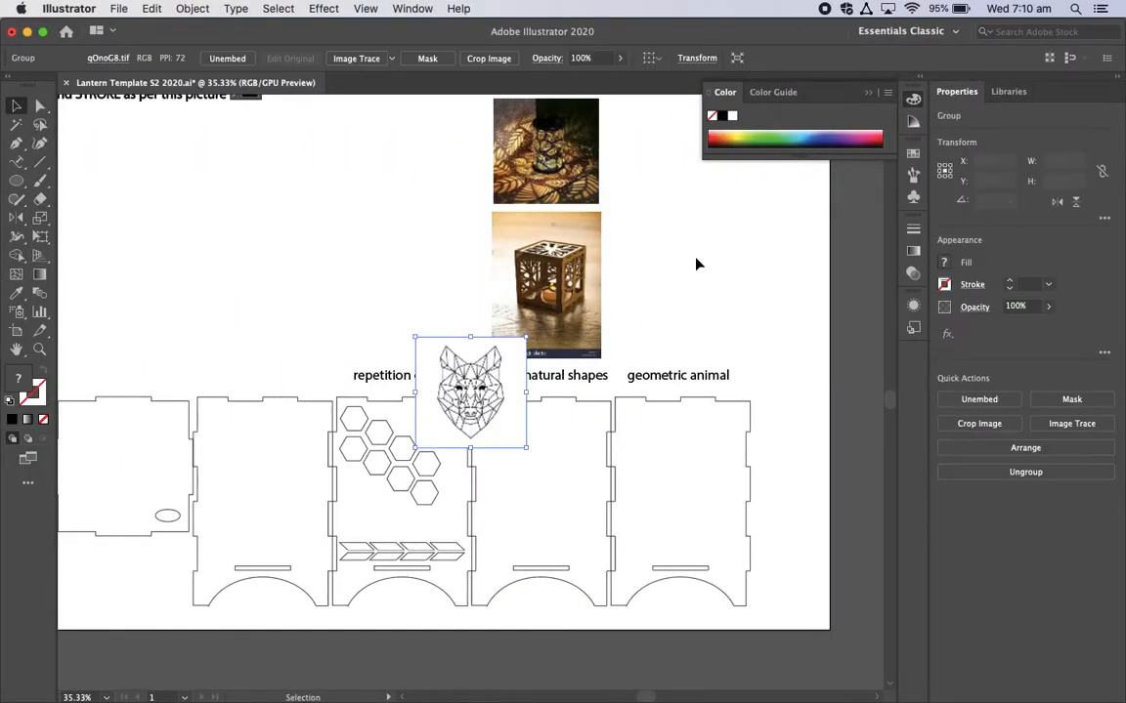
left_click_drag(476, 399, 678, 170)
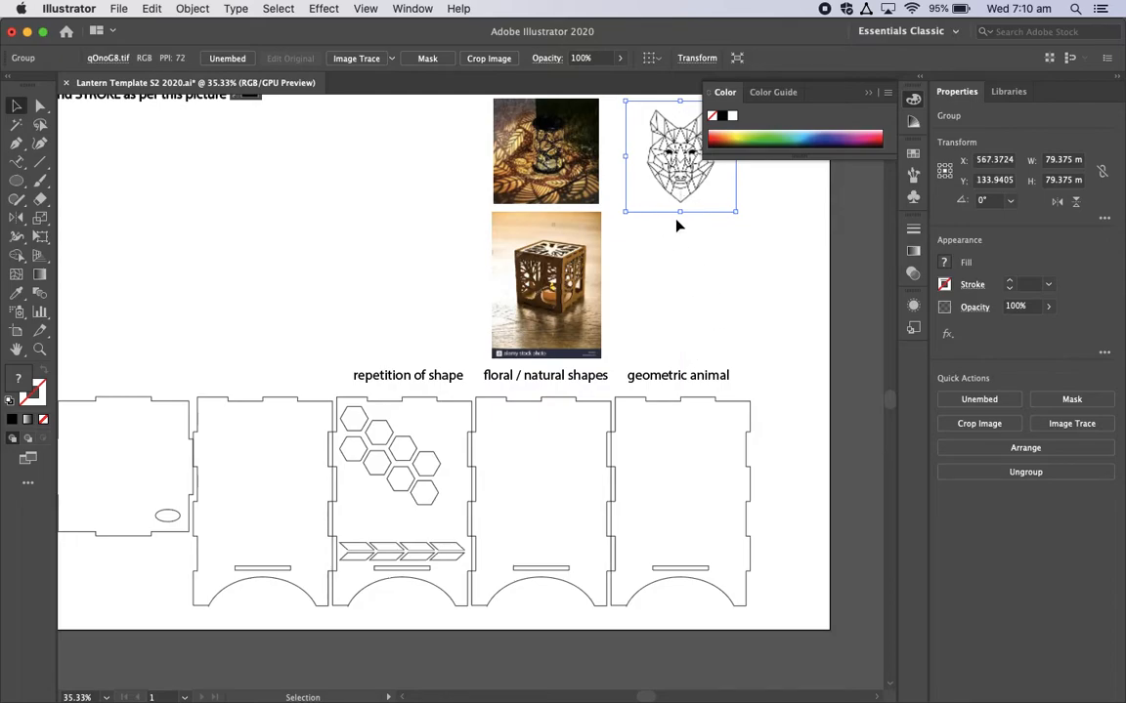
Step: Switch back to Chrome and search Google Images for "black and white wolf"
key("super+Tab")
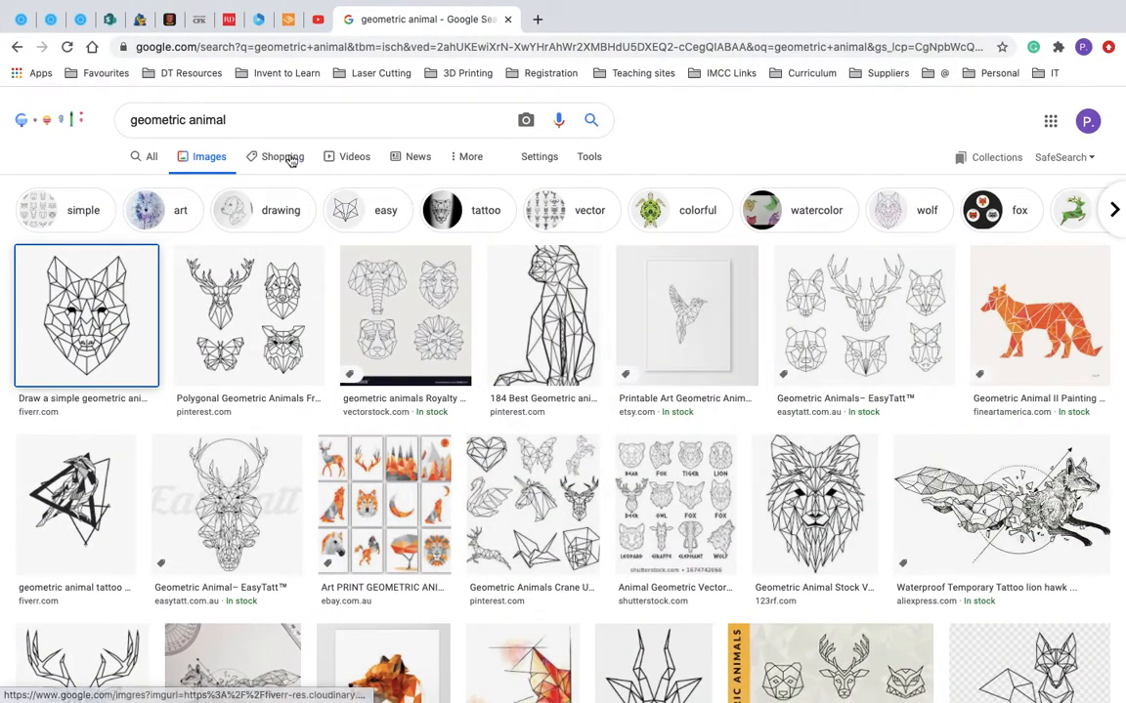
left_click_drag(238, 117, 44, 107)
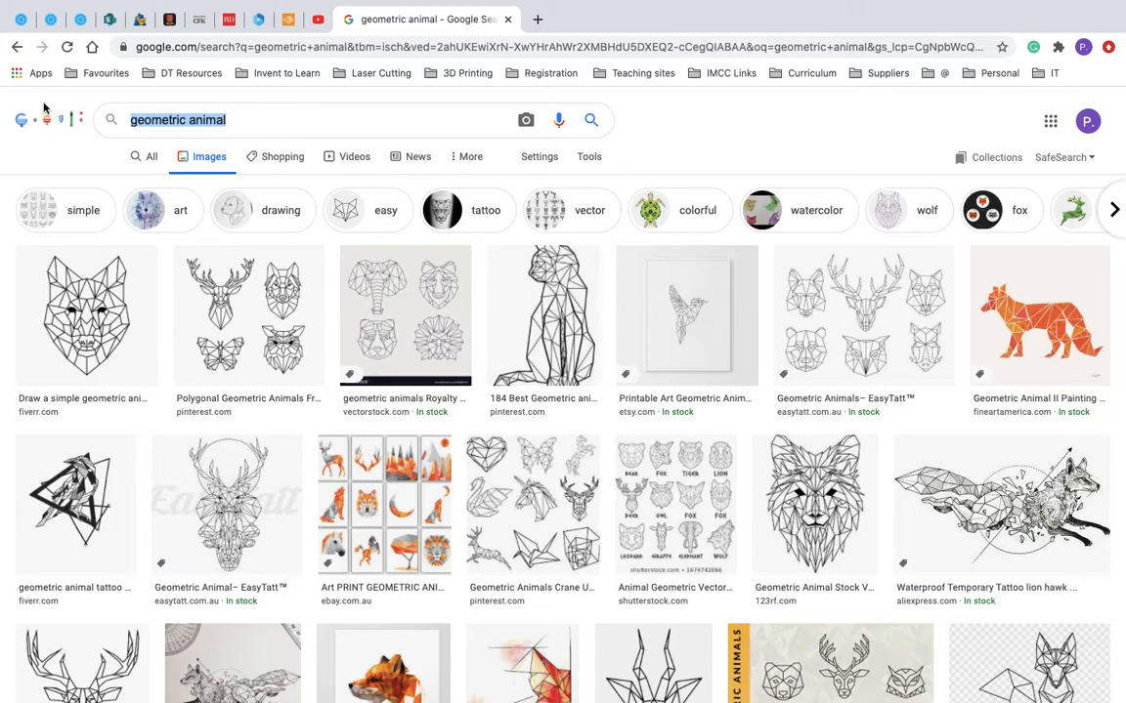
type("b")
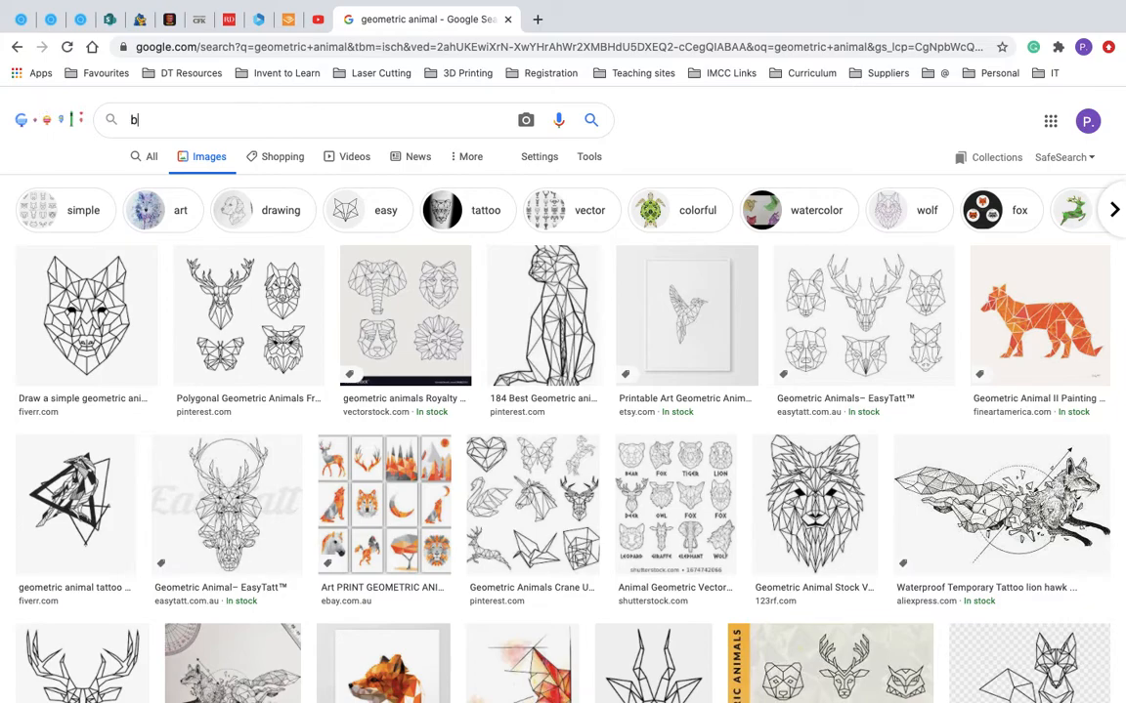
type("lack and ")
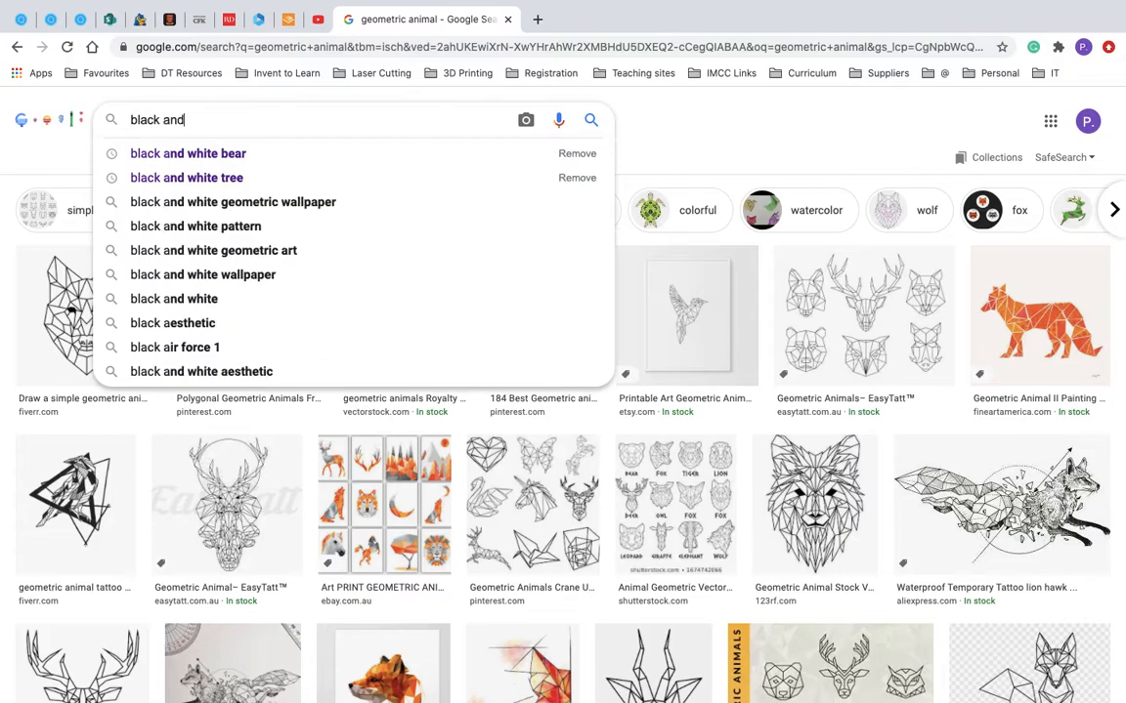
type("white ")
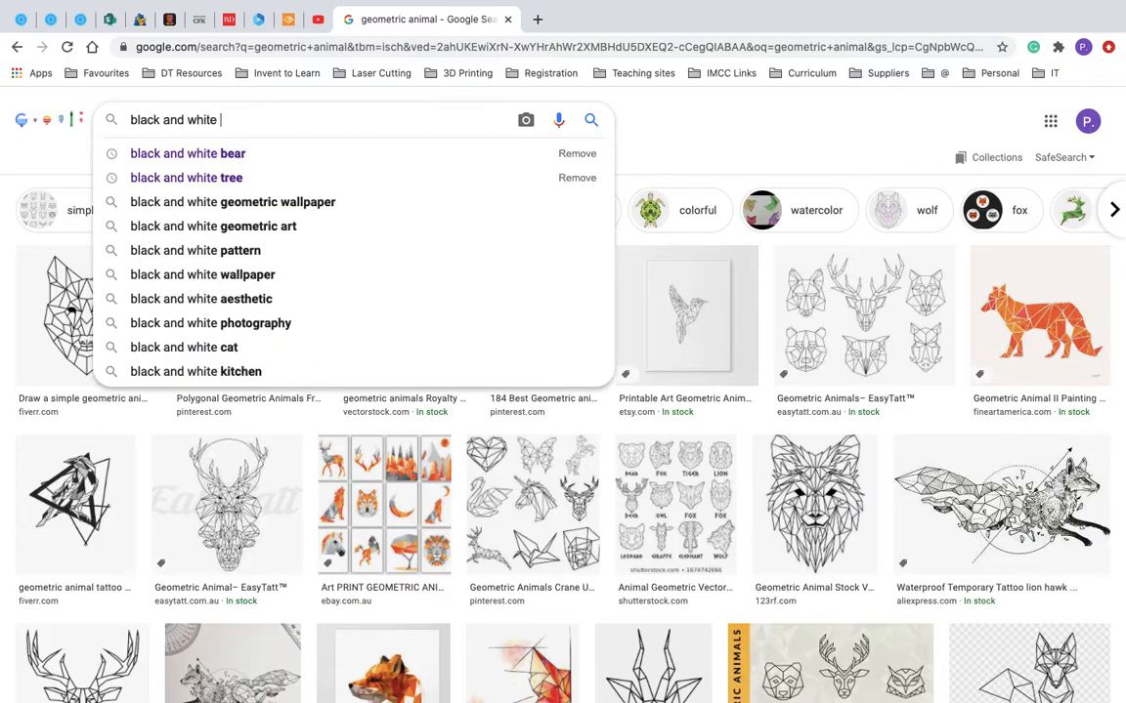
type("wolf")
key("Return")
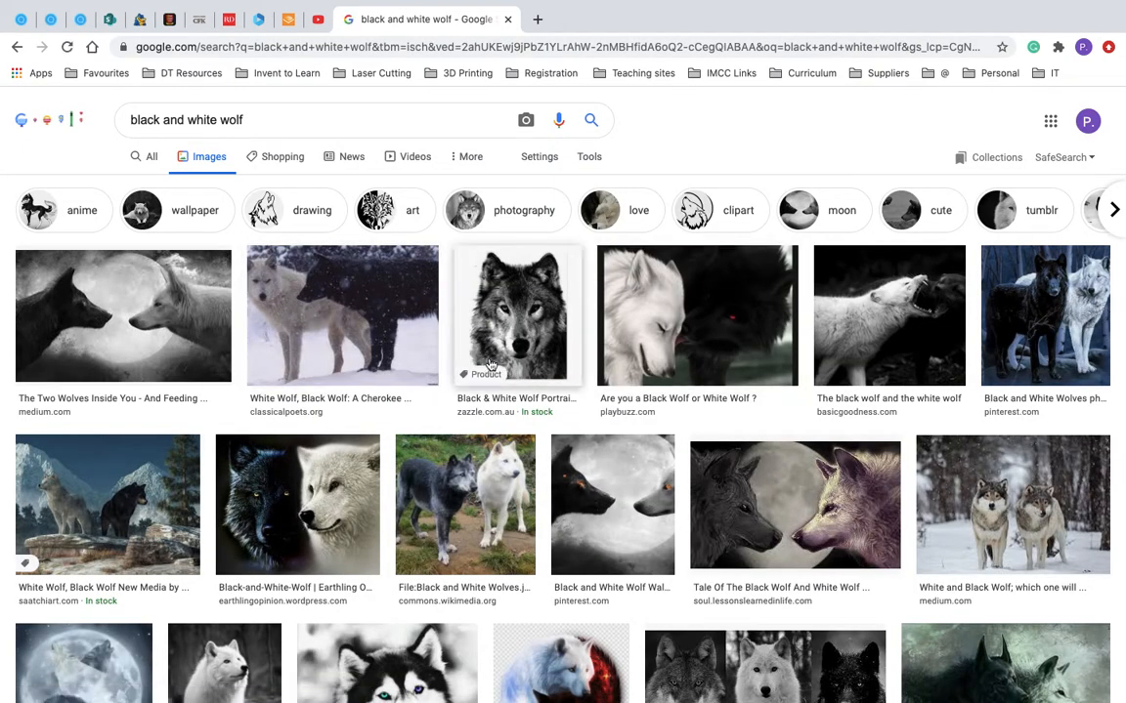
Step: Copy the black and white wolf portrait into the Illustrator template, placing it between the geometric wolf head and the "geometric animal" label
scroll(532, 422, "down", 3)
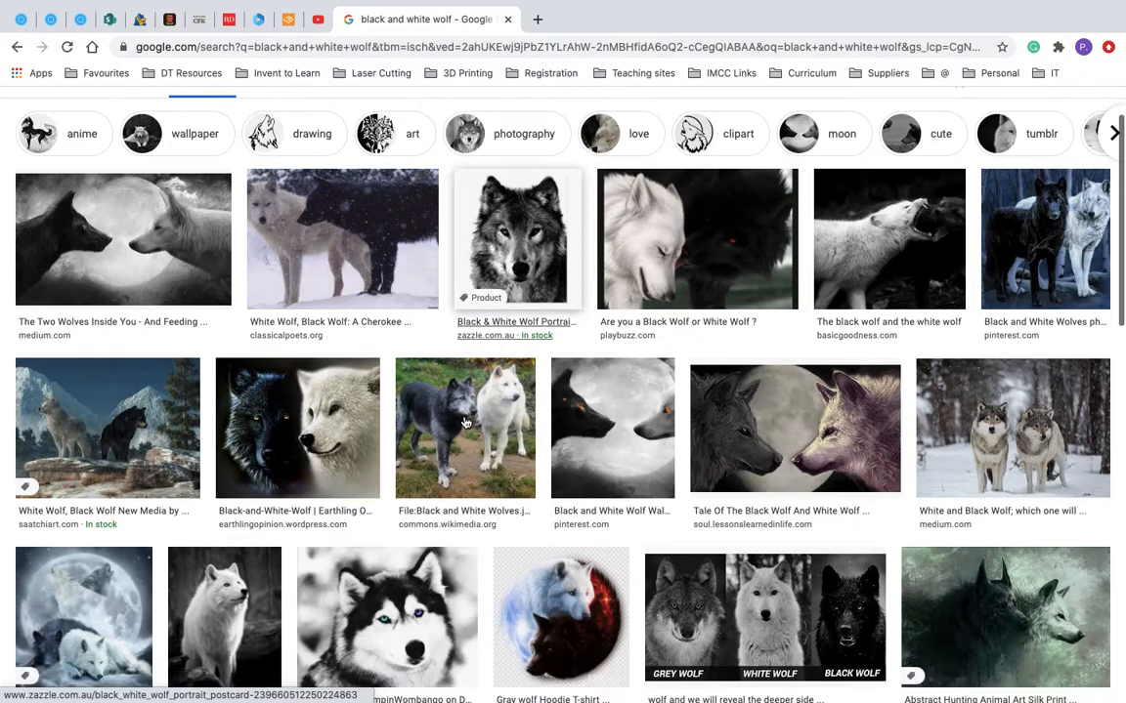
scroll(466, 422, "down", 1)
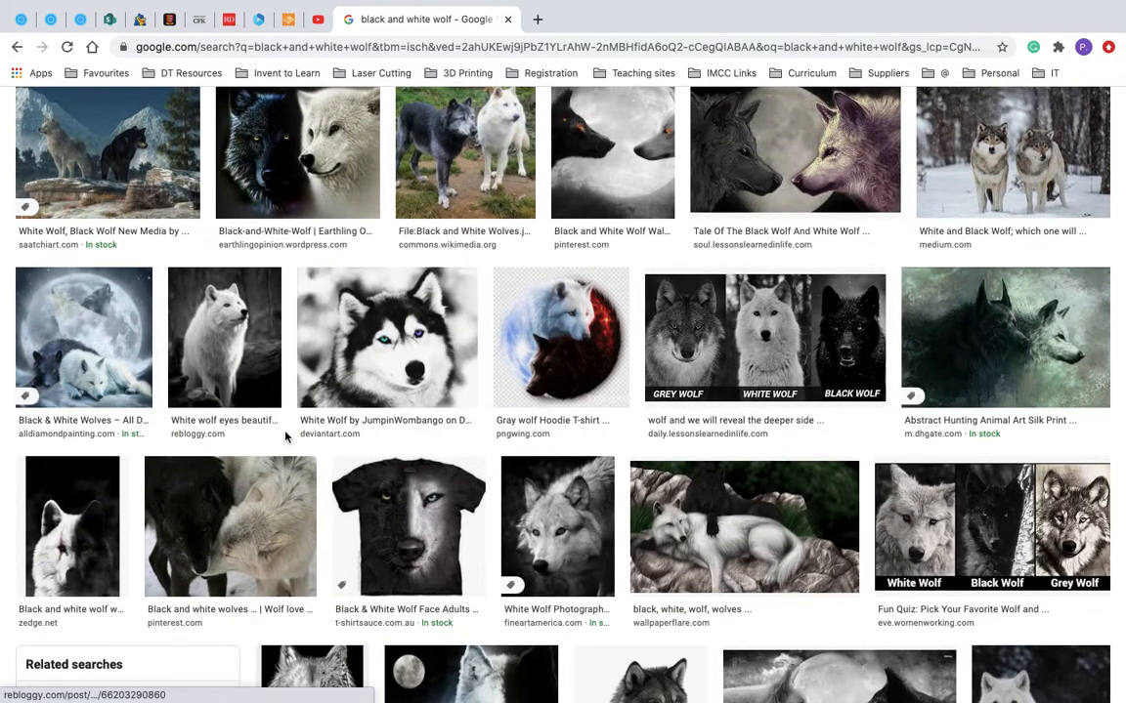
scroll(256, 387, "down", 4)
scroll(286, 438, "down", 1)
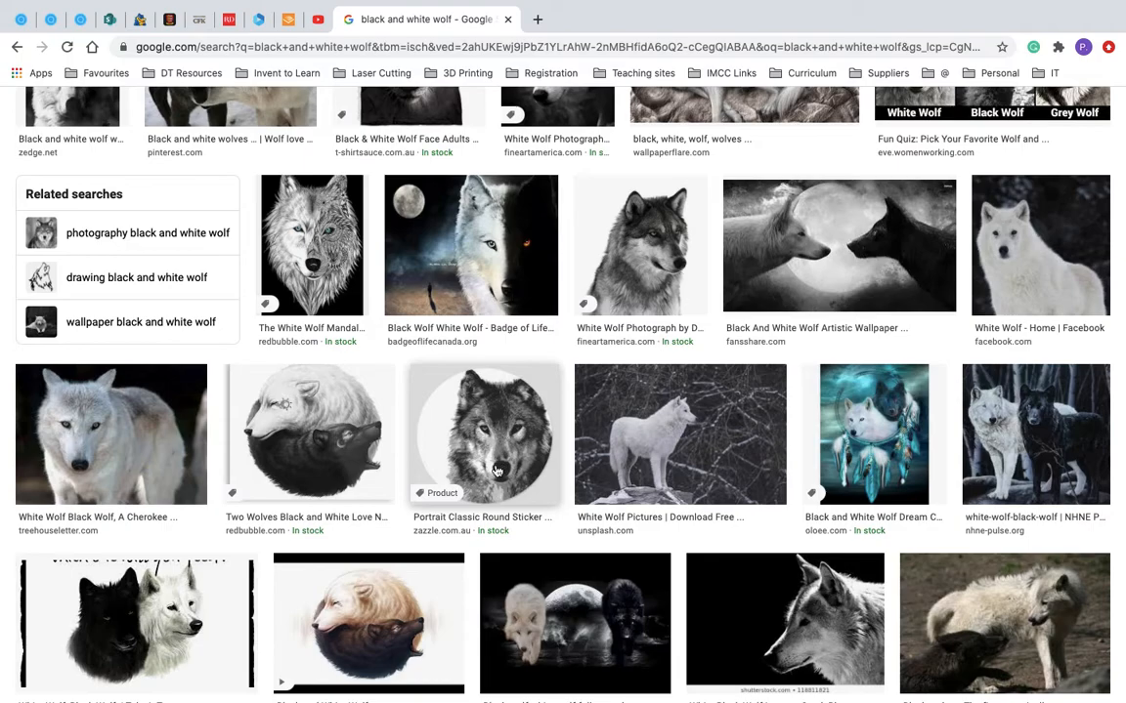
scroll(450, 405, "up", 10)
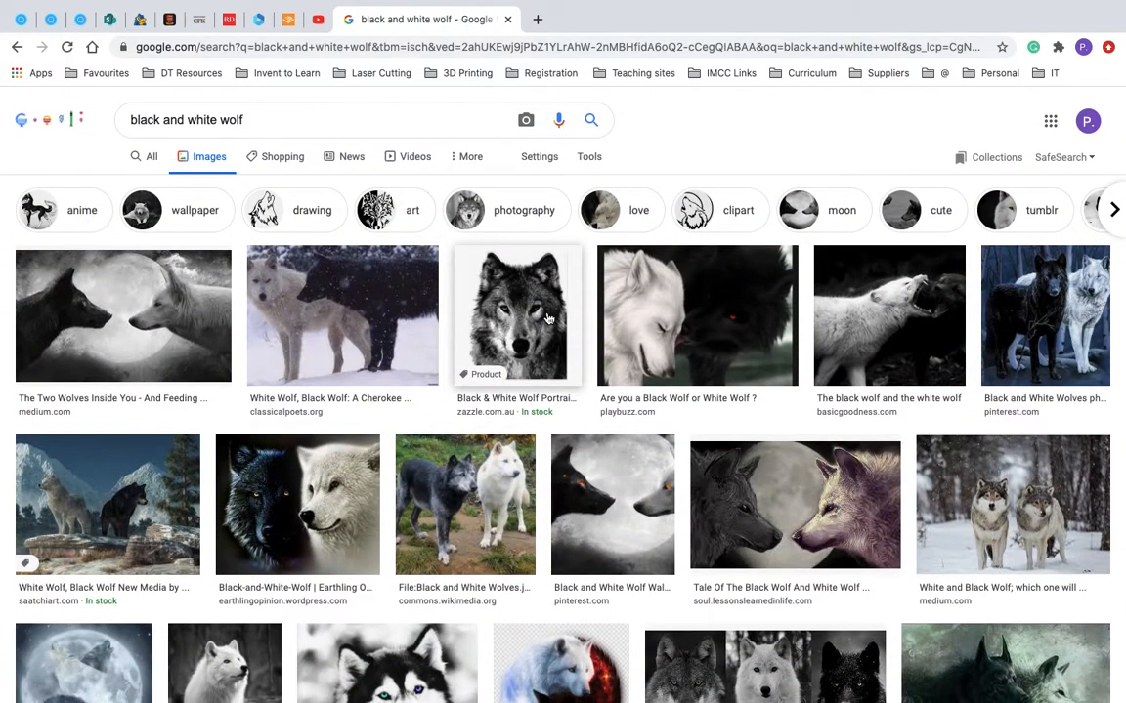
right_click(548, 319)
left_click(603, 444)
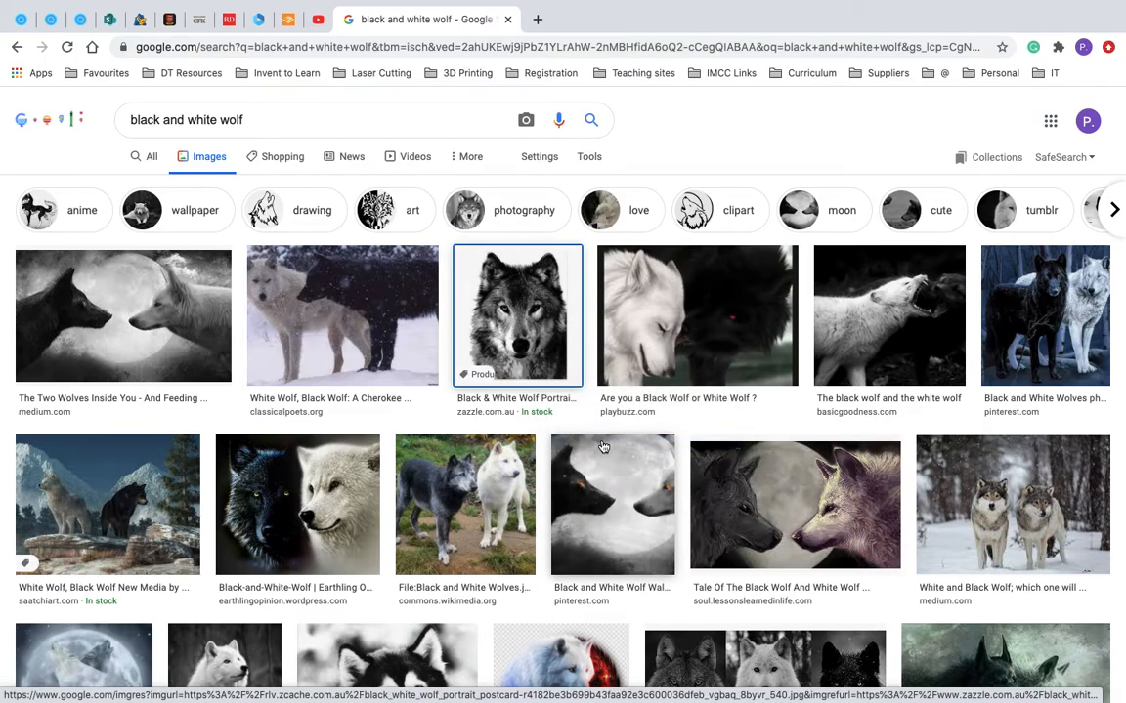
key("super+Tab")
left_click(673, 290)
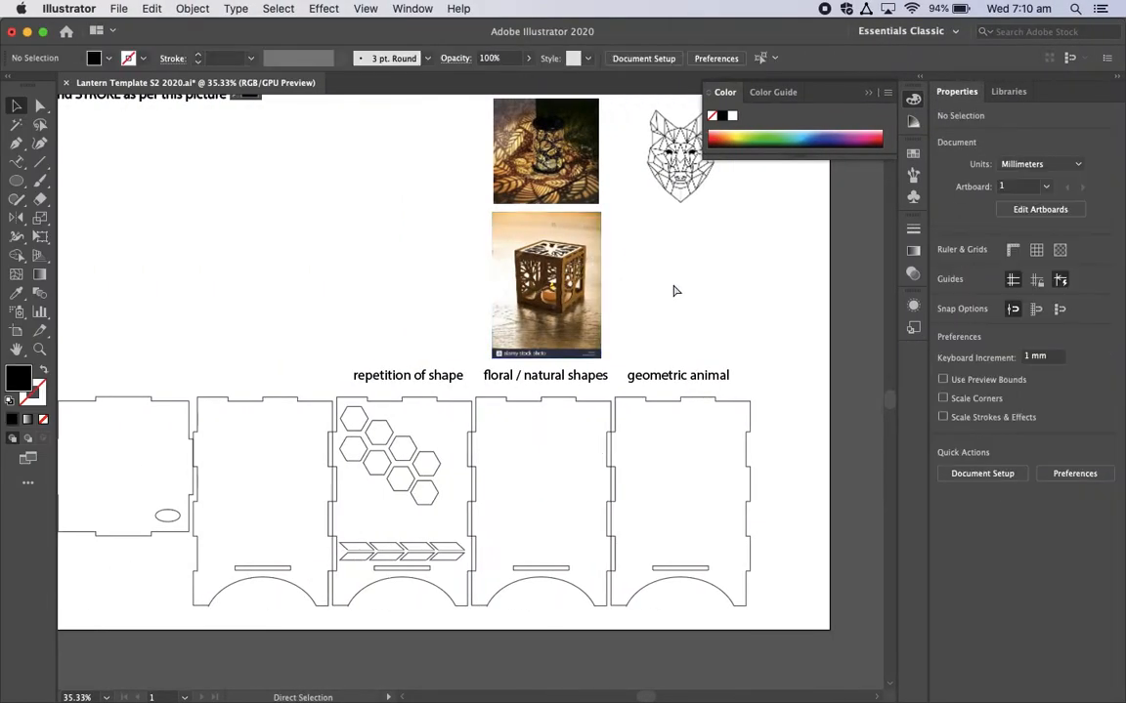
key("super+v")
left_click_drag(464, 390, 671, 282)
left_click(395, 353)
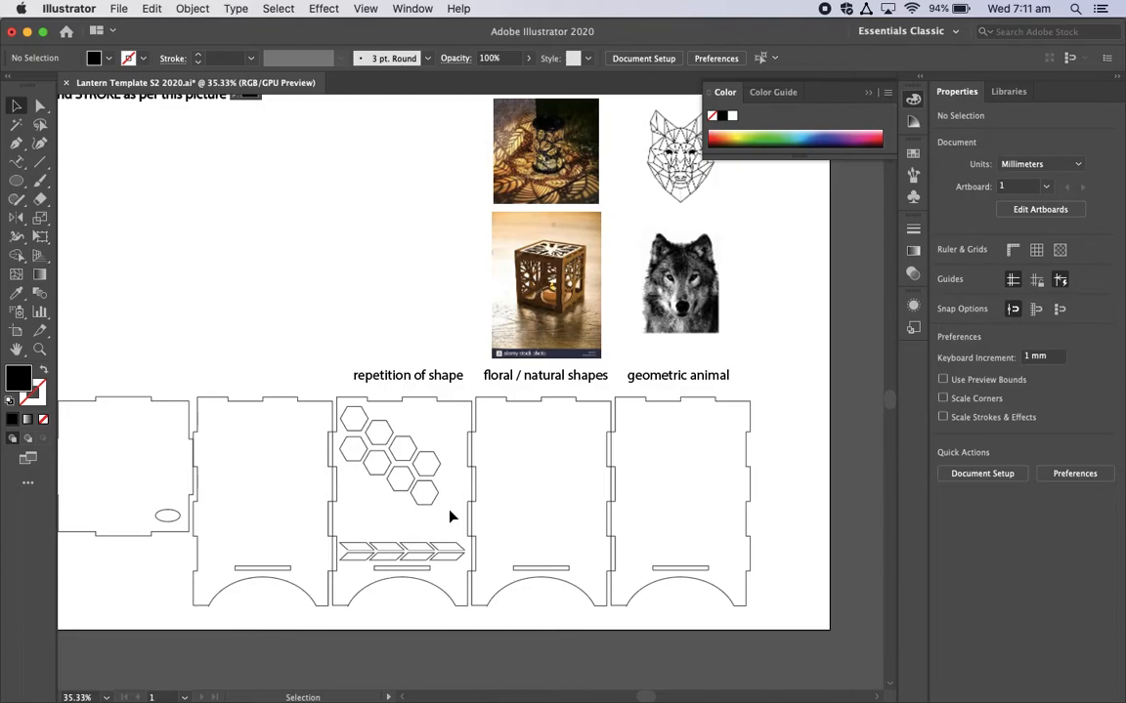
Step: Select the hexagons together with the panel outline under "repetition of shape" and delete them
left_click_drag(450, 517, 356, 419)
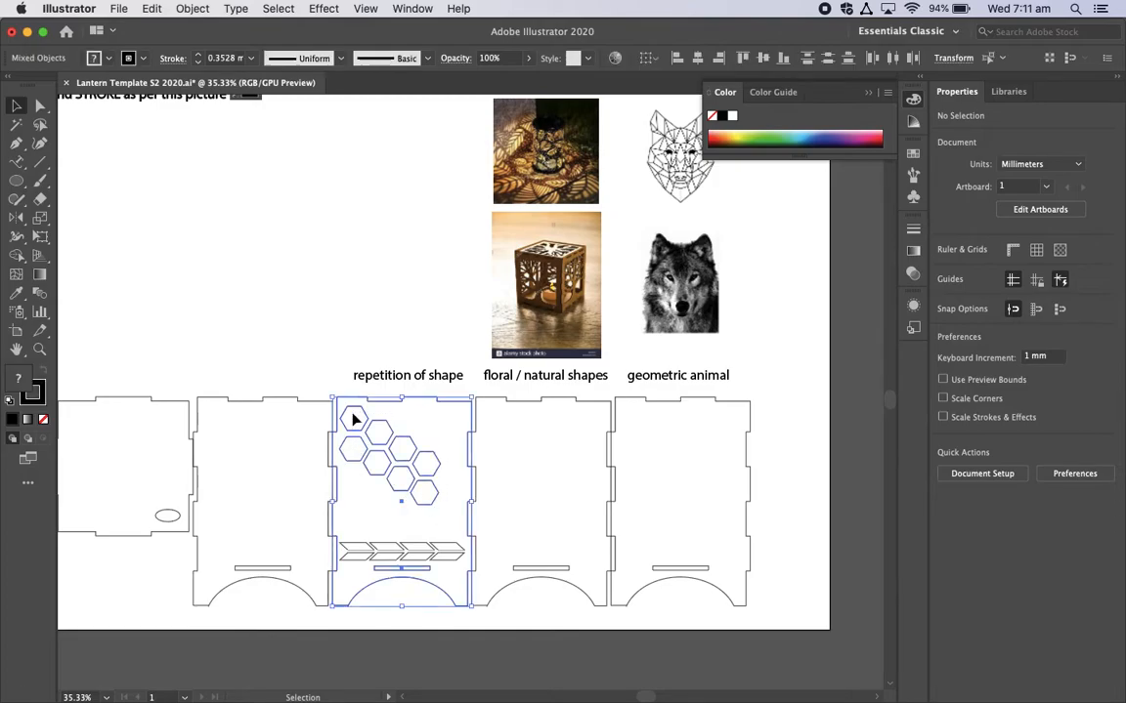
left_click(320, 342)
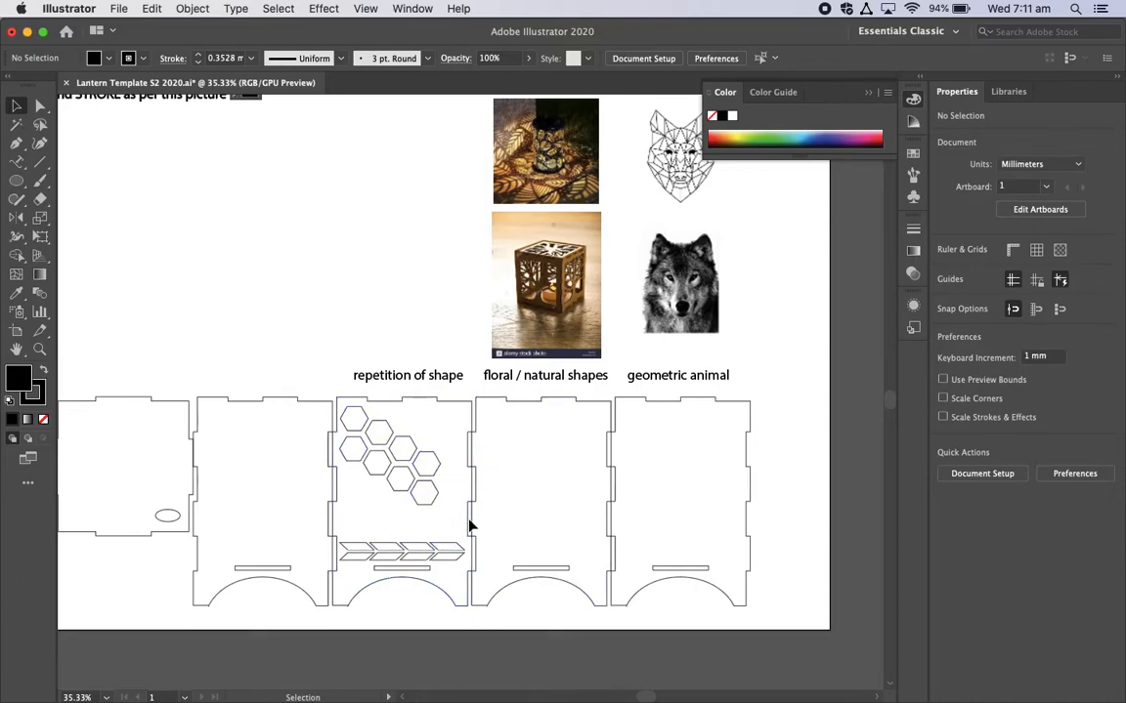
scroll(436, 518, "up", 2)
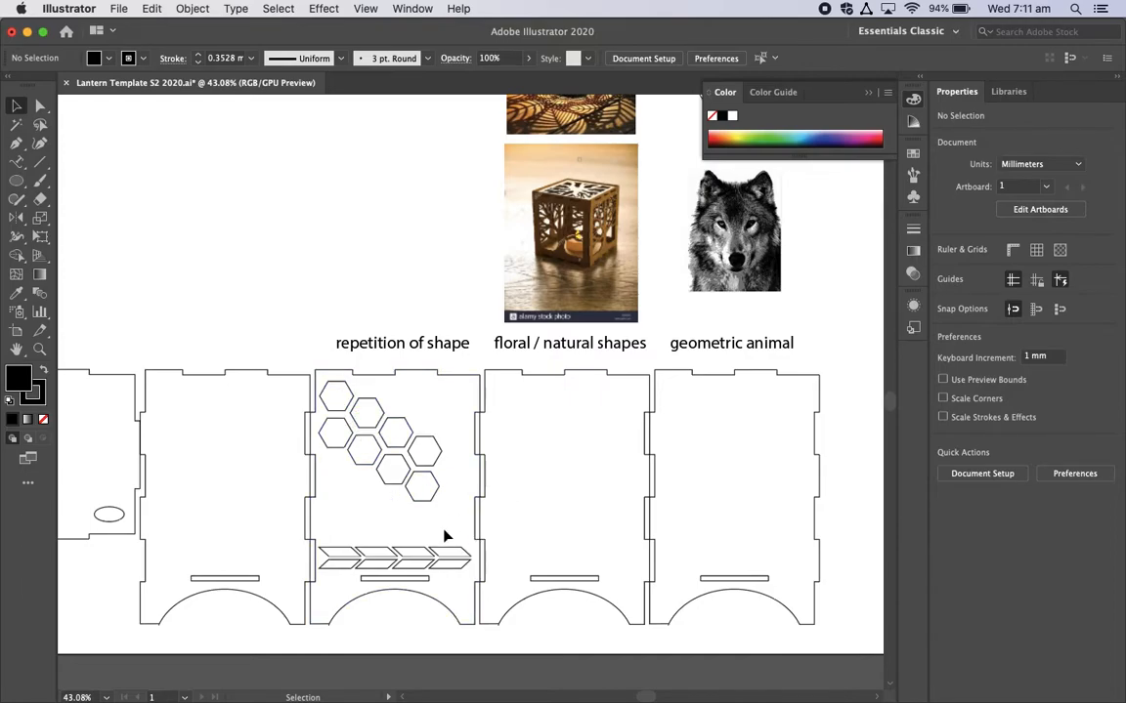
left_click_drag(437, 523, 313, 374)
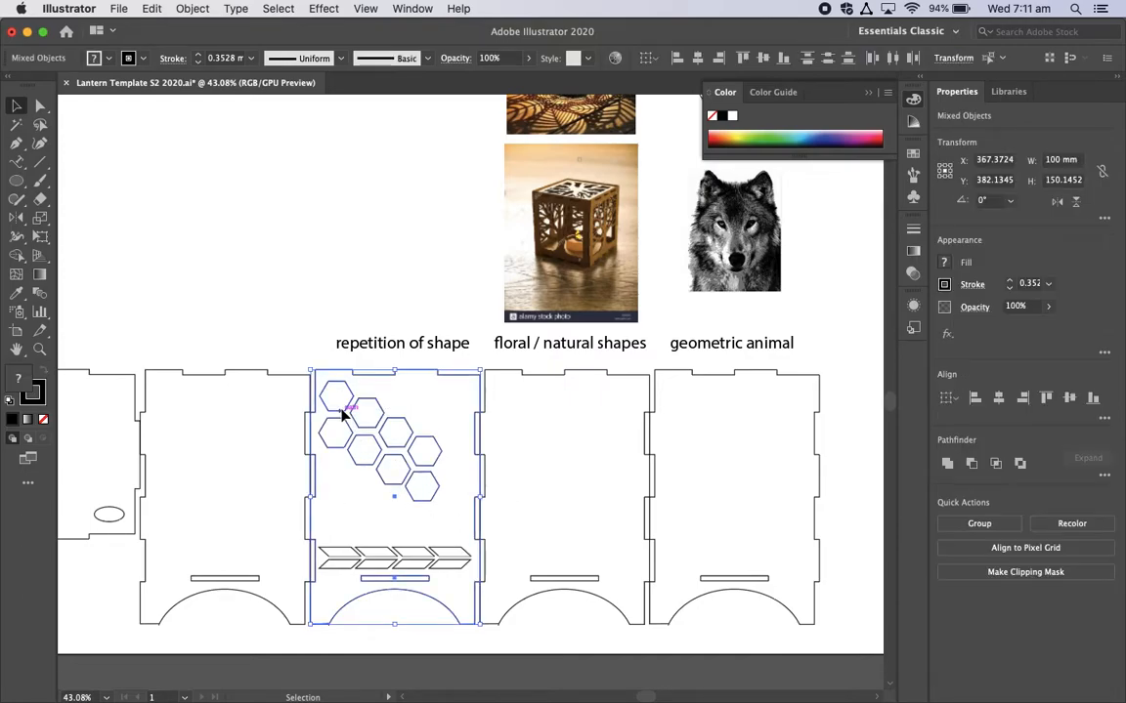
key("Delete")
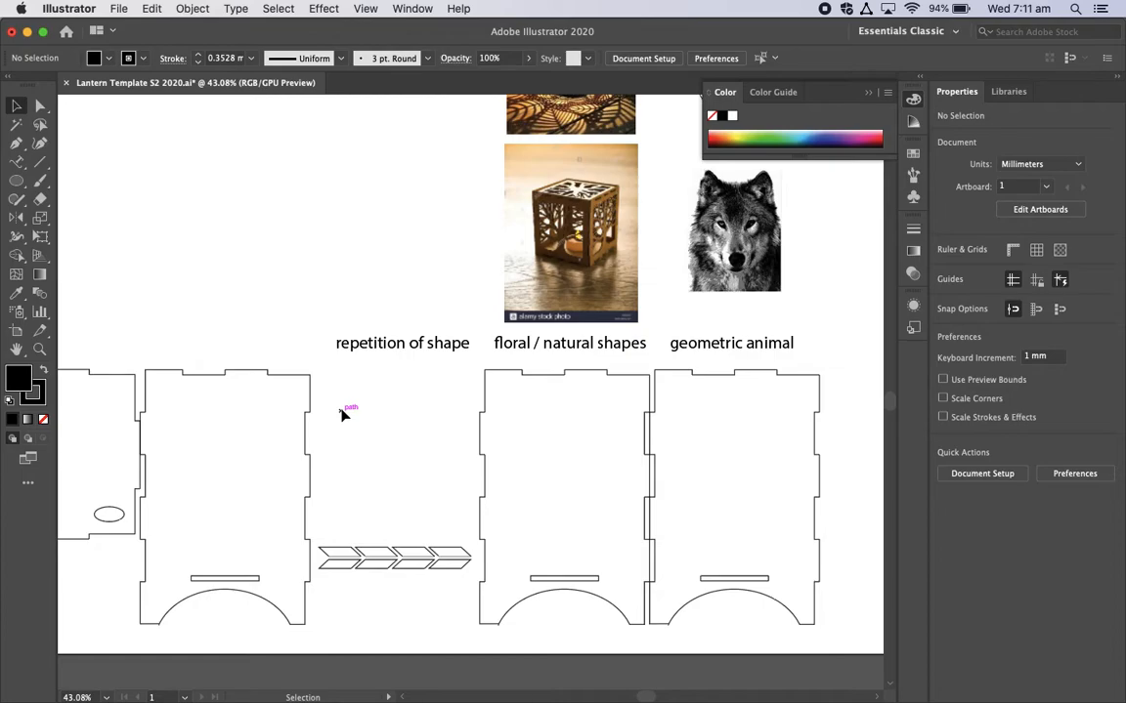
Step: Undo the deletion of the hexagons and panel outline under "repetition of shape"
key("super+z")
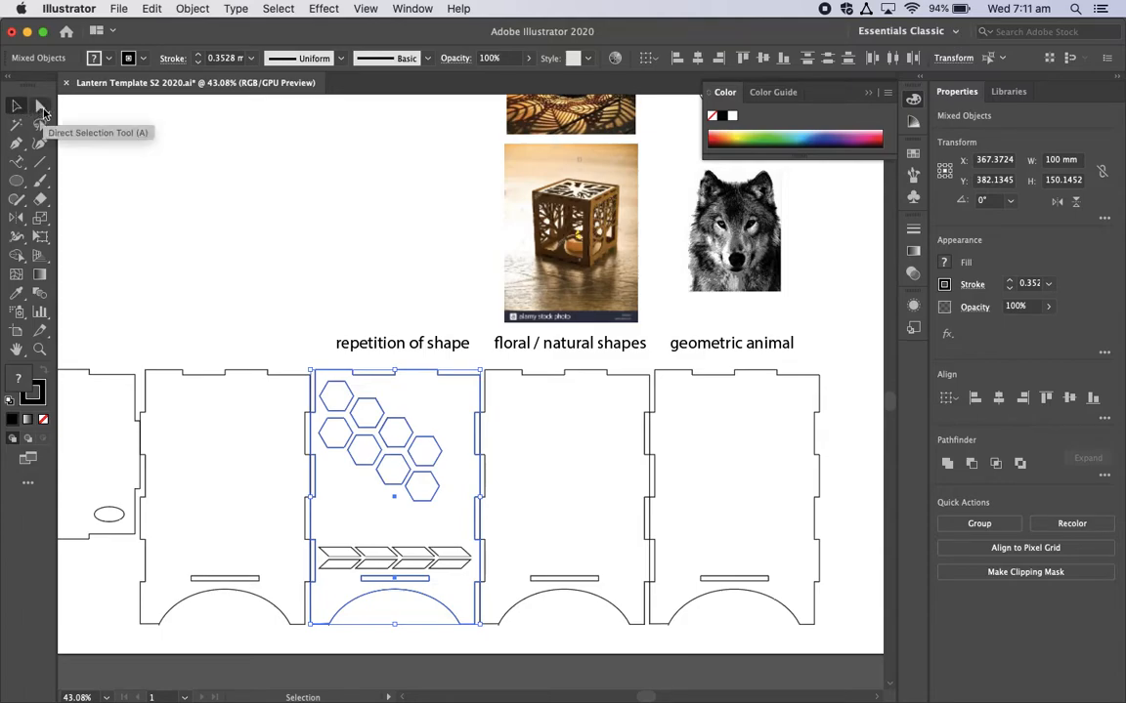
Step: Try to delete just the hexagons by selecting them with the Direct Selection tool, and undo the deletion
left_click(40, 106)
left_click(284, 247)
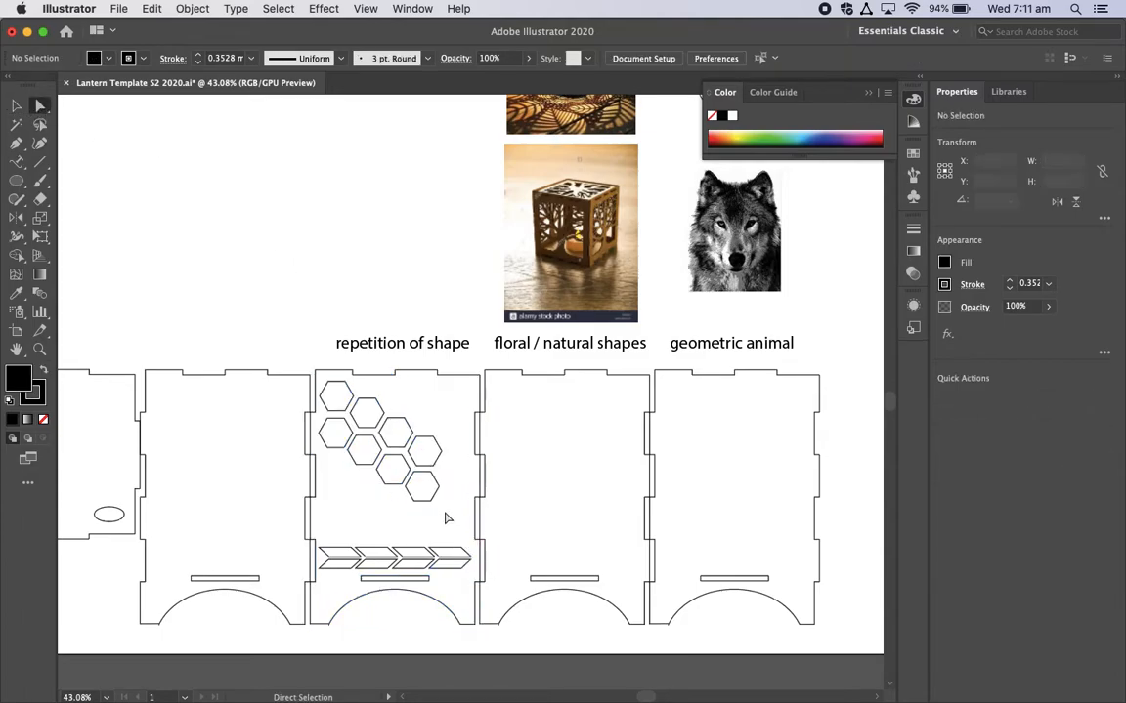
left_click_drag(451, 528, 298, 359)
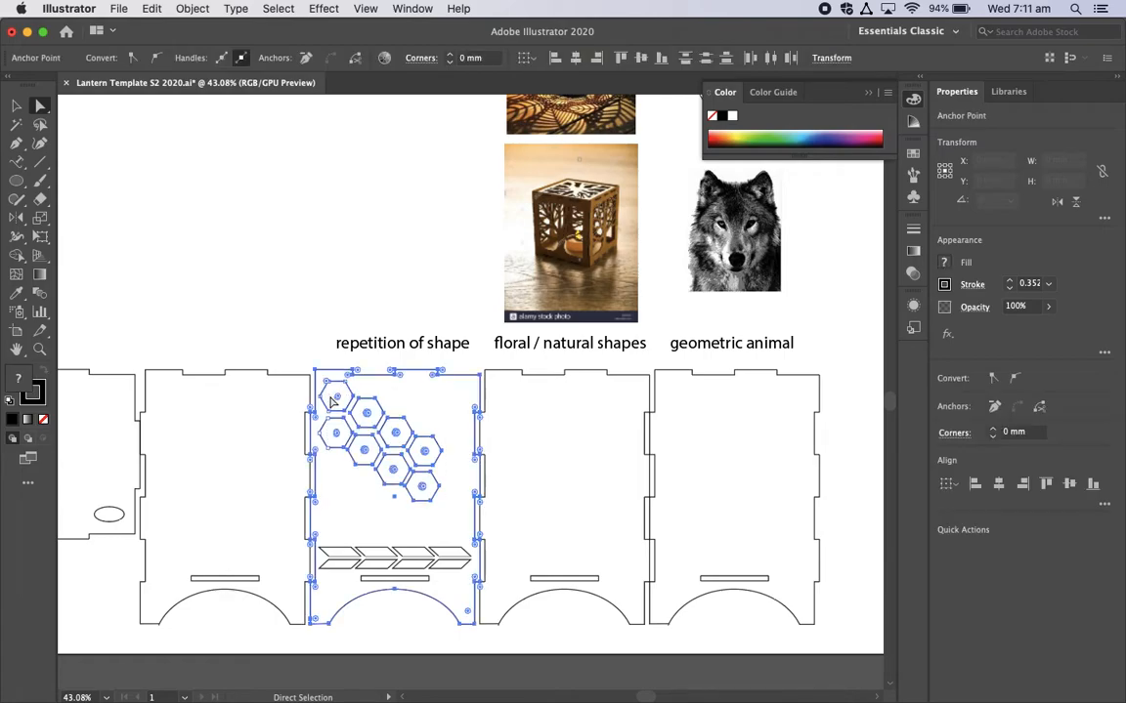
key("Delete")
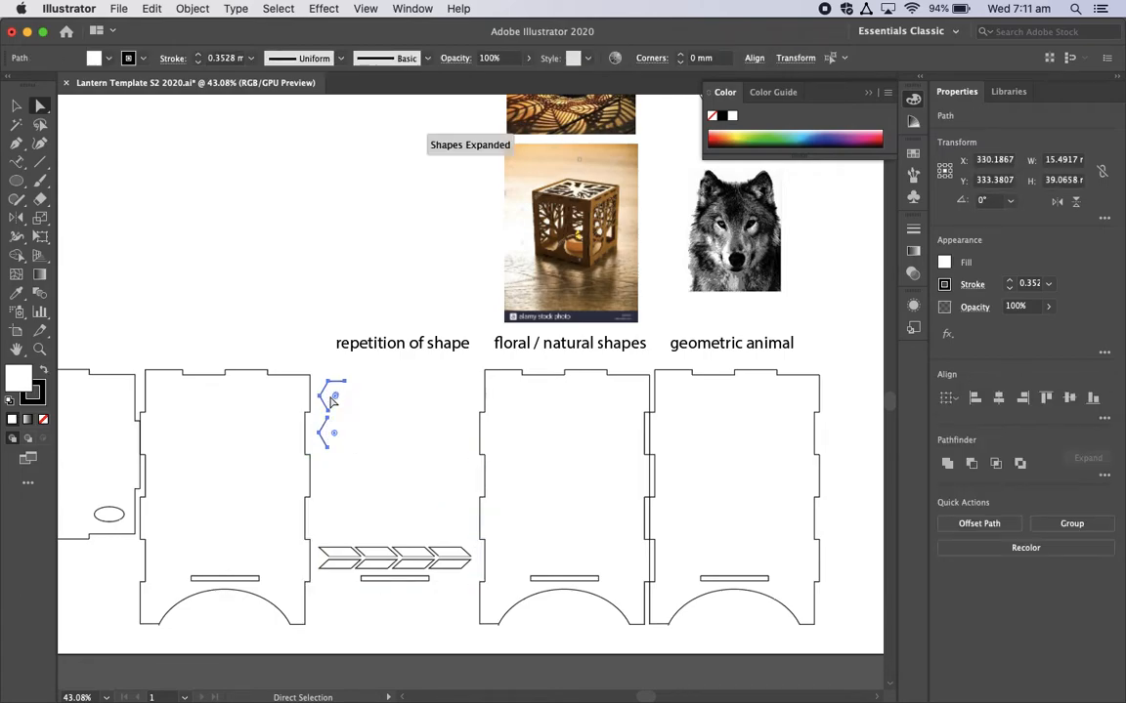
key("super+z")
left_click(317, 317)
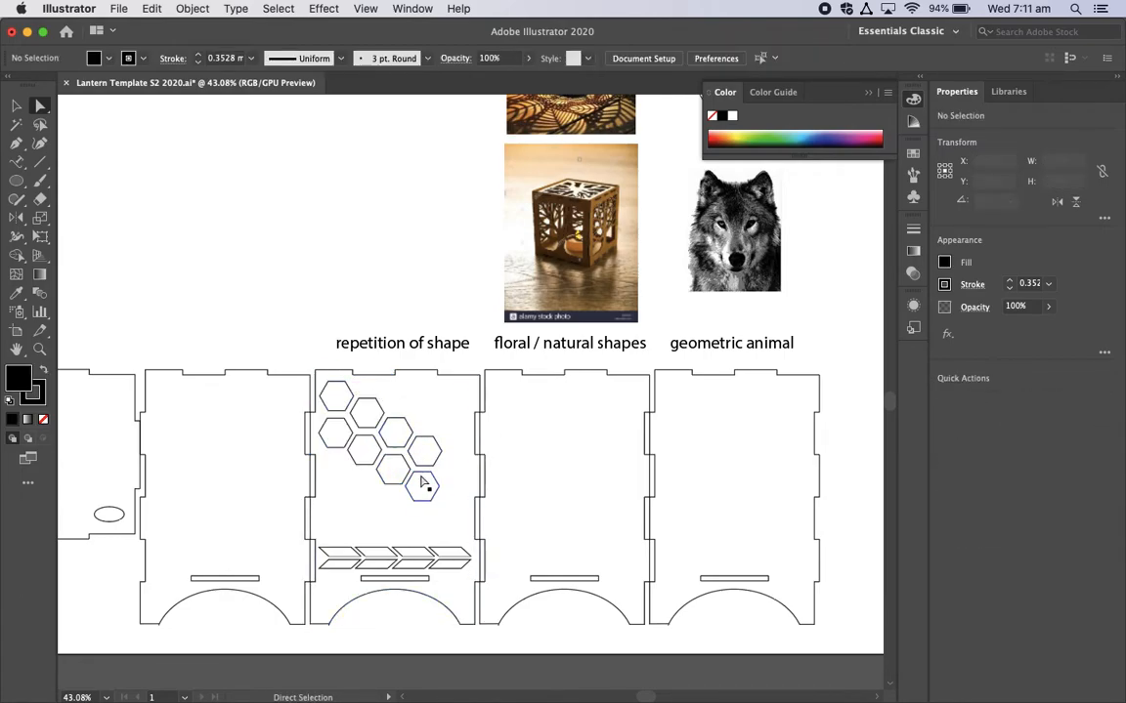
Step: Select the hexagons without the panel outline and delete them, including the leftover line segments and points
left_click_drag(441, 507, 343, 408)
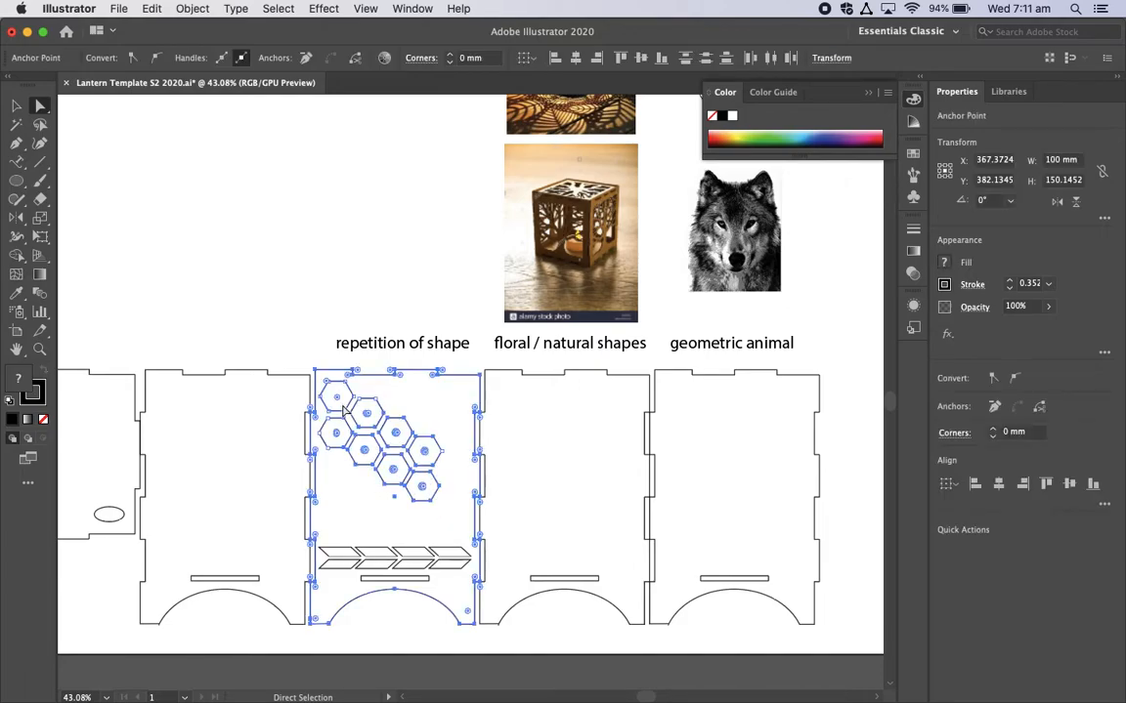
left_click(423, 373, "shift")
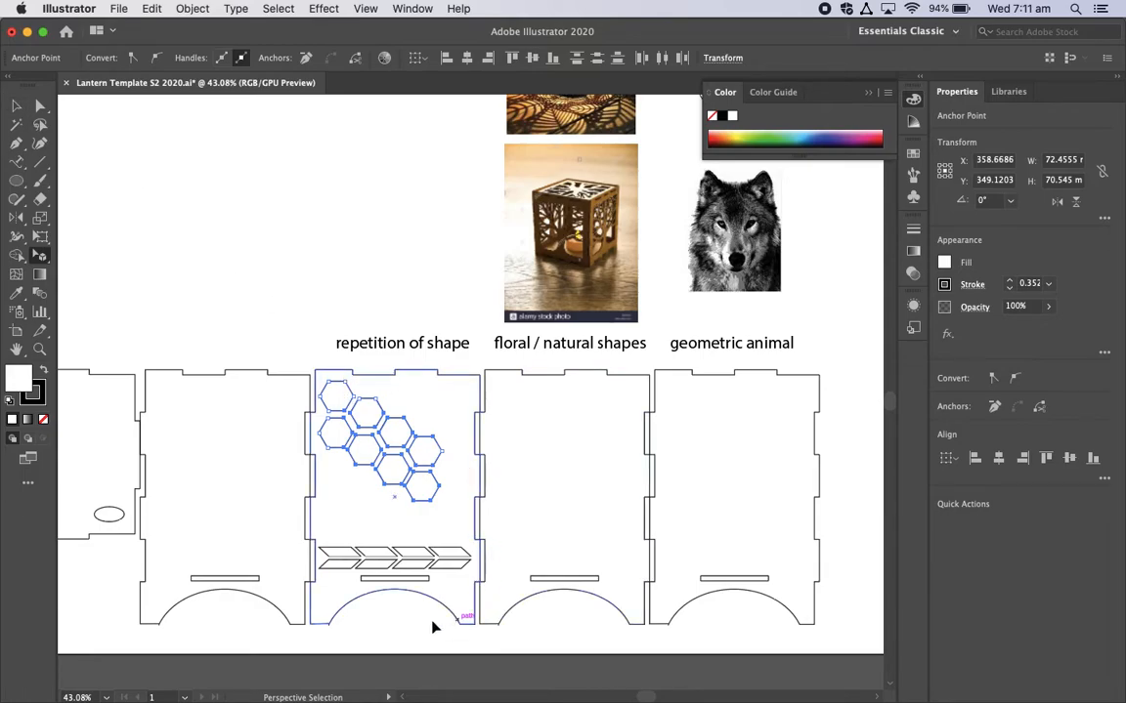
key("Delete")
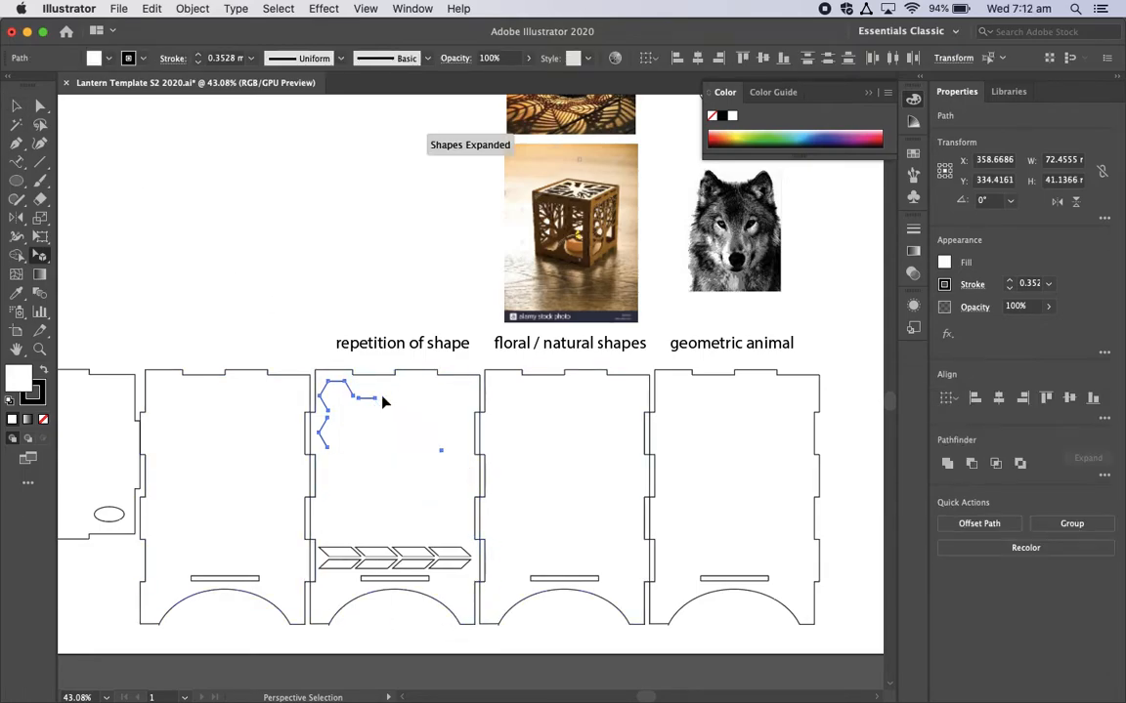
key("Delete")
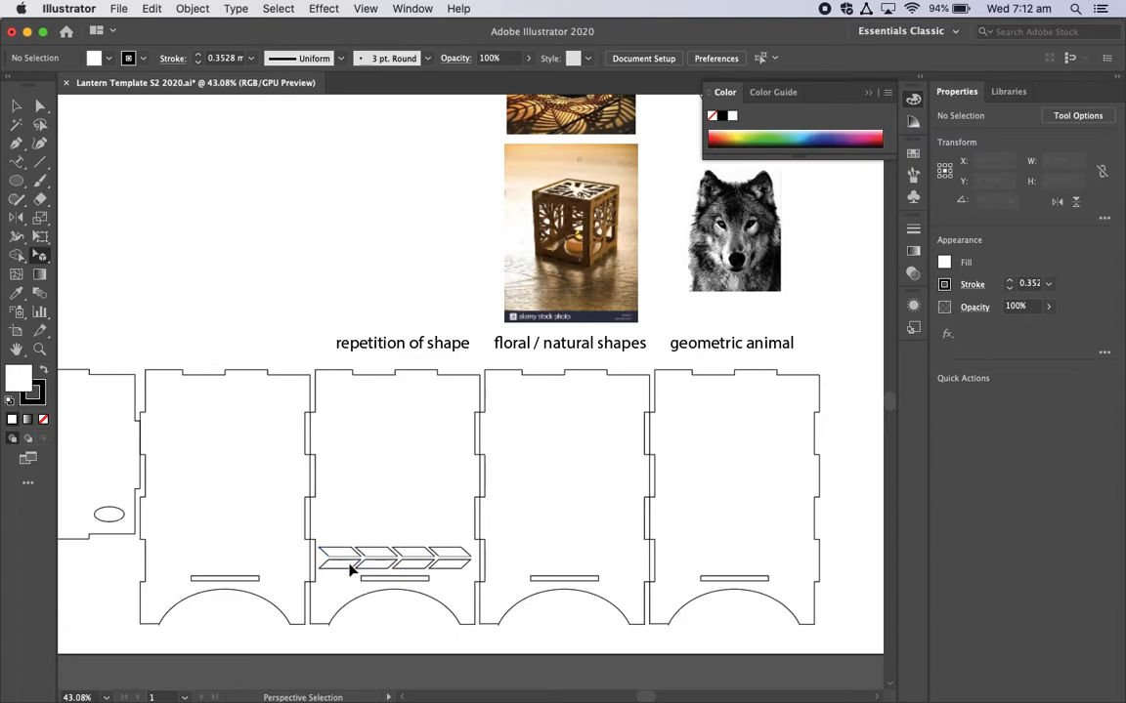
Step: Draw an open slanted outline with the Pen tool above the arrow row, its upper edge about 16 mm and lower edge about 21 mm long
scroll(359, 547, "up", 1)
scroll(360, 546, "up", 3)
scroll(362, 532, "down", 2)
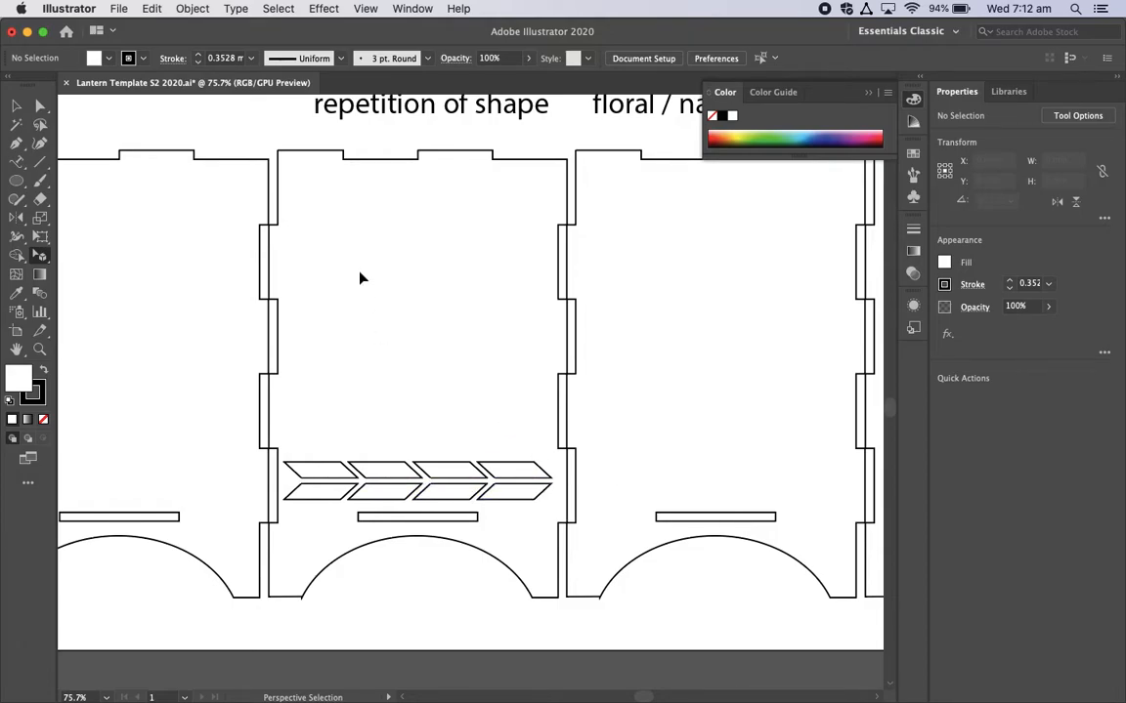
left_click(17, 143)
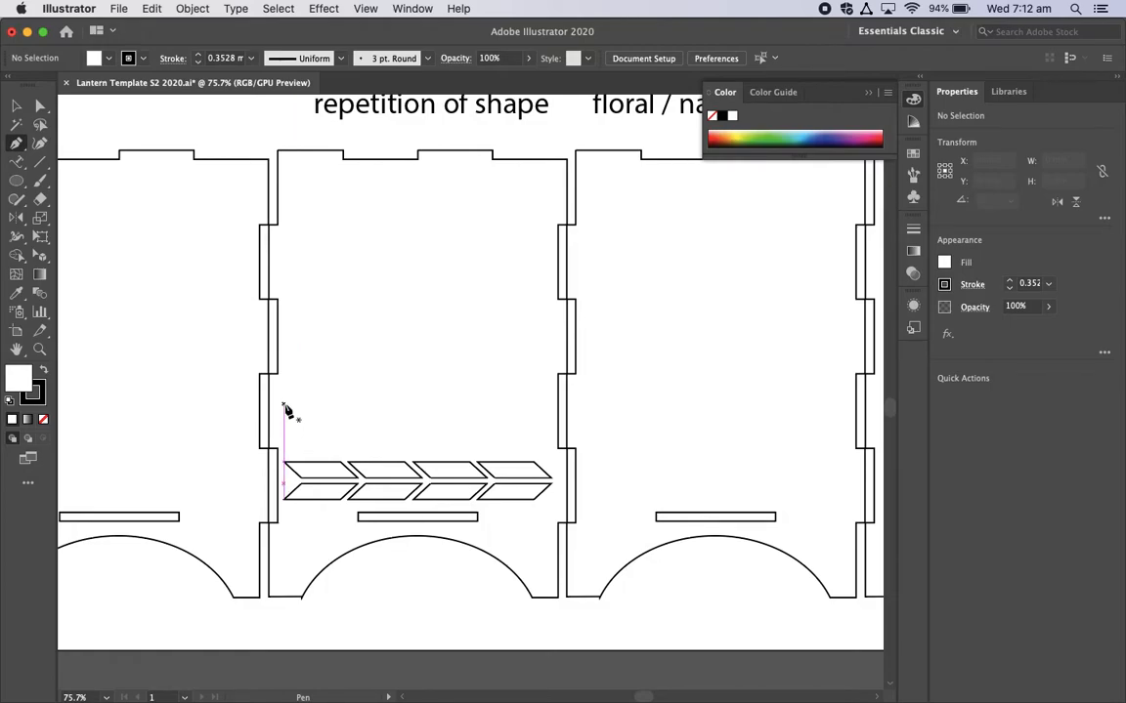
scroll(301, 395, "up", 10)
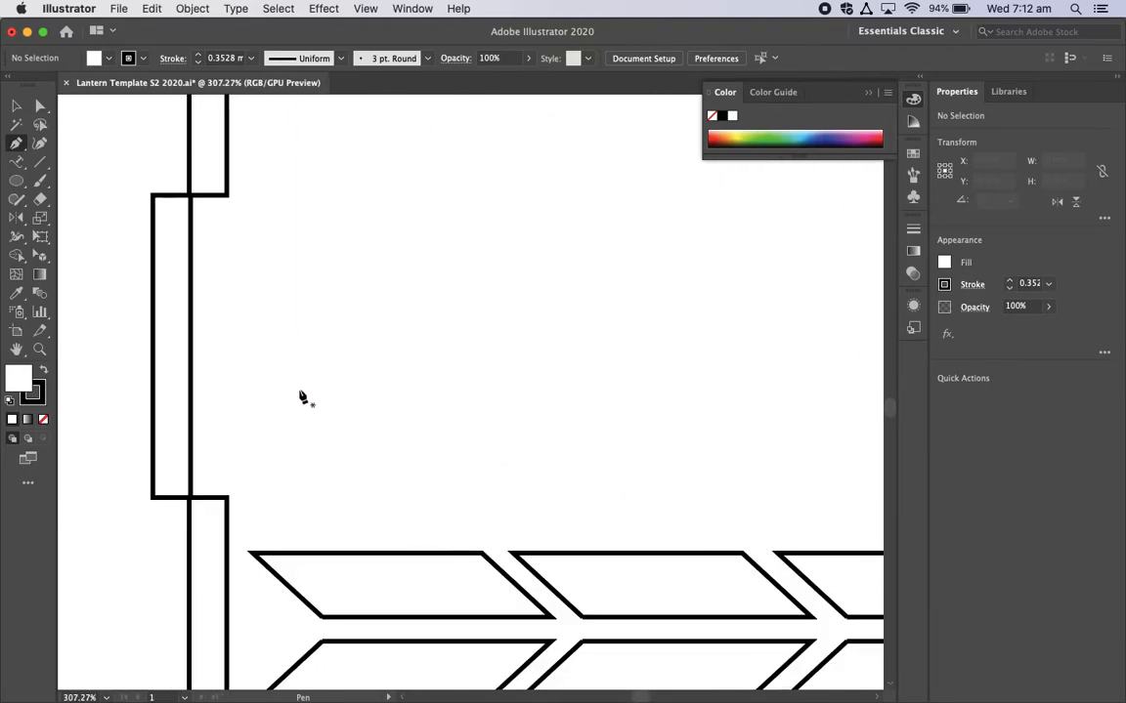
scroll(301, 394, "down", 3)
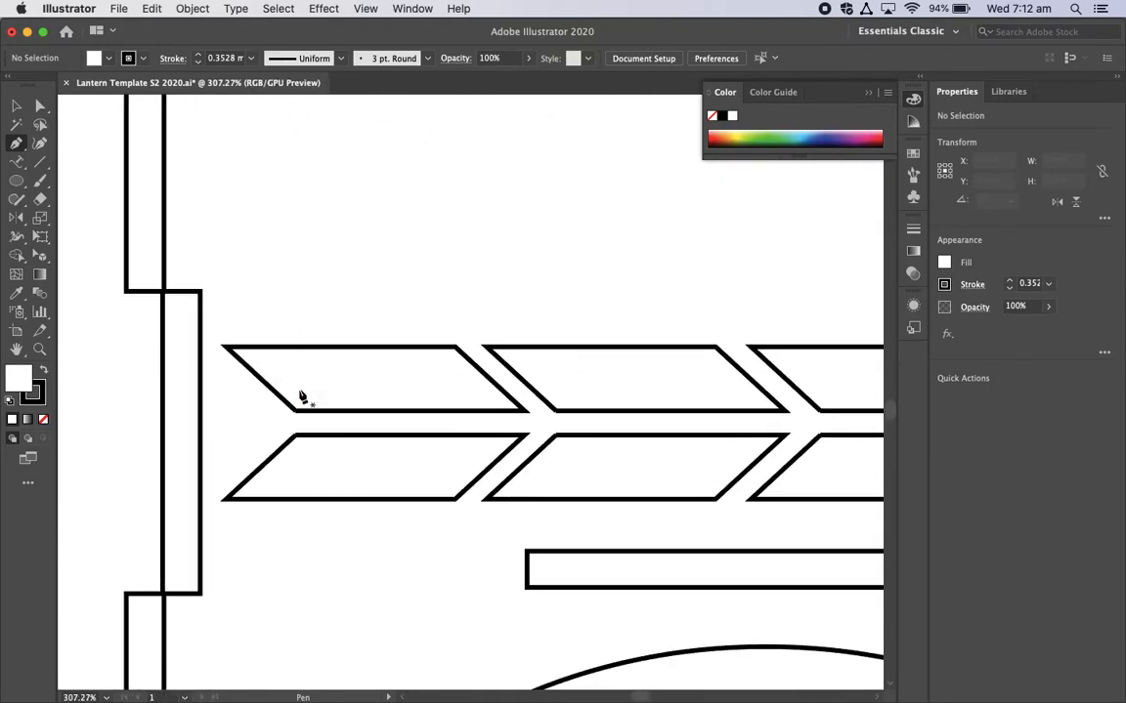
left_click(221, 209)
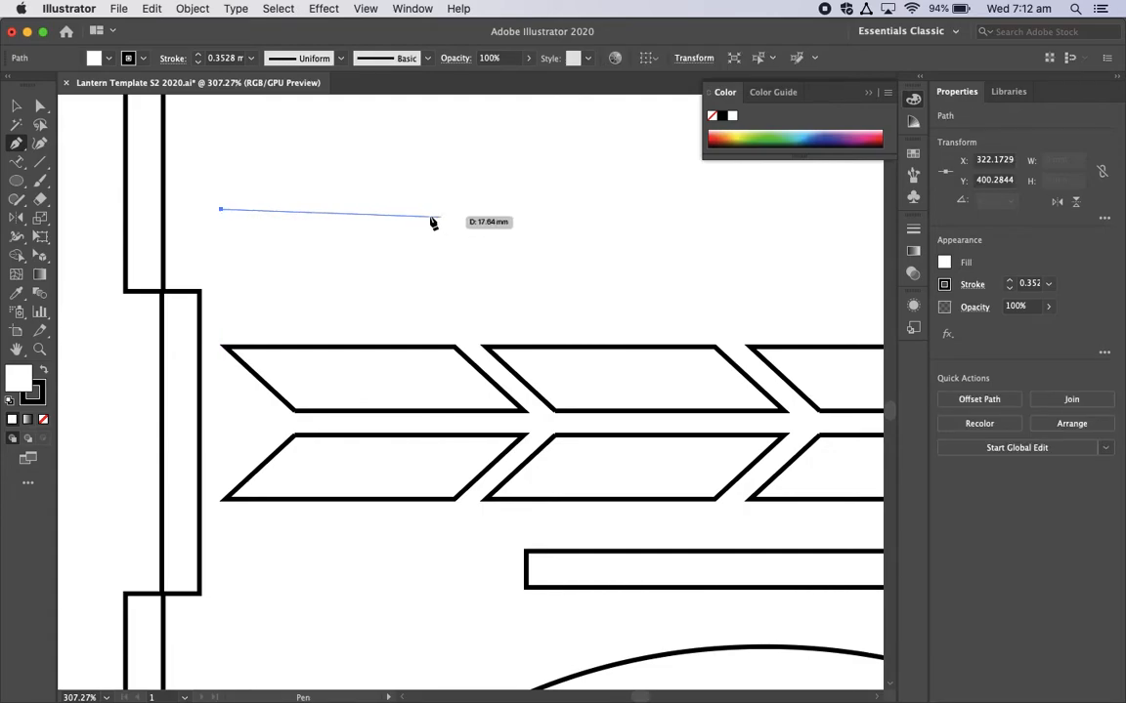
left_click(417, 209)
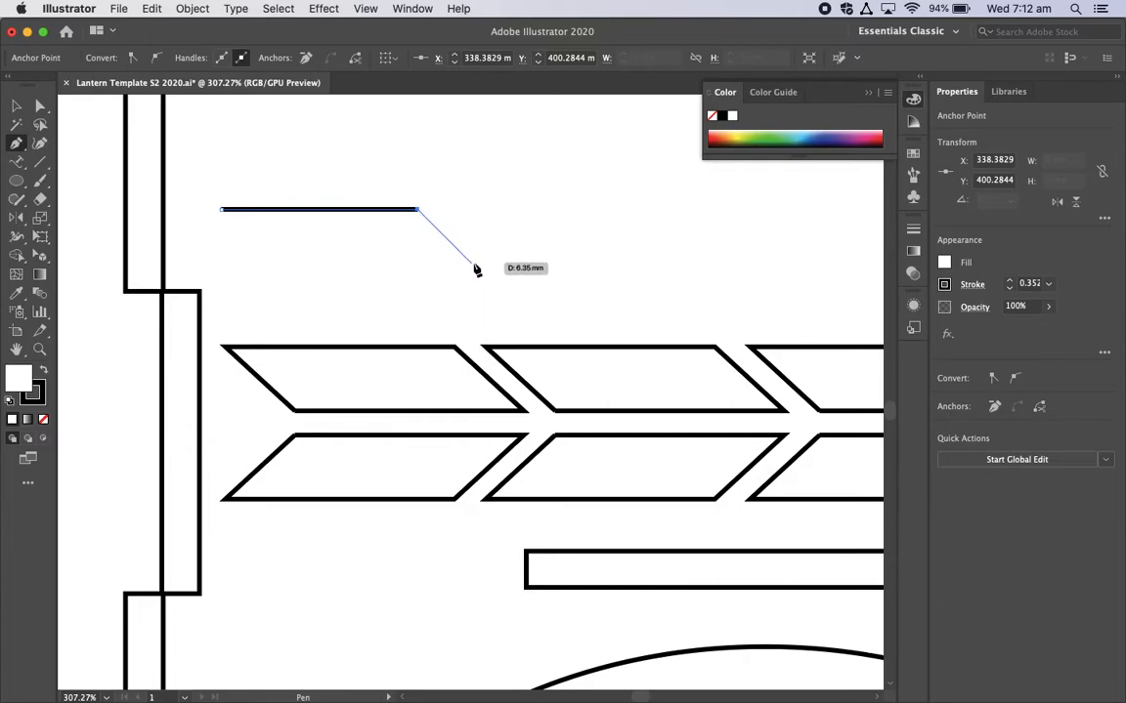
left_click(477, 268)
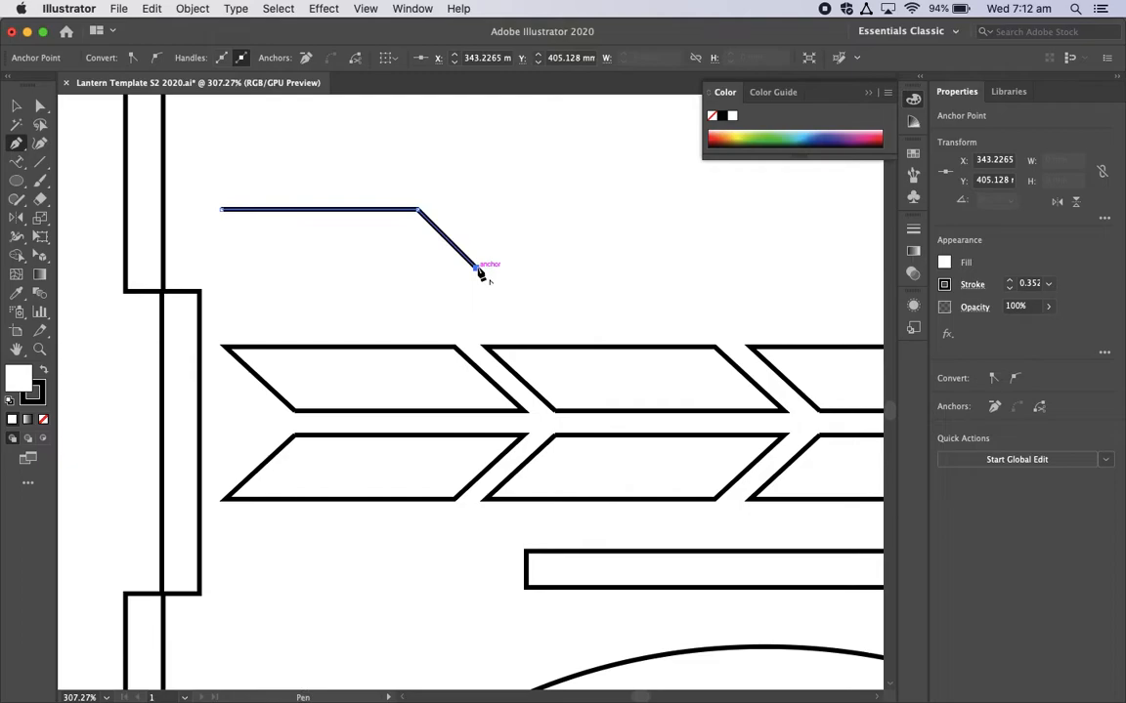
left_click(225, 267)
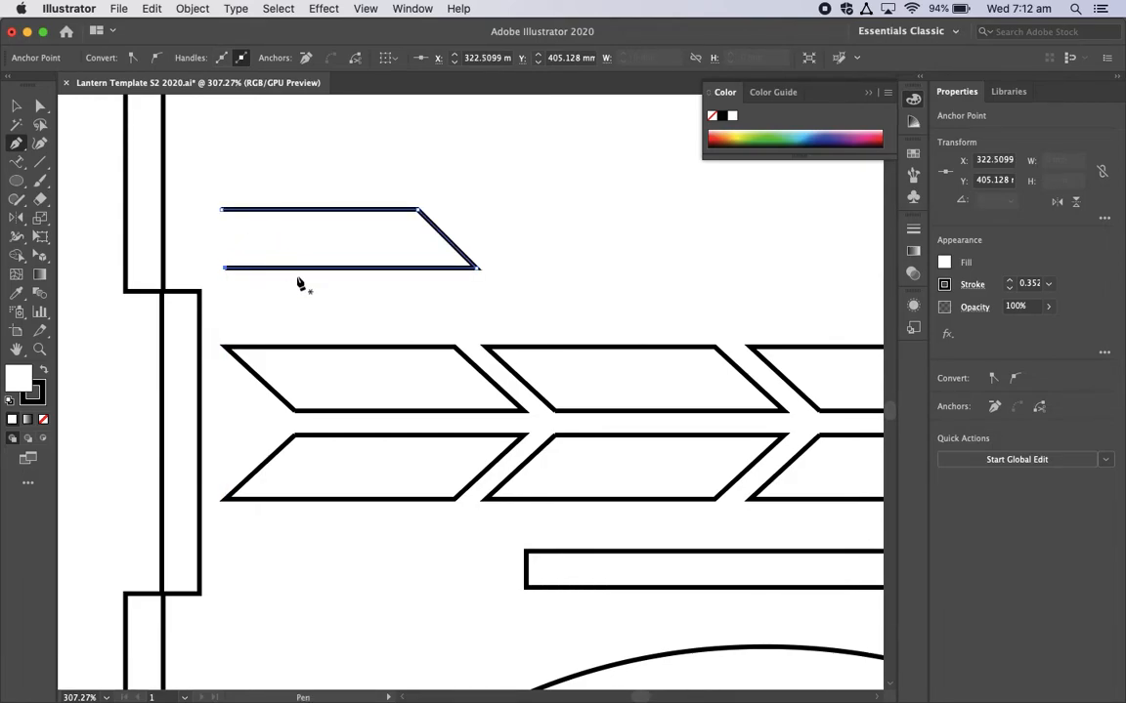
left_click(224, 212)
left_click(296, 291)
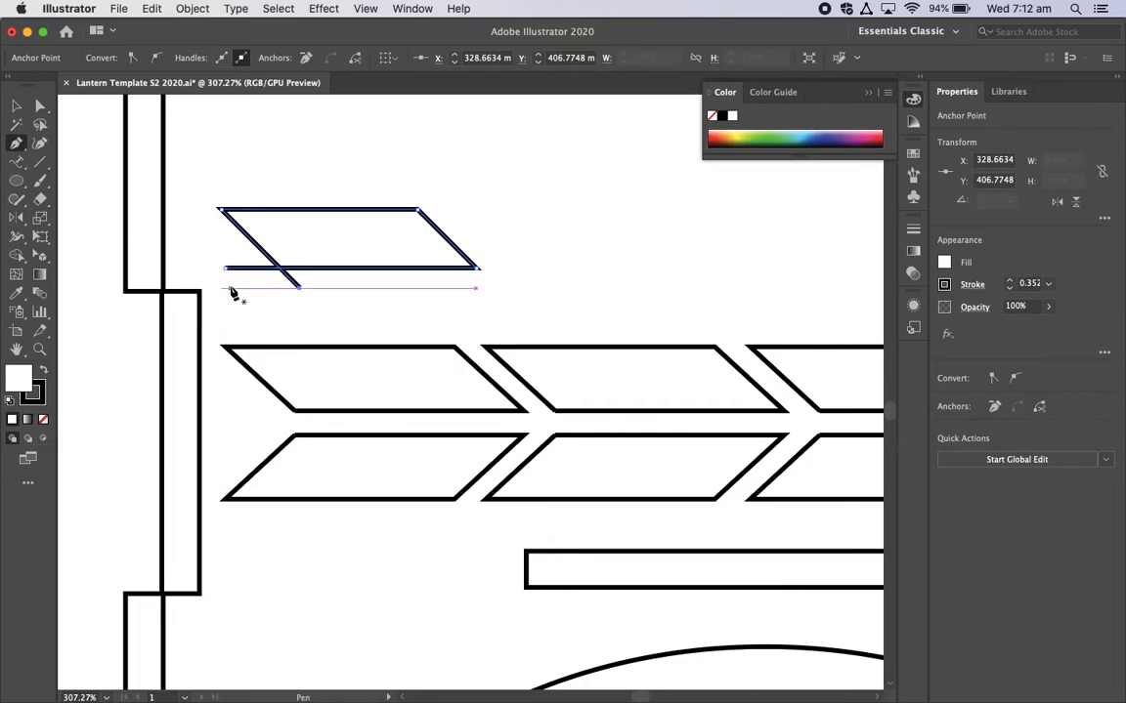
Step: Move the lower edge's loose end to meet the slanted side, forming a parallelogram about 21 mm wide and 4.8 mm high
key("a")
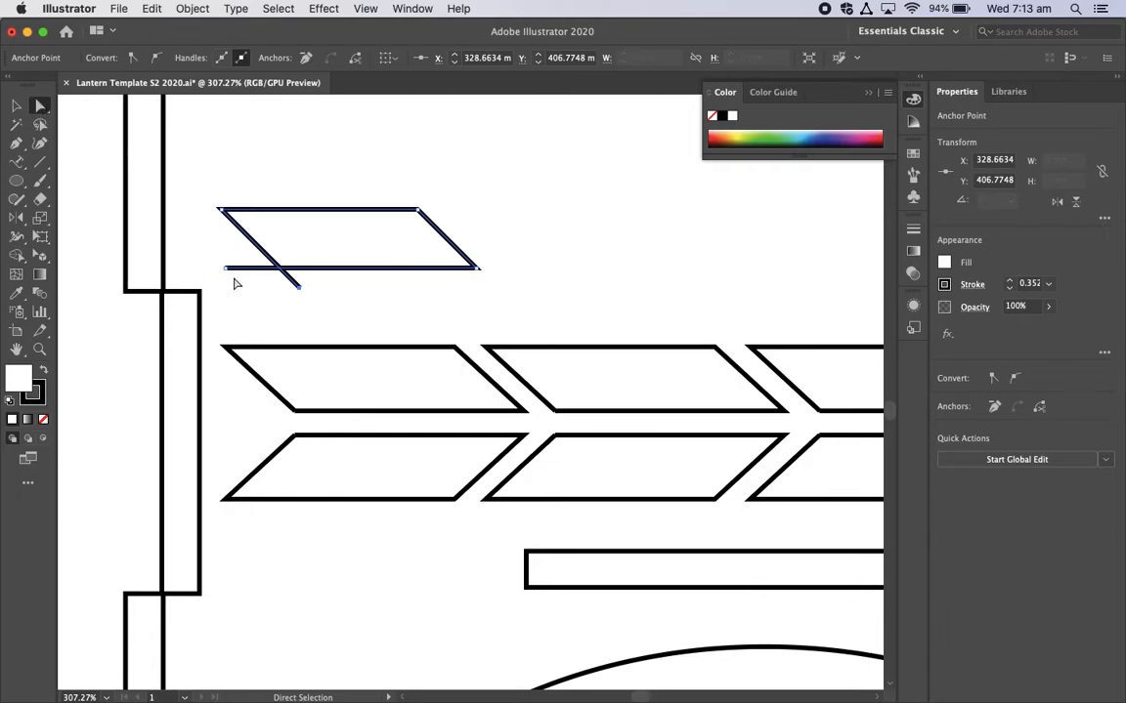
left_click(252, 297)
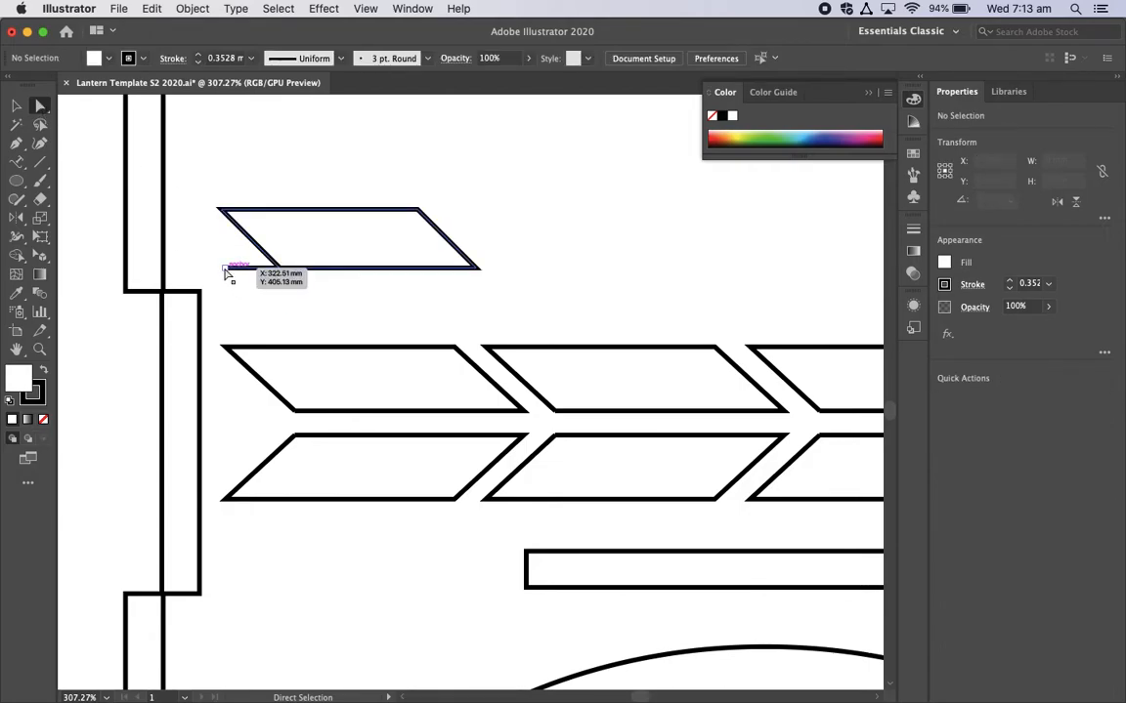
left_click_drag(225, 273, 231, 266)
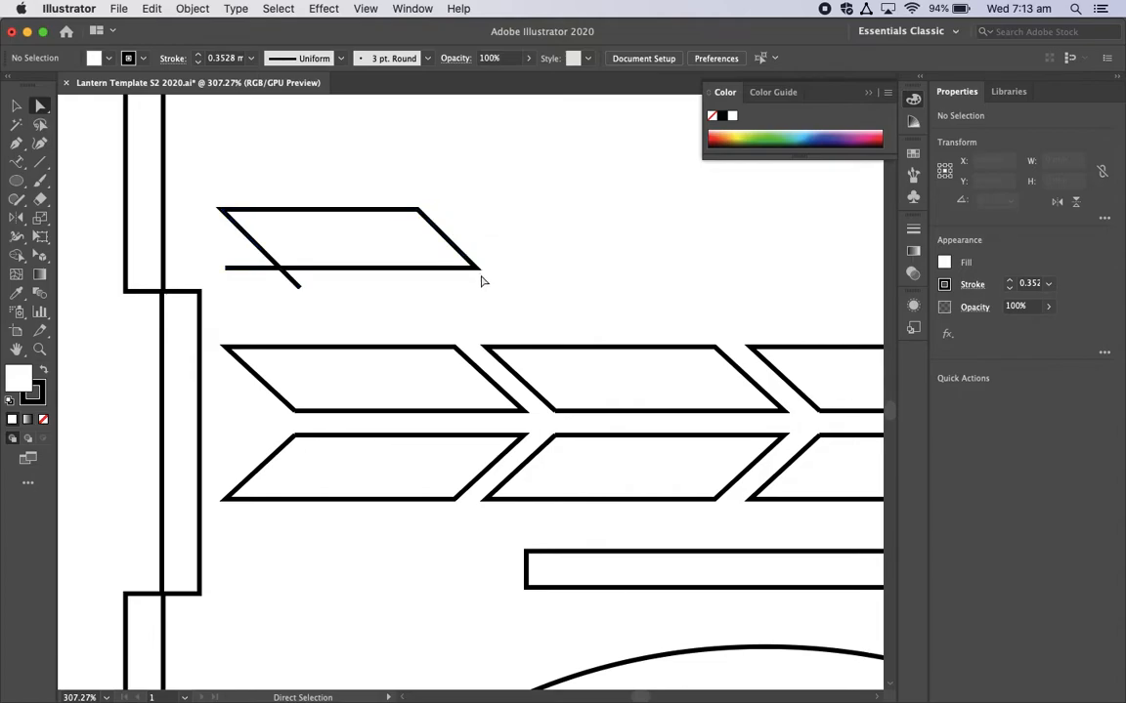
left_click_drag(223, 273, 284, 269)
left_click(355, 312)
Step: Copy the parallelogram and reflect a duplicate across its lower edge to form an arrow shape
left_click(16, 106)
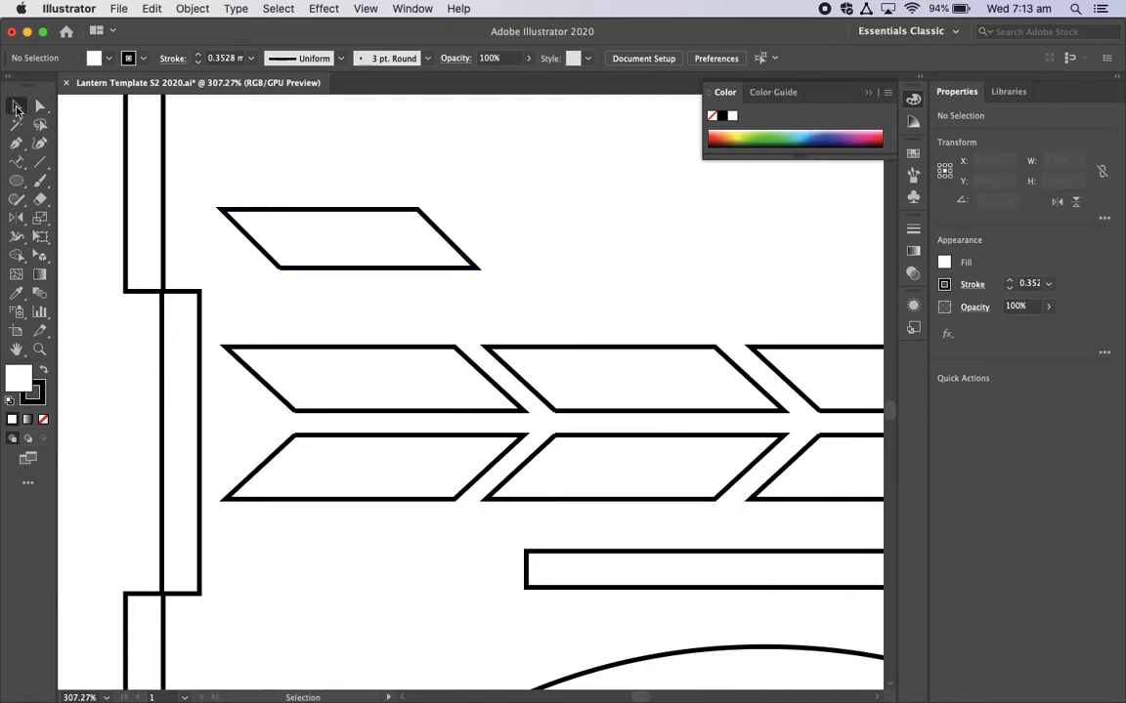
left_click(315, 217)
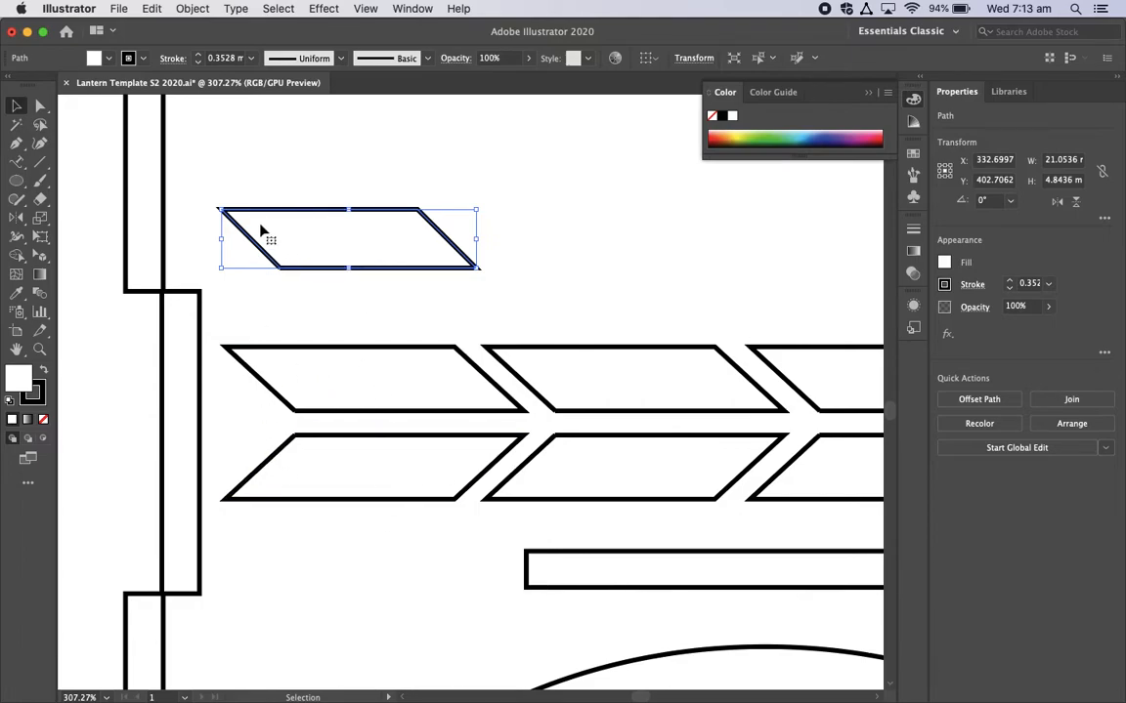
key("super+c")
left_click(20, 220)
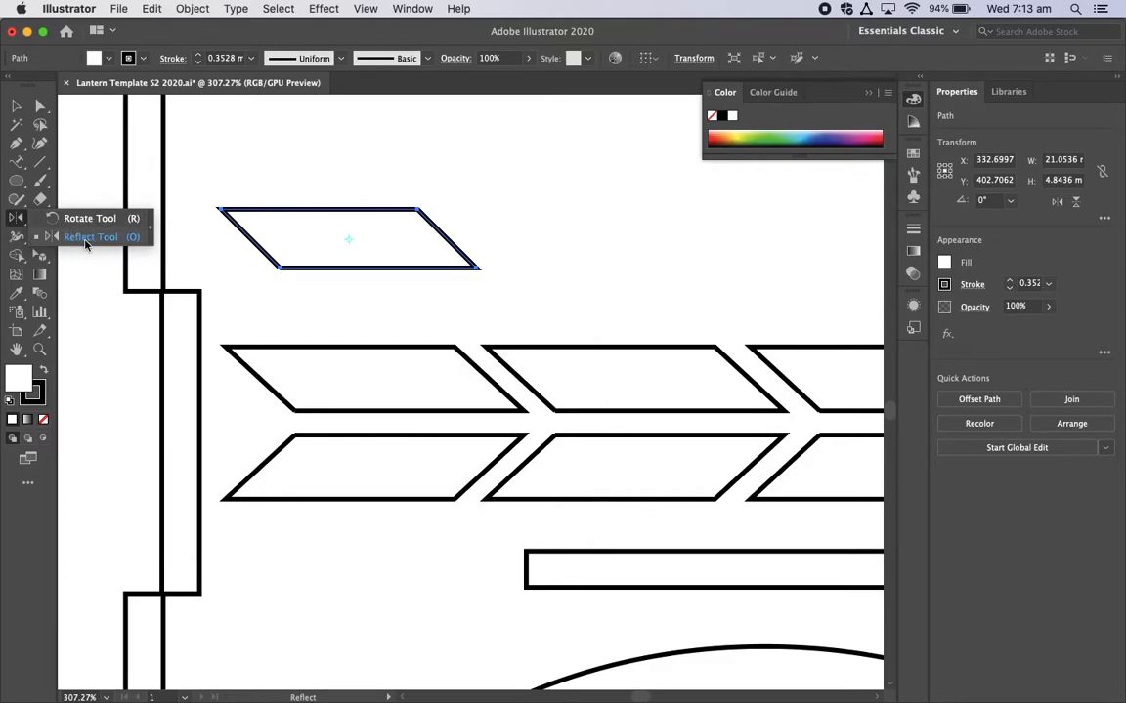
left_click(85, 237)
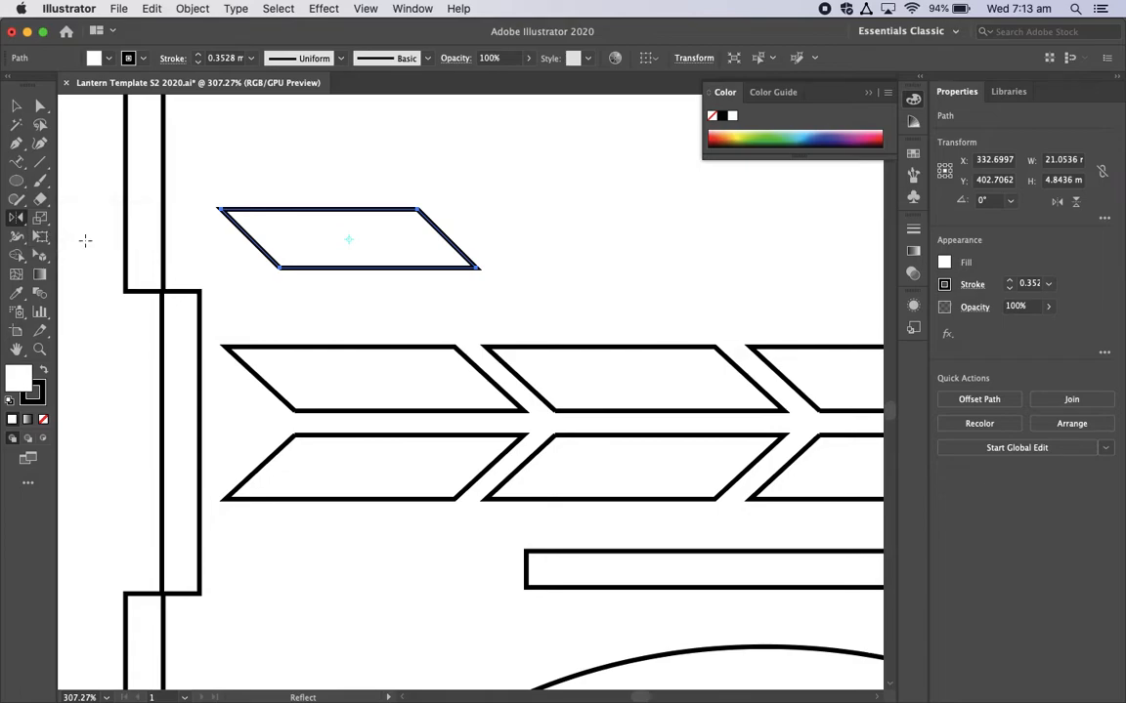
left_click(296, 268)
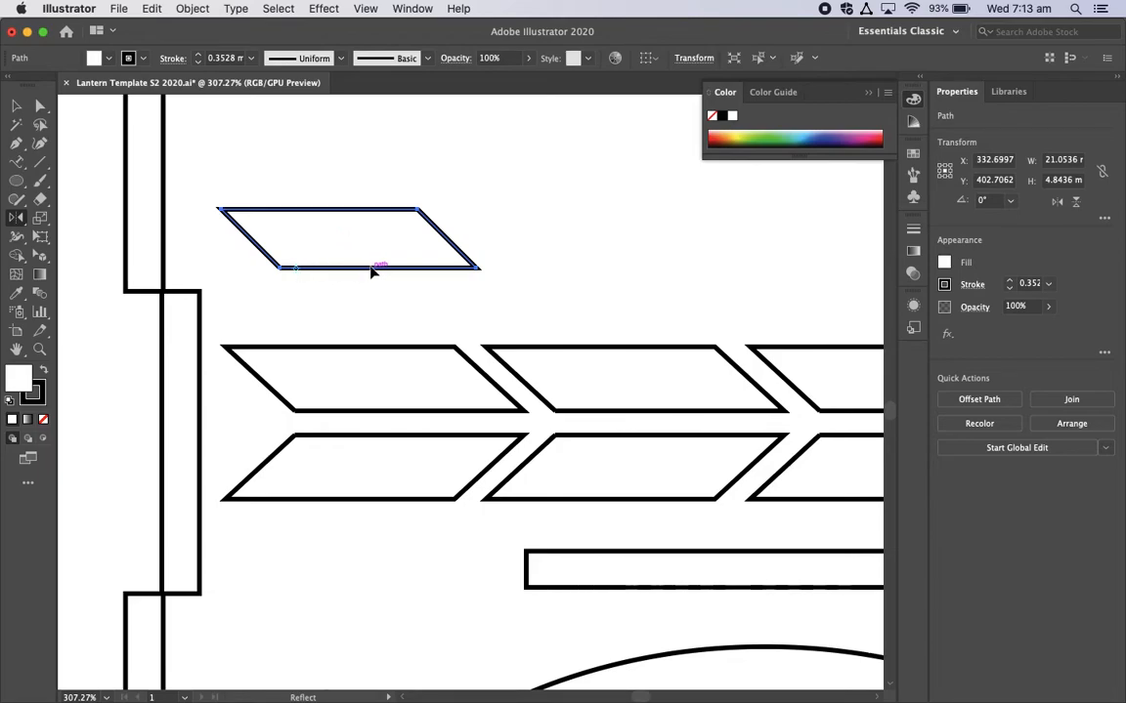
left_click_drag(371, 273, 372, 273)
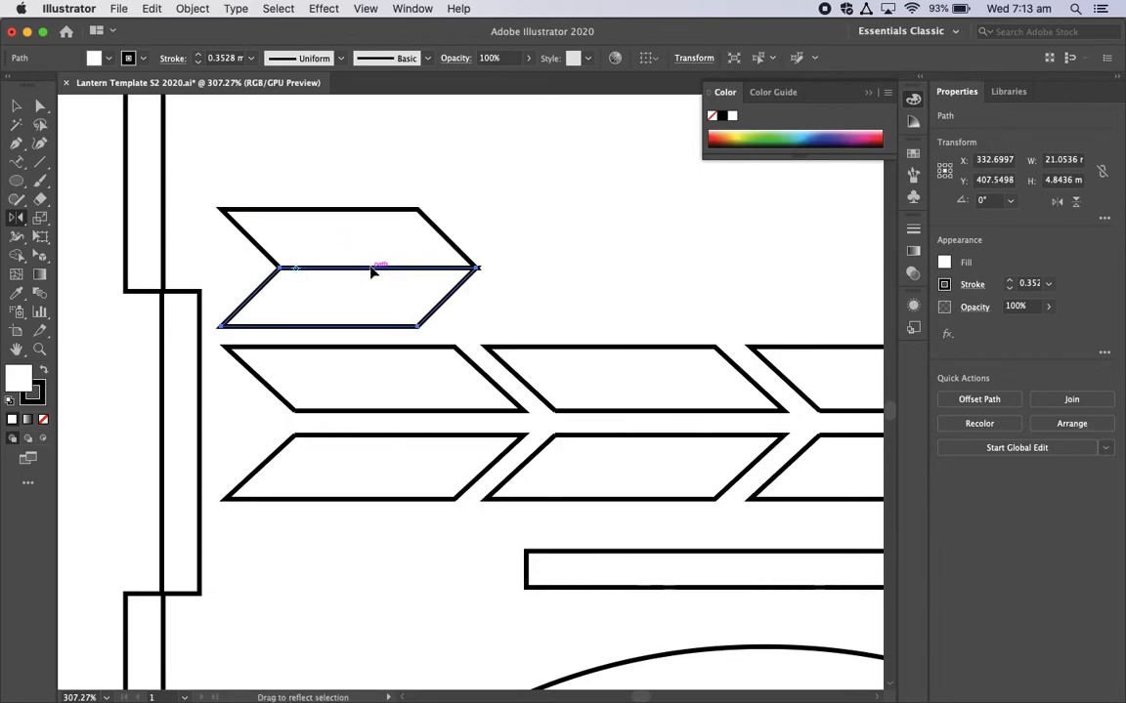
Step: Move the upper parallelogram up 2 mm to leave a gap above its mirrored copy
key("v")
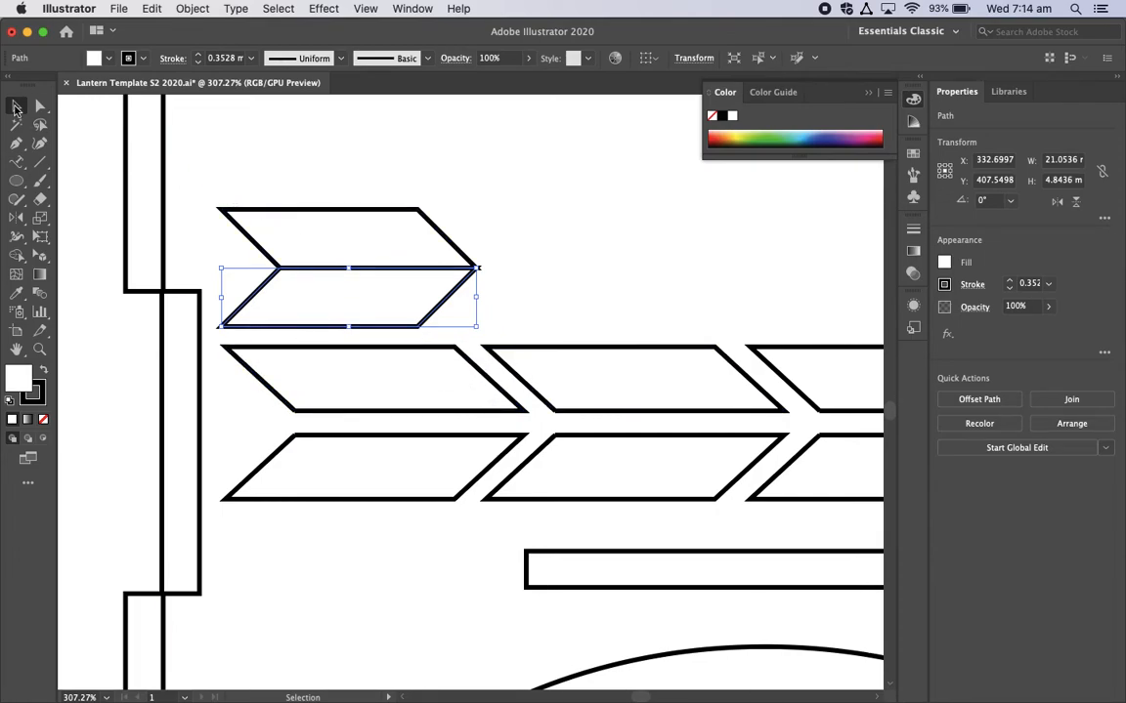
left_click(248, 150)
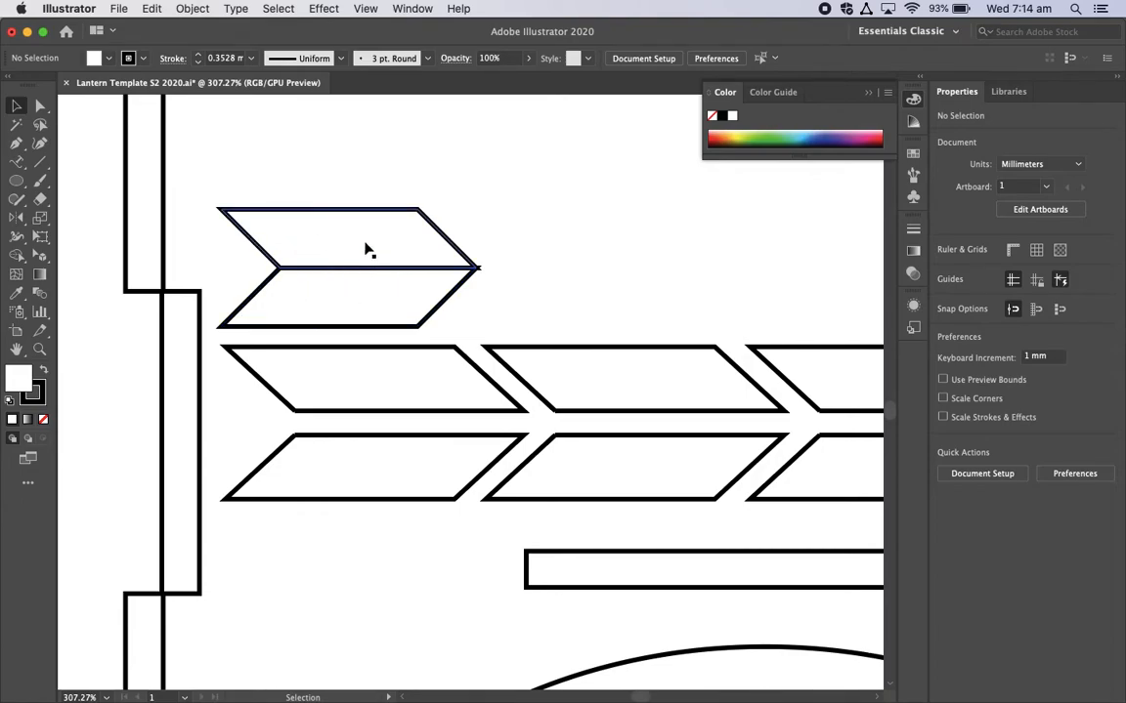
left_click(389, 213)
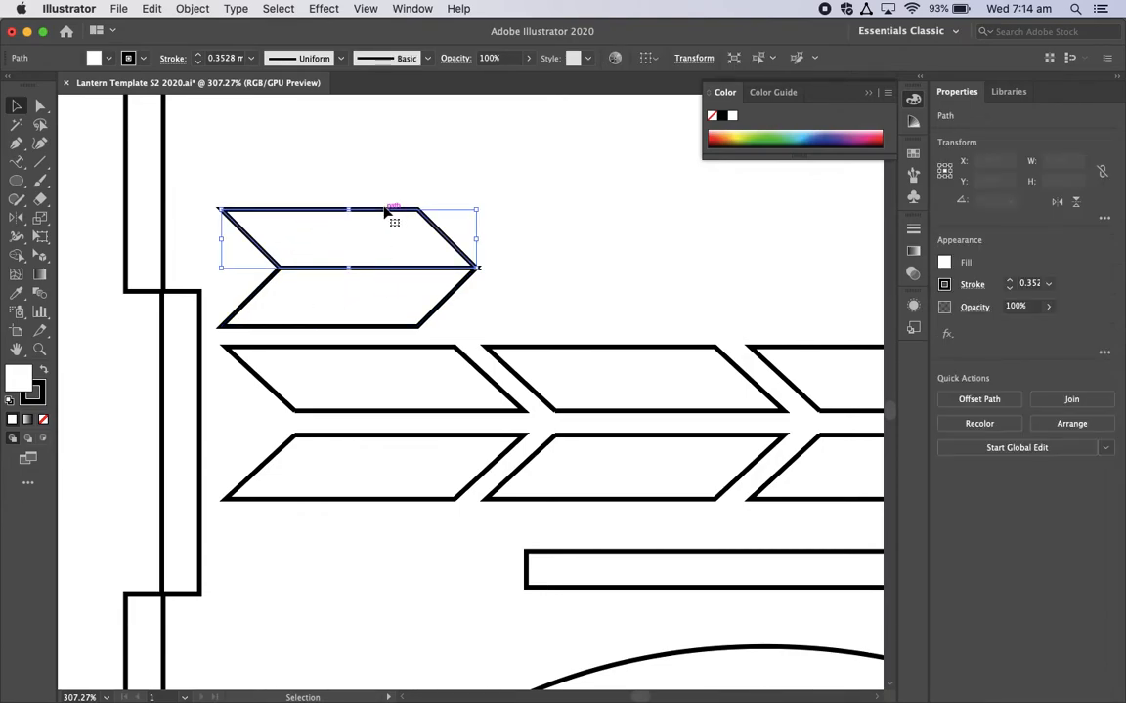
key("Up")
key("Up")
key("Up")
left_click(625, 221)
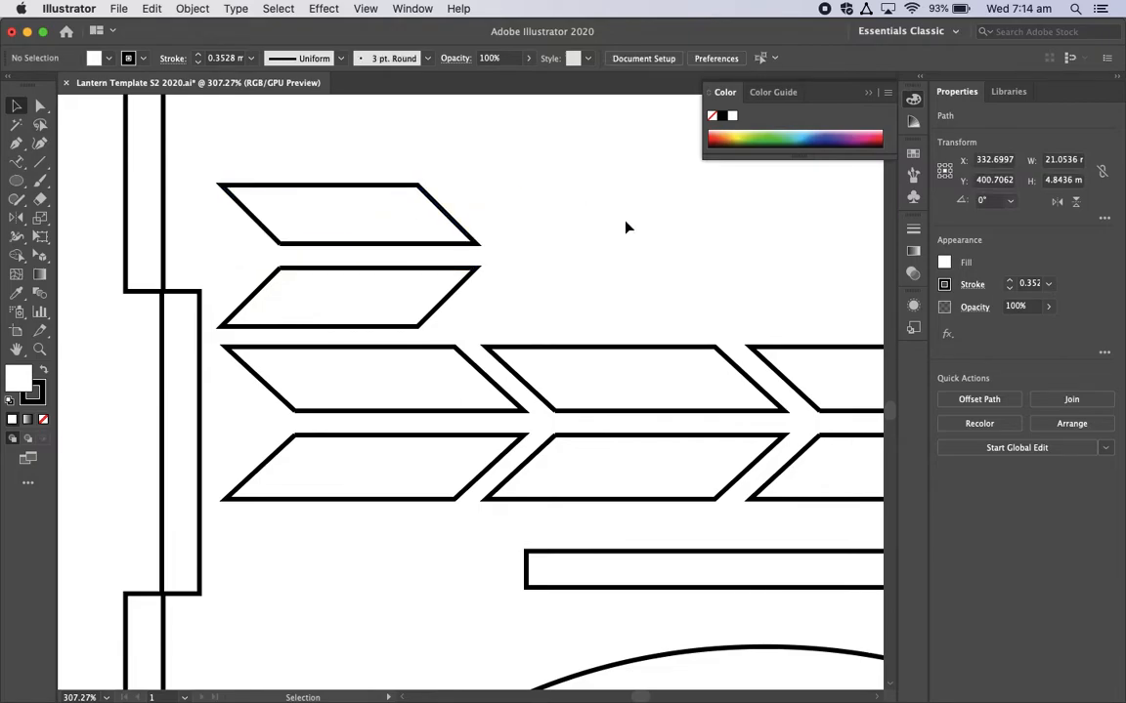
Step: Group the new upper and lower parallelograms above the arrow row into one arrow
scroll(454, 294, "down", 3)
scroll(454, 294, "down", 2)
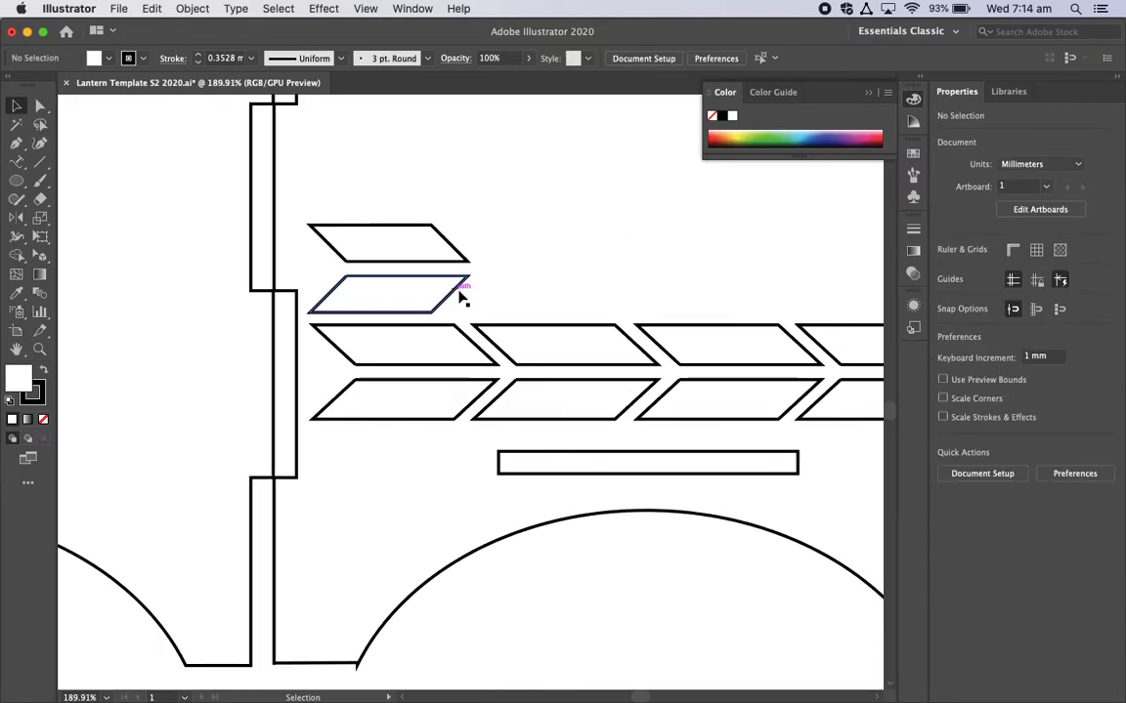
left_click_drag(480, 311, 368, 228)
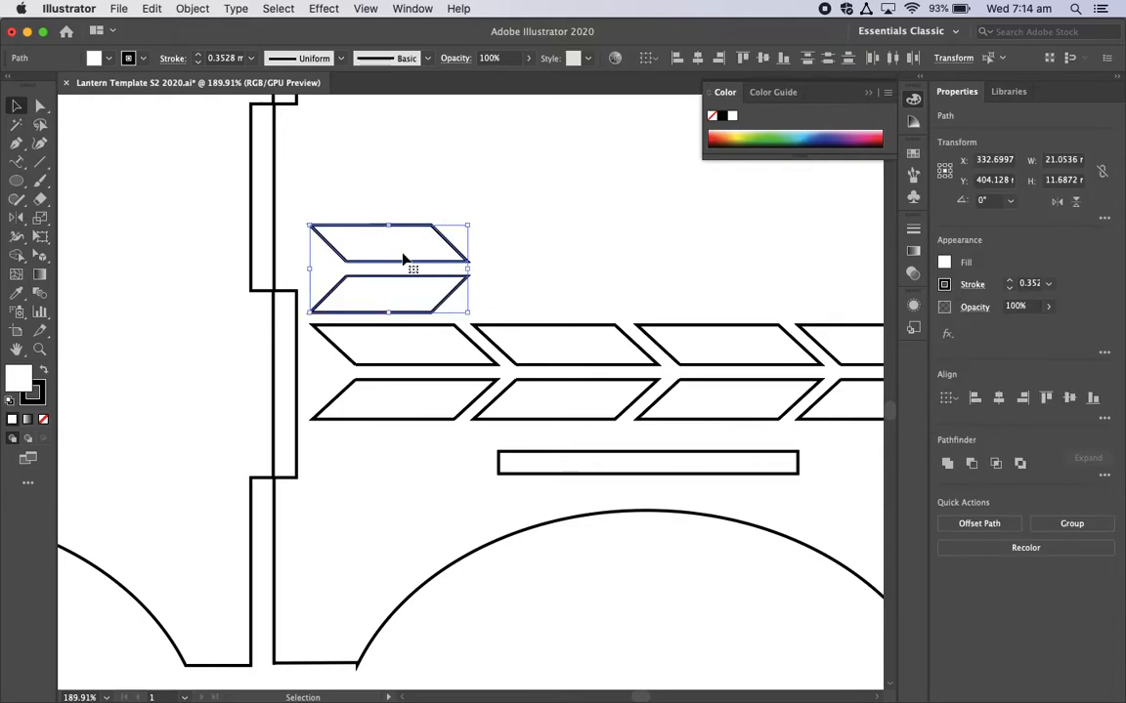
right_click(408, 268)
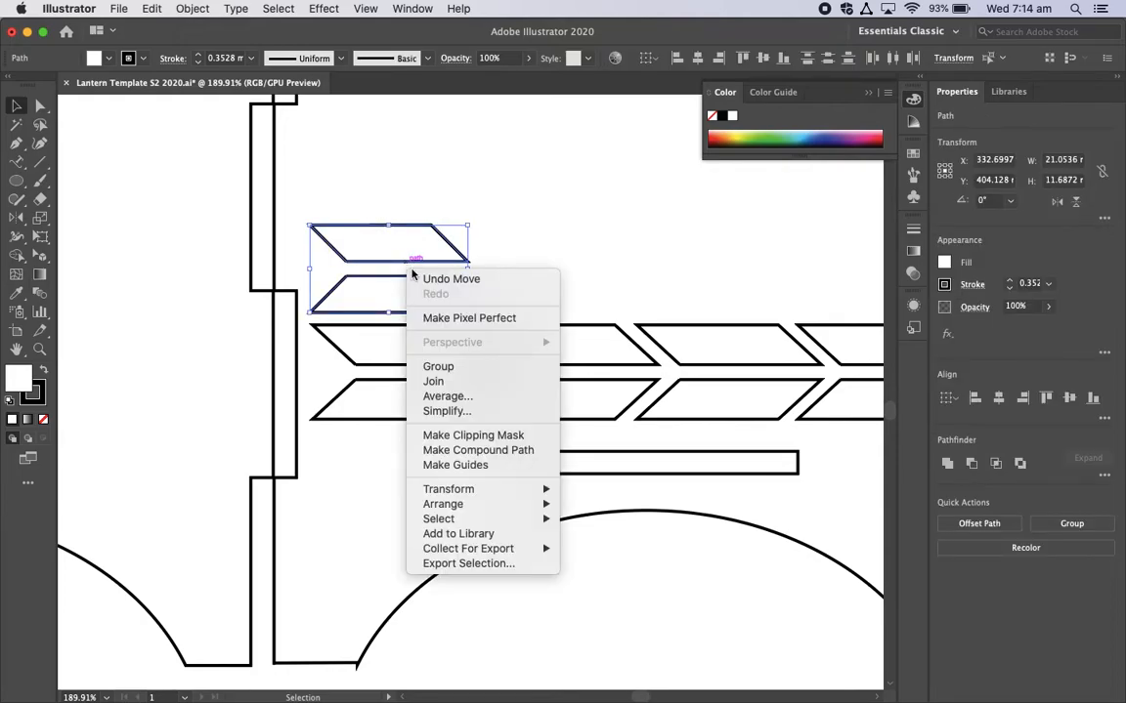
left_click(421, 369)
left_click(545, 241)
left_click(447, 244)
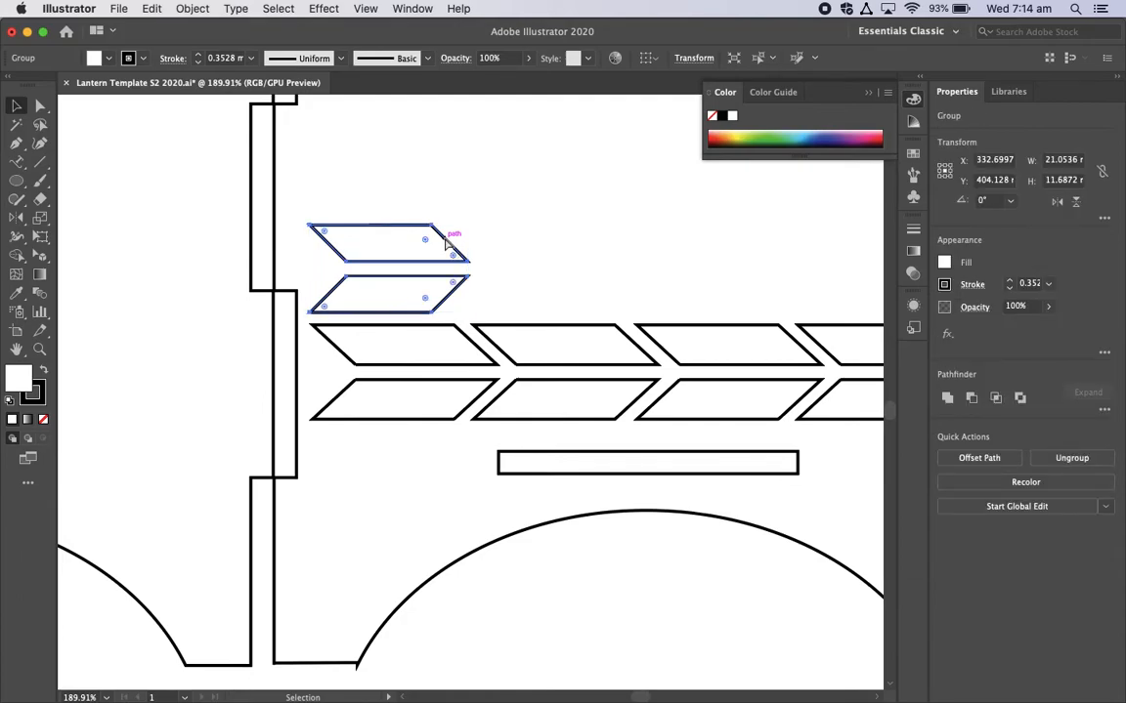
left_click_drag(446, 244, 559, 235)
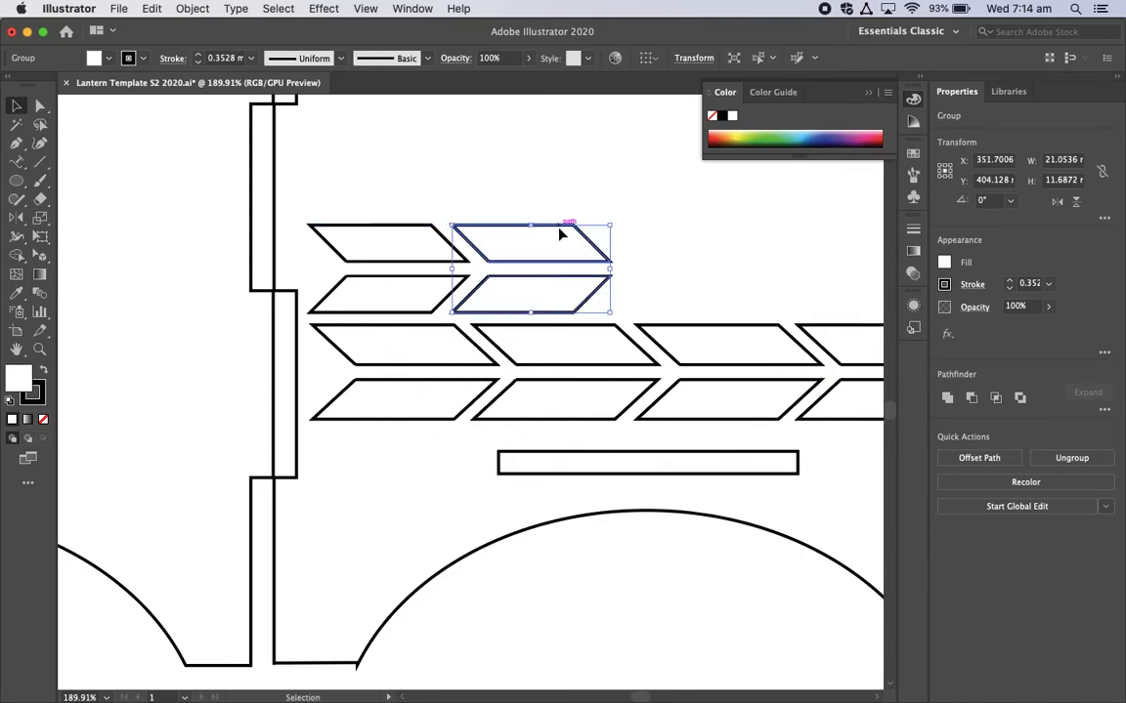
key("Delete")
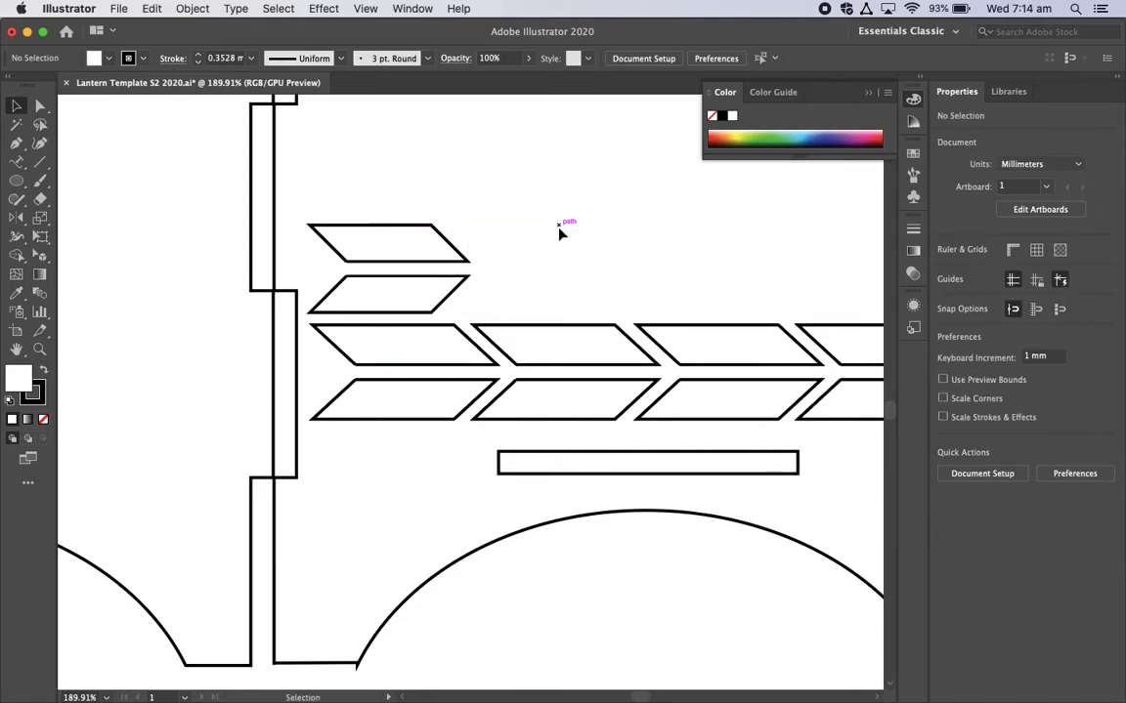
Step: Duplicate the grouped arrow in place and shift the copy 19 mm to the right, leaving a narrow gap between them
left_click(448, 246)
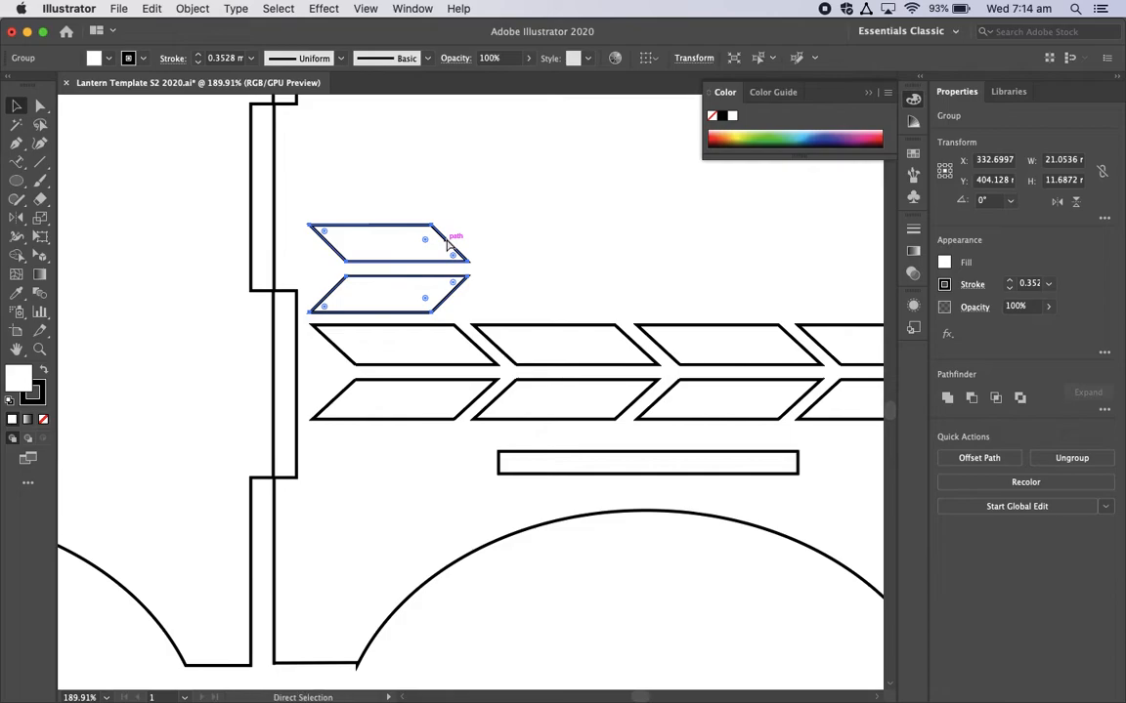
key("super")
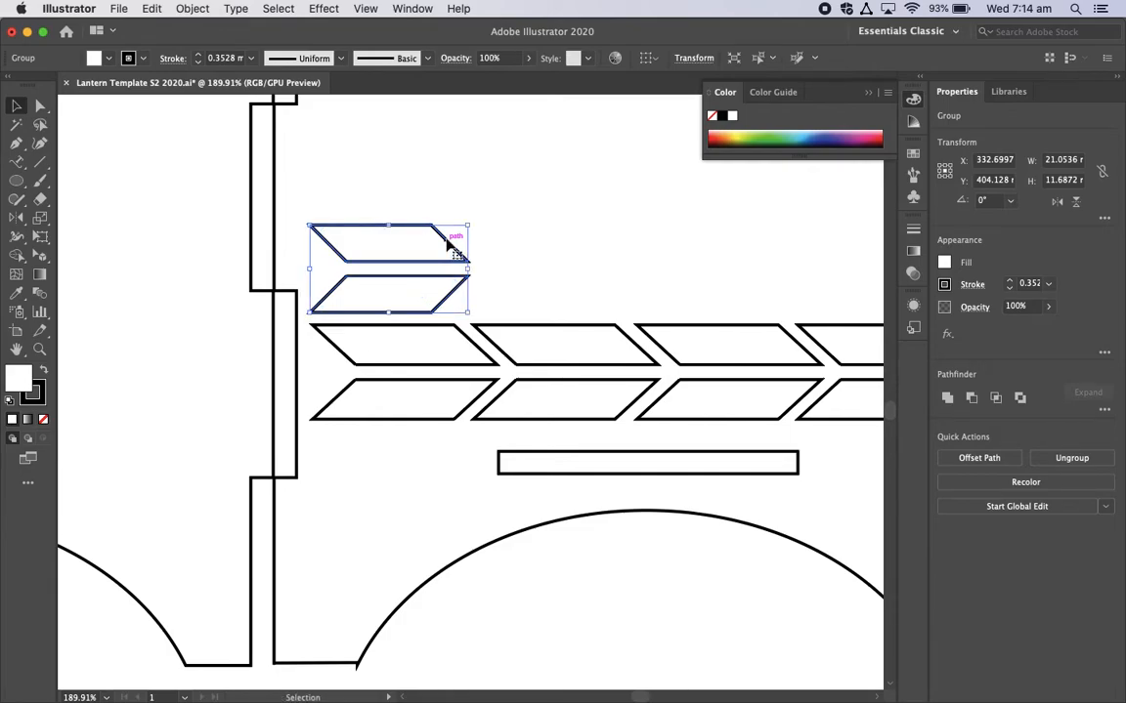
key("Right")
key("Right")
key("Right")
key("Right")
key("Right")
key("Right")
key("Right")
key("Right")
key("Right")
key("Right")
key("Right")
key("Right")
key("Right")
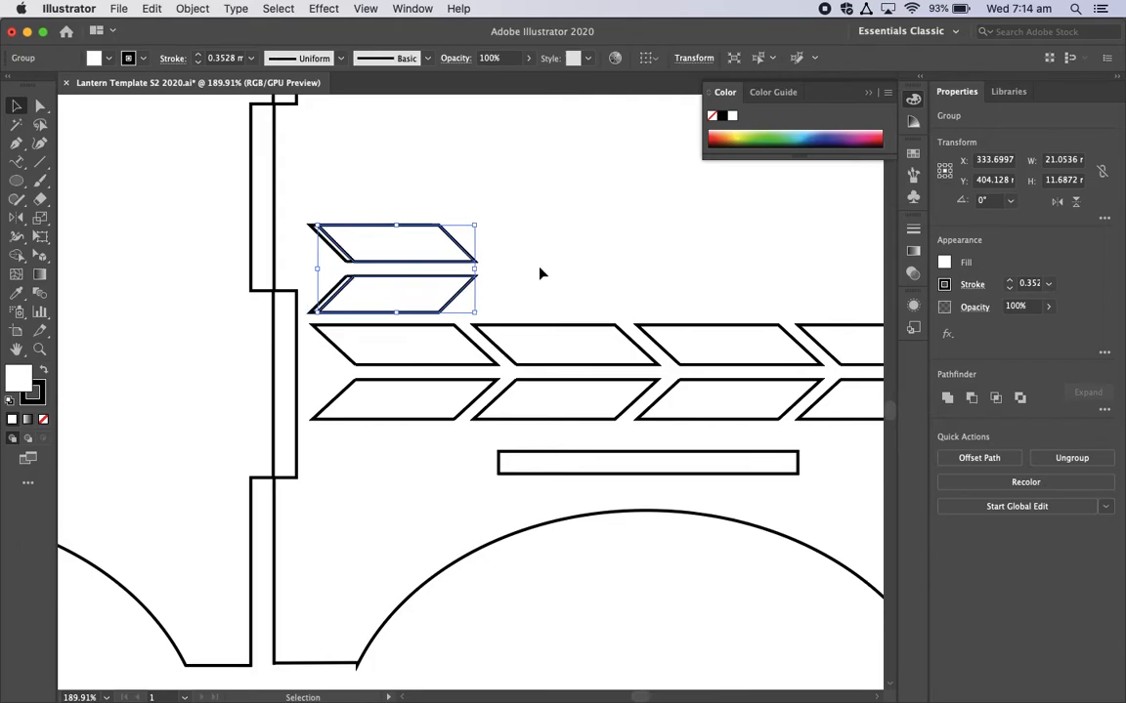
key("Right")
key("Right")
key("Right")
key("Right")
key("Right")
key("Right")
key("Right")
key("Right")
key("Right")
key("Right")
key("Right")
key("Right")
key("Right")
key("Right")
key("Right")
key("Right")
key("Right")
key("Right")
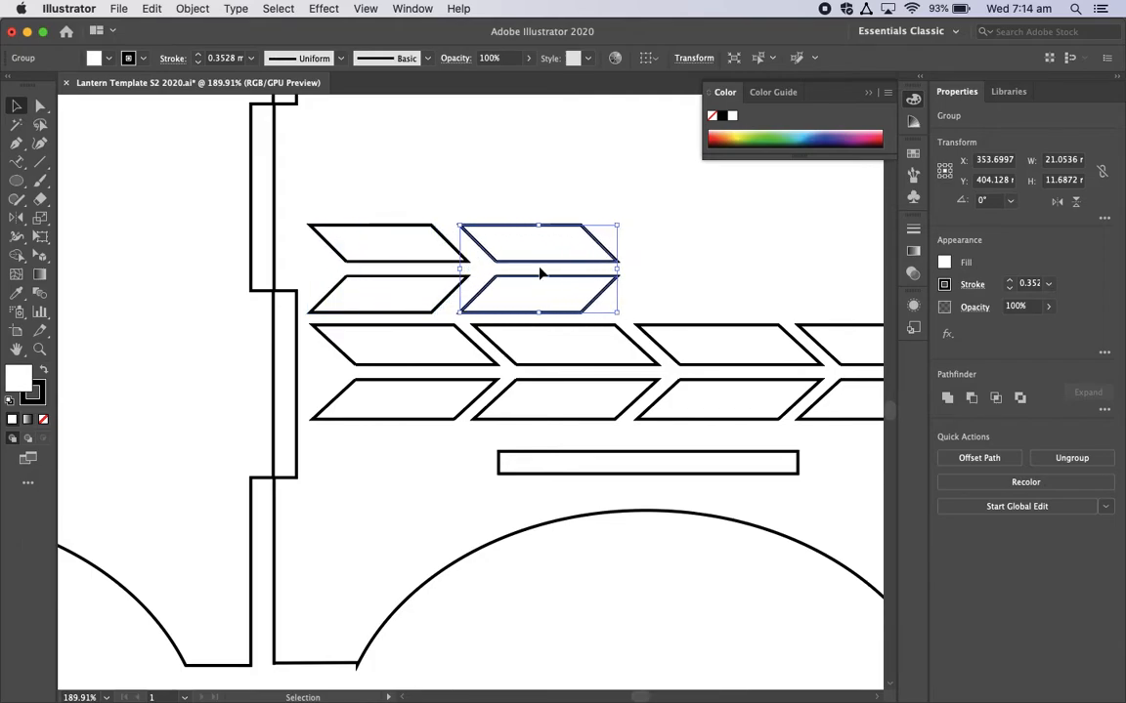
left_click(538, 186)
scroll(538, 186, "down", 5)
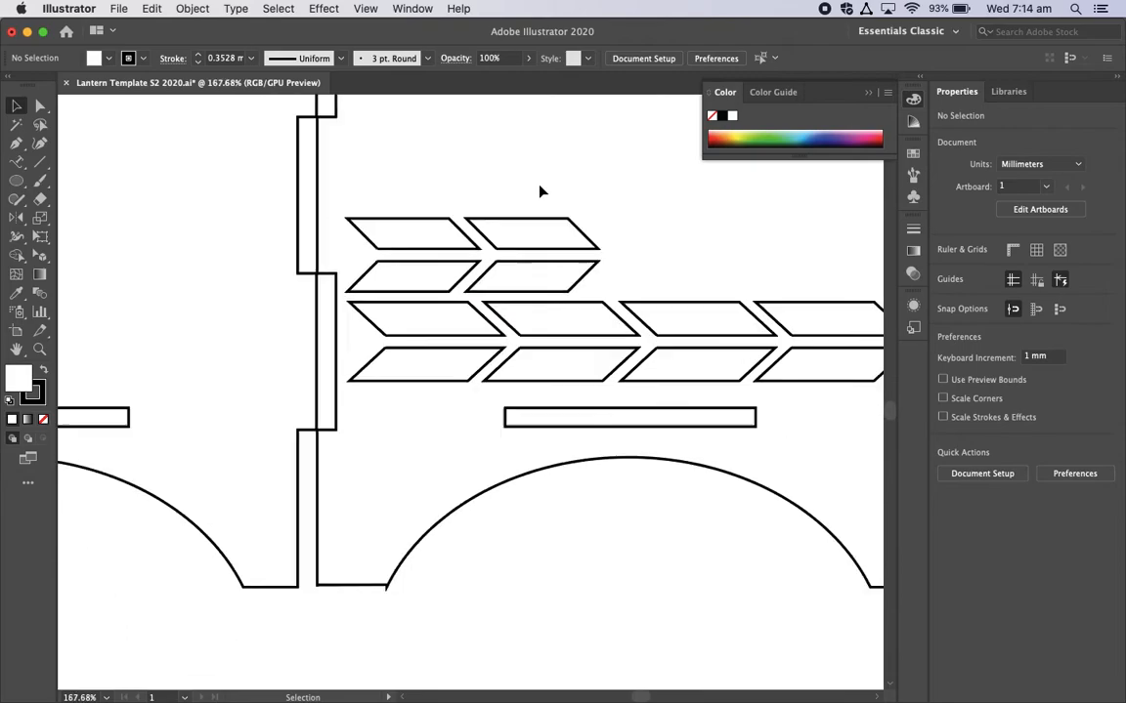
Step: Group the two new arrows and place them diagonally in the upper-right corner of the repetition-of-shape panel
scroll(548, 205, "down", 3)
scroll(549, 204, "up", 4)
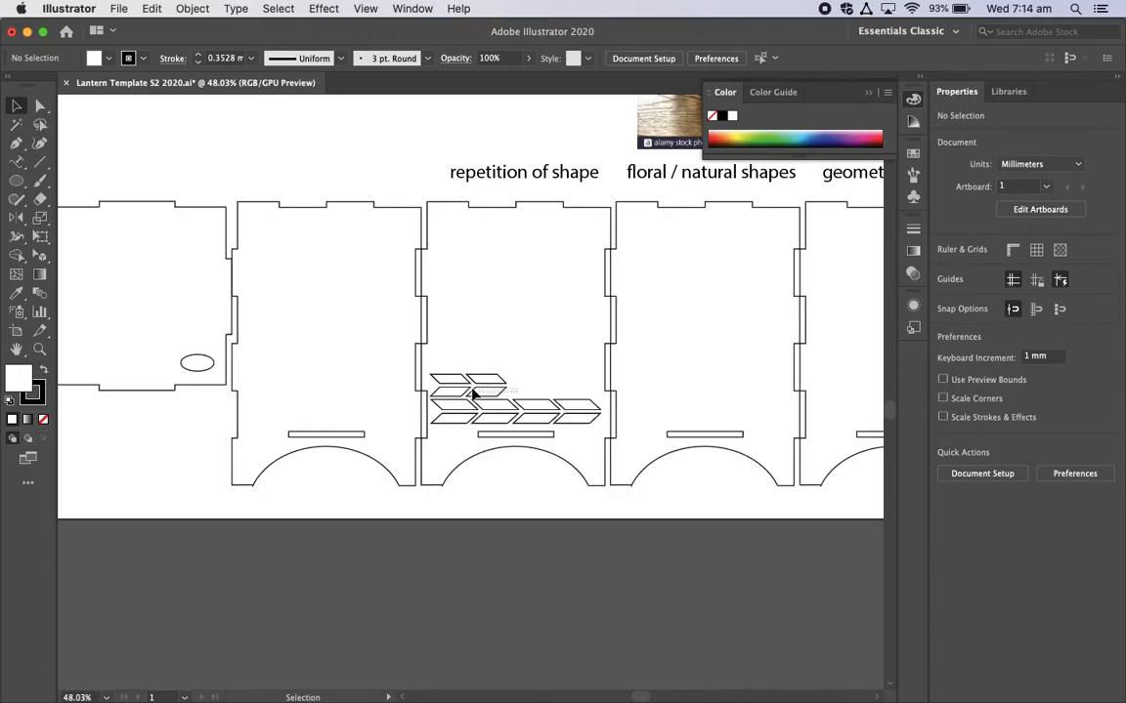
left_click(448, 367)
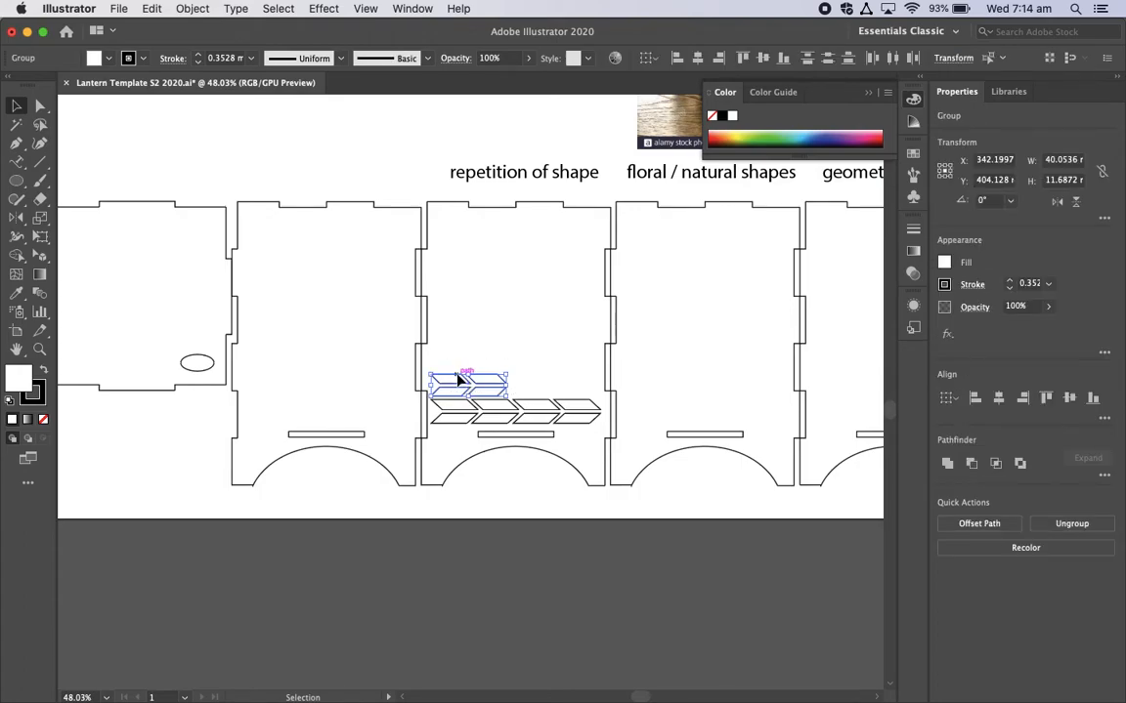
right_click(458, 380)
left_click(521, 501)
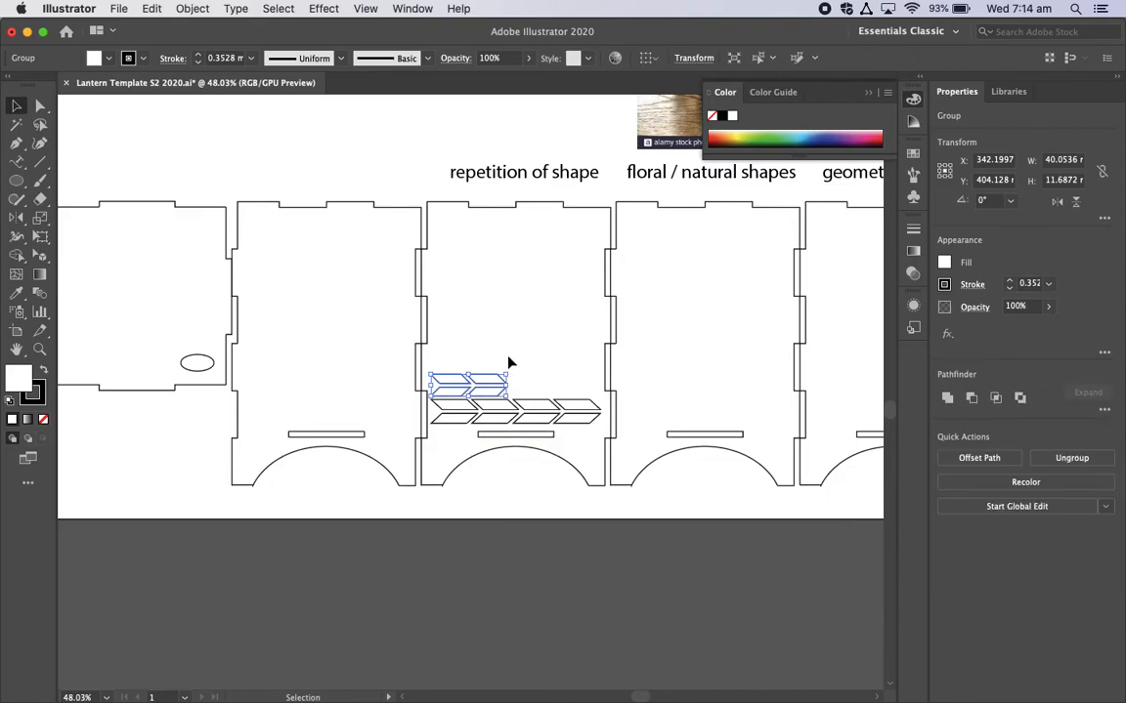
left_click_drag(513, 369, 593, 232)
left_click(502, 195)
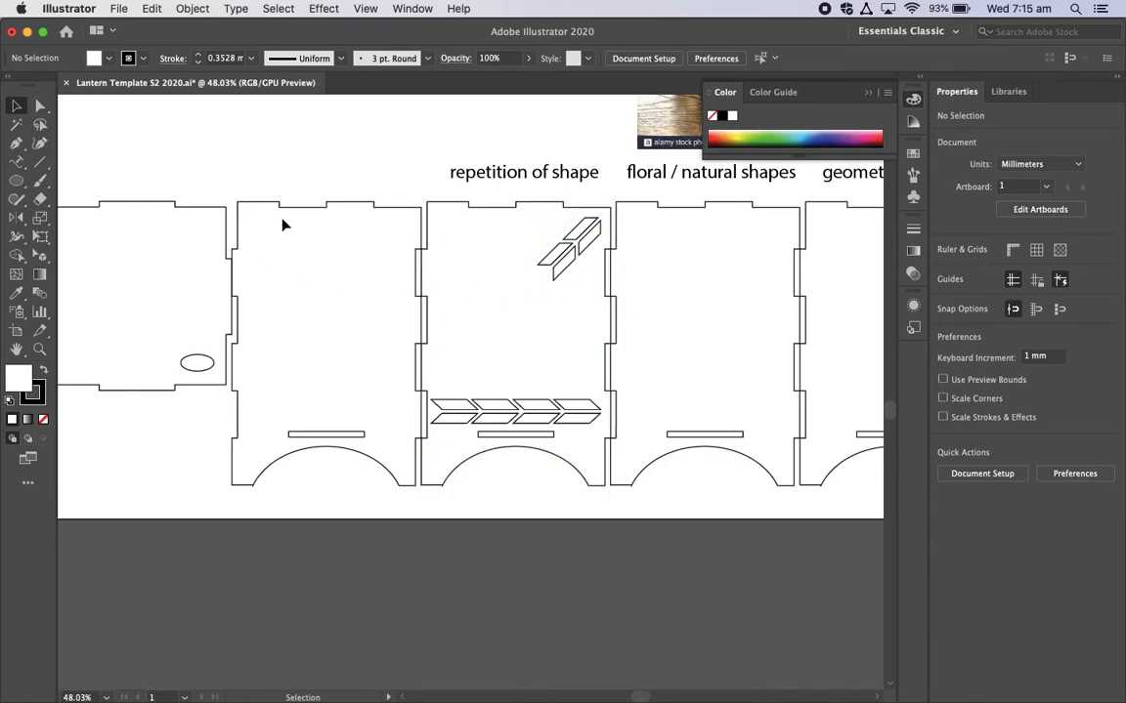
Step: Duplicate the "repetition of shape" label and place the copy above the blank panel to its left
left_click(527, 182)
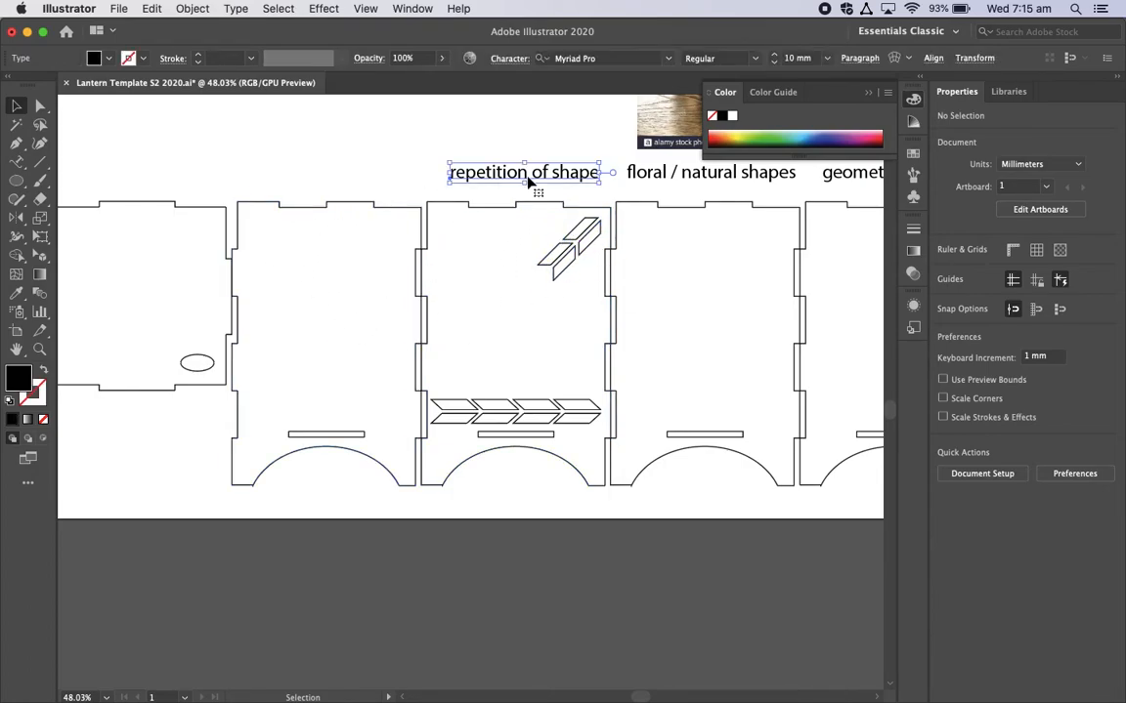
key("super+c")
key("super+v")
left_click_drag(449, 401, 316, 181)
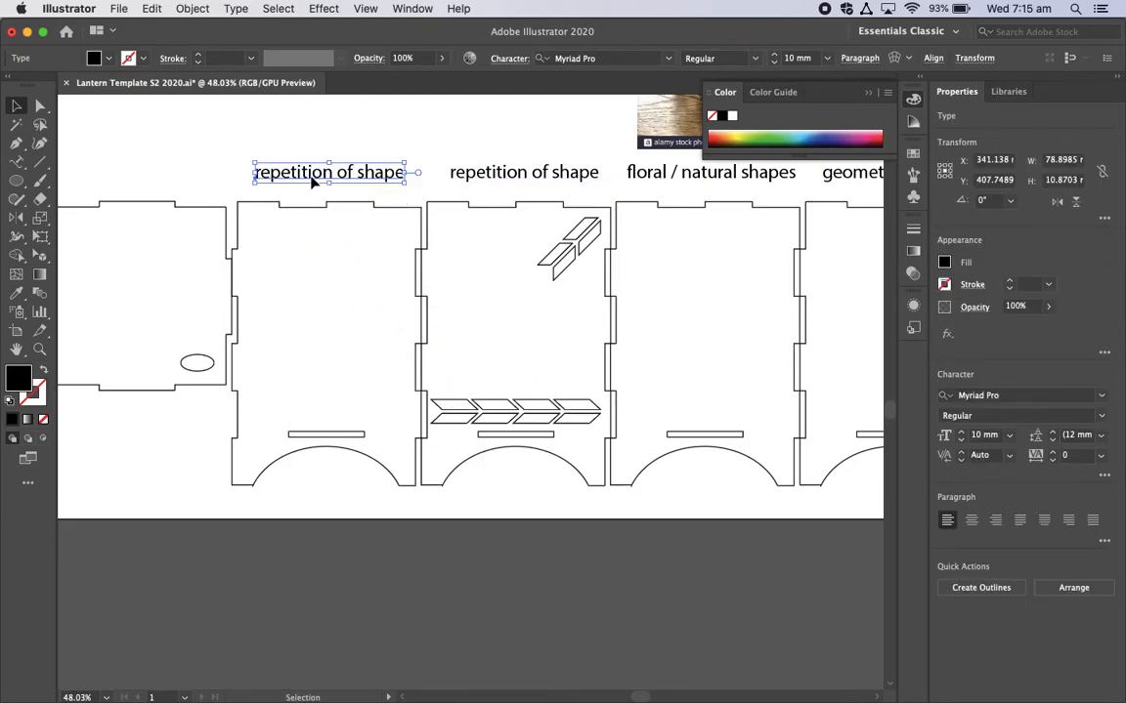
left_click(321, 306)
Step: Draw a many-sided polygon about 67 mm wide over the blank panel's upper-left corner, with no fill and a black stroke
left_click(17, 184)
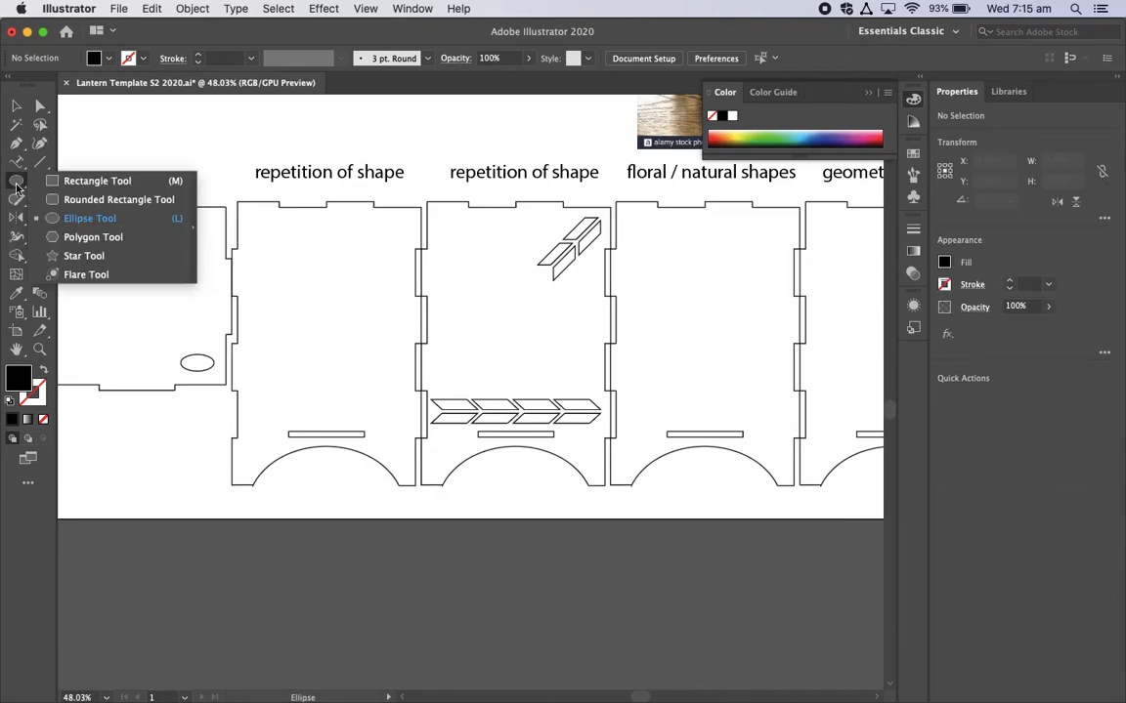
left_click(100, 240)
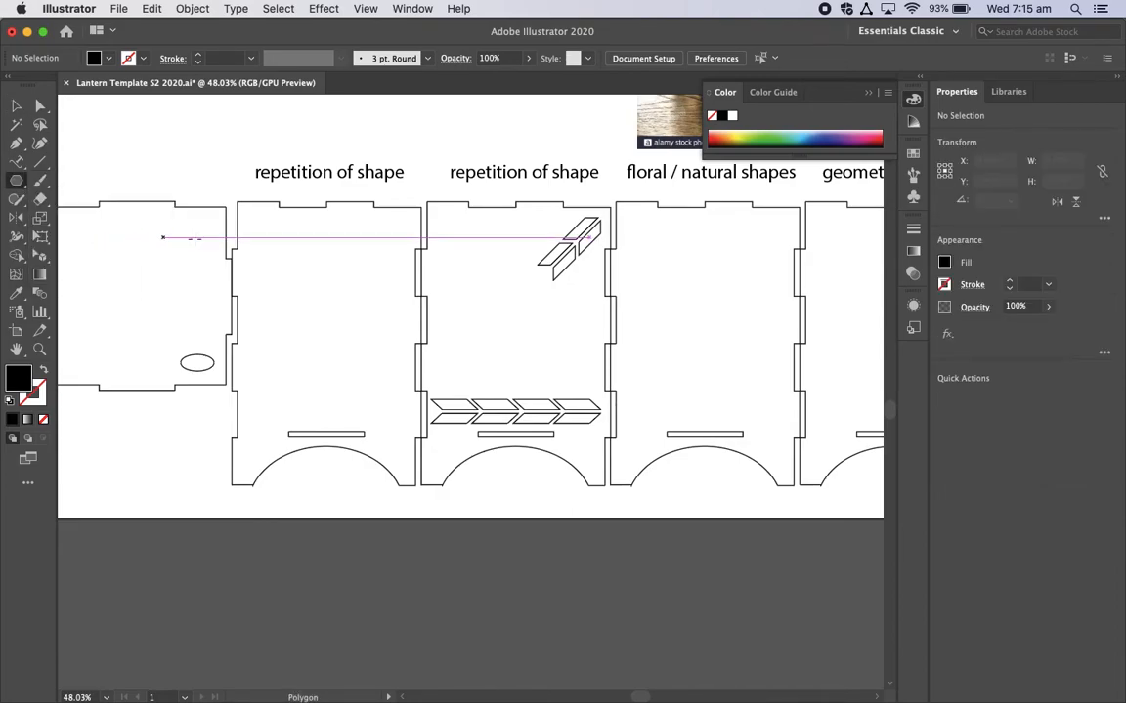
left_click_drag(258, 236, 284, 293)
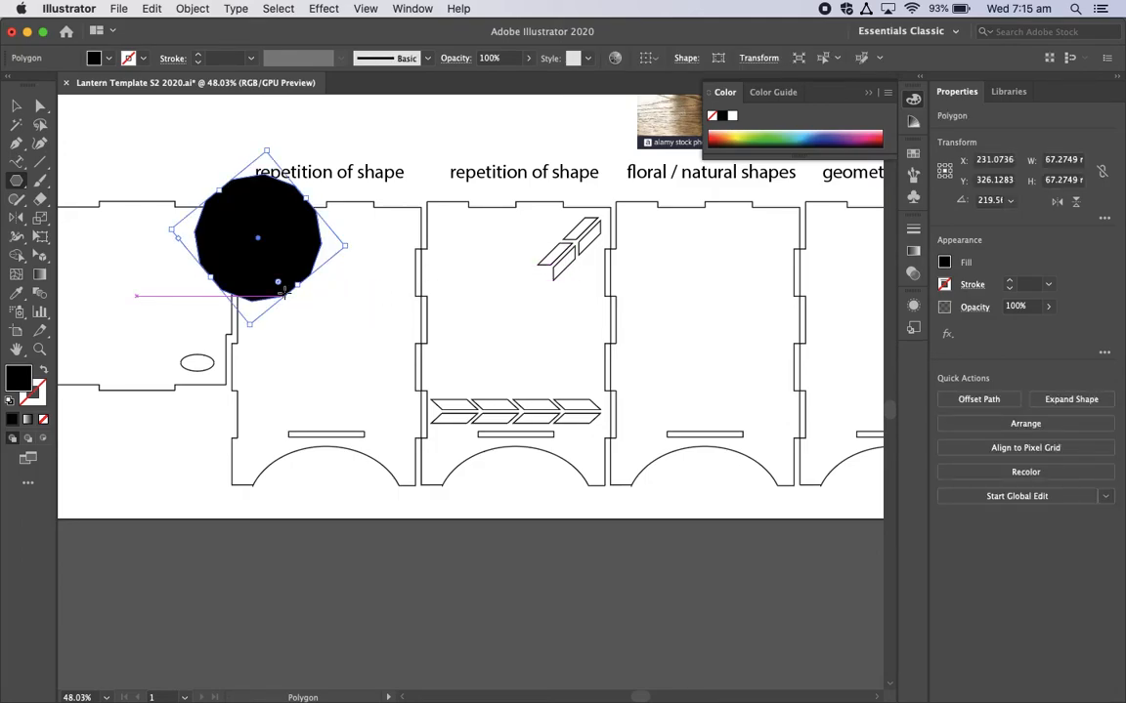
left_click(43, 420)
left_click(10, 404)
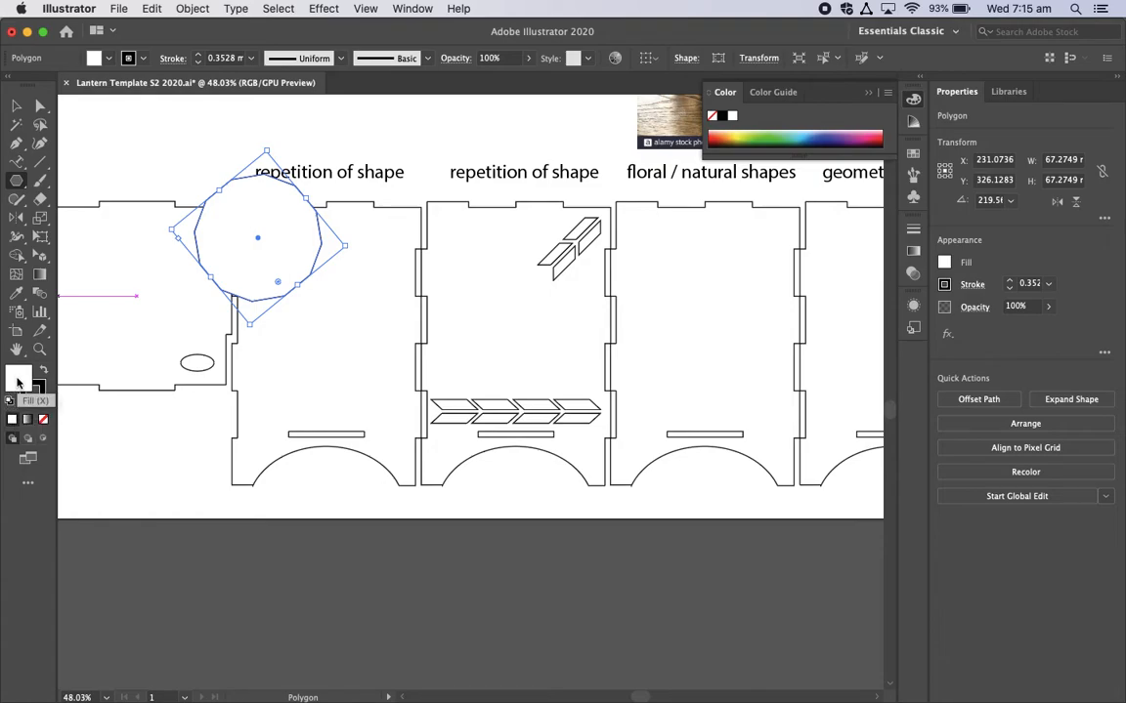
left_click(43, 420)
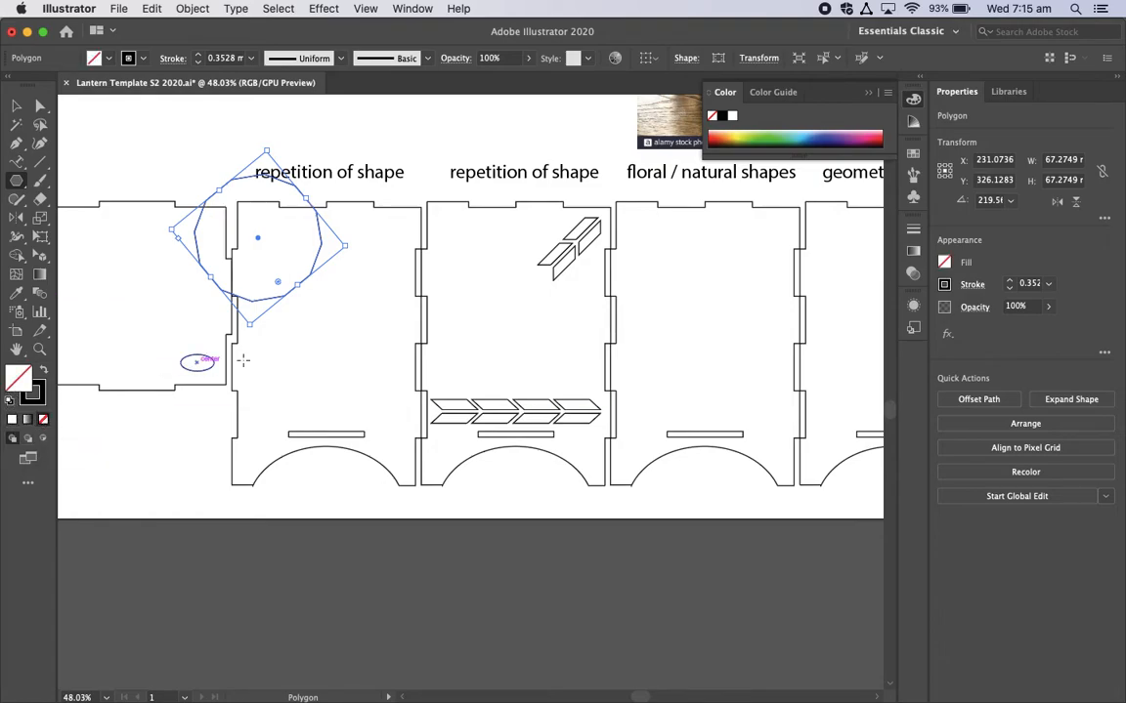
Step: Delete the many-sided polygon from the blank panel
left_click(303, 368)
left_click(524, 399)
key("Delete")
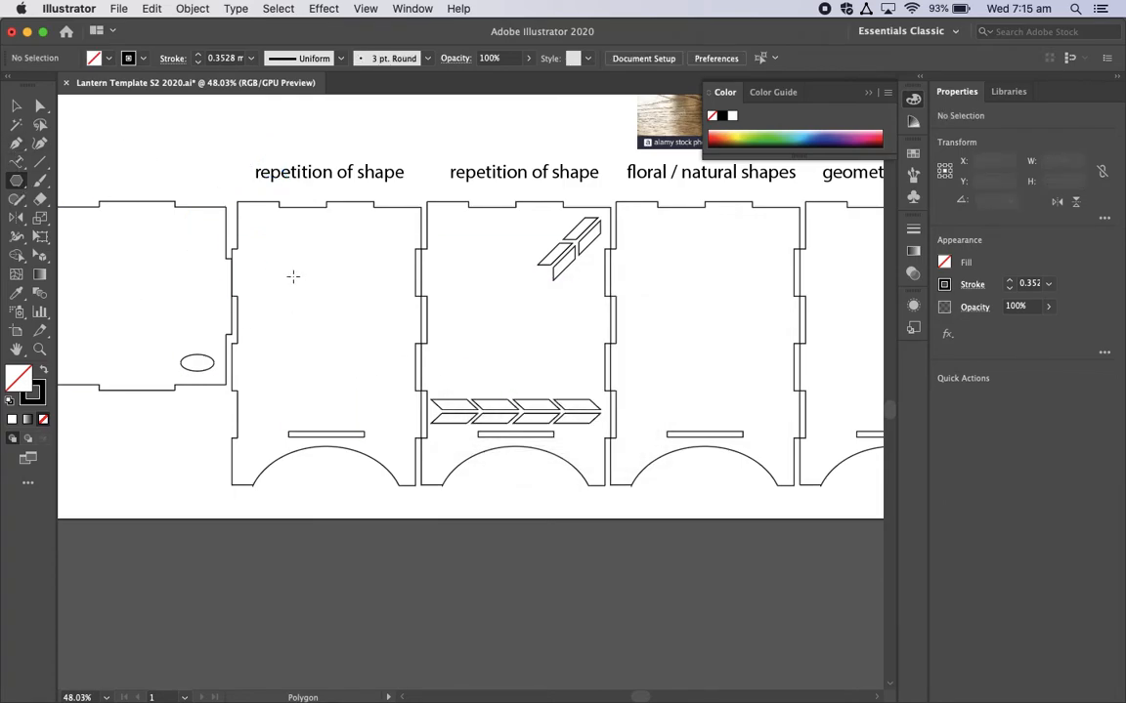
Step: Create a six-sided polygon with a 33.7895 mm radius inside the blank panel
left_click(305, 309)
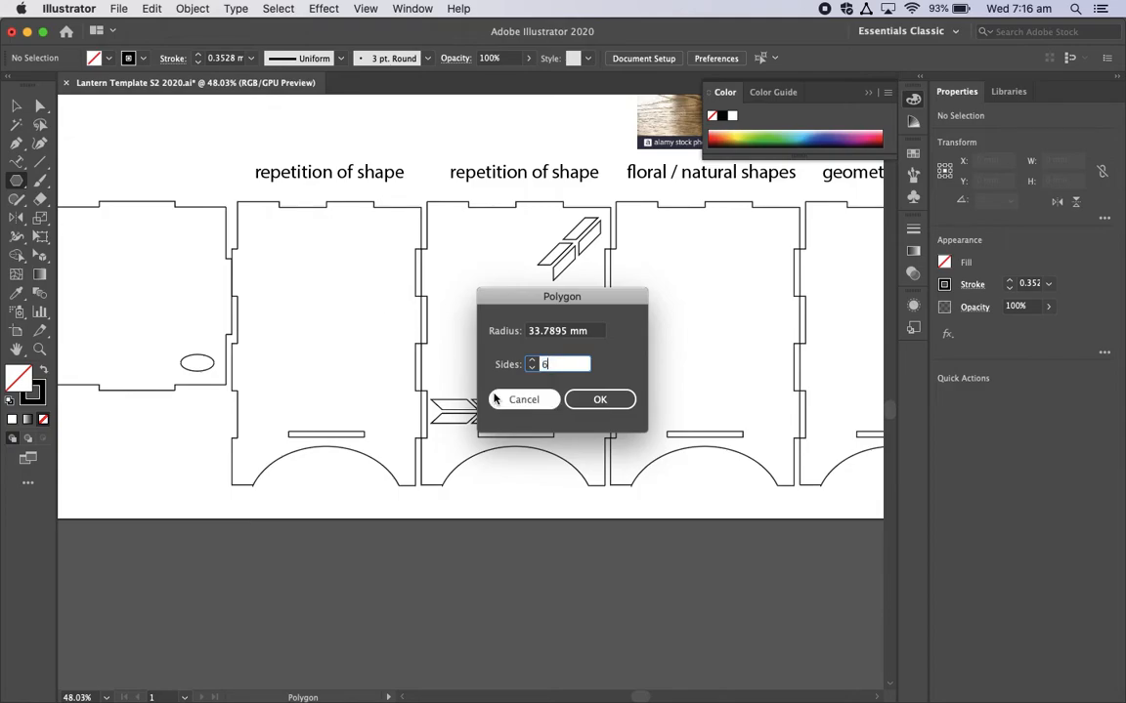
left_click(600, 400)
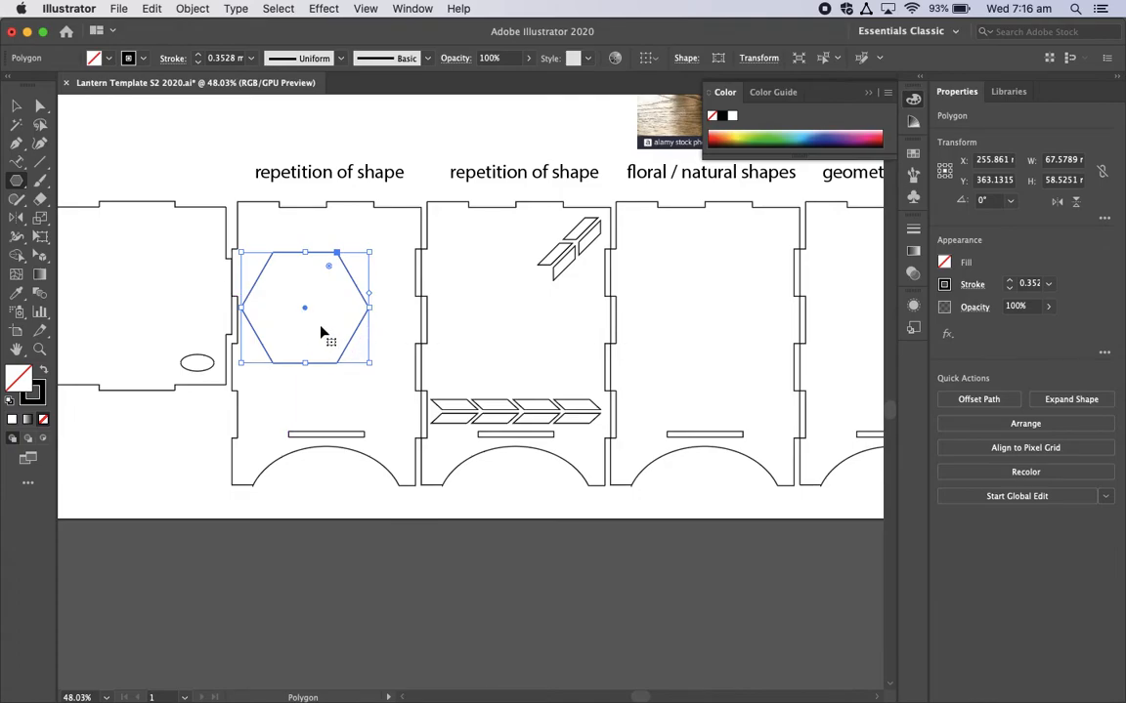
Step: Scale the hexagon proportionally to about 19 mm by 16.5 mm and move it into the panel's upper-left corner
left_click_drag(371, 365, 285, 278)
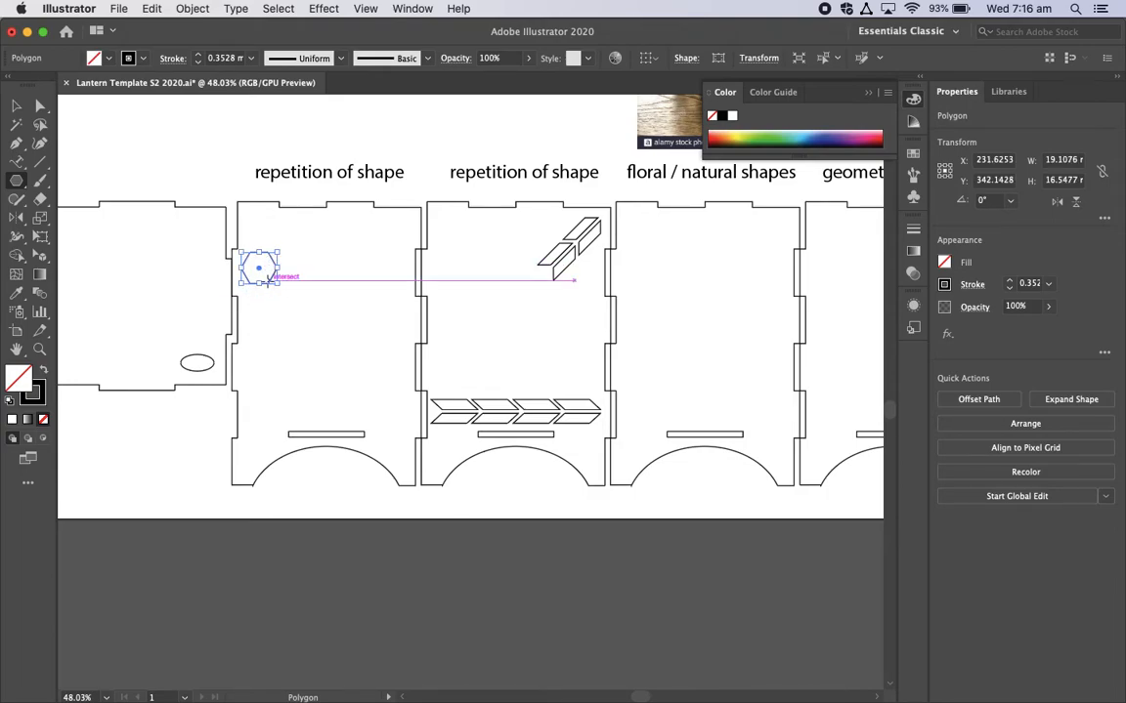
key("v")
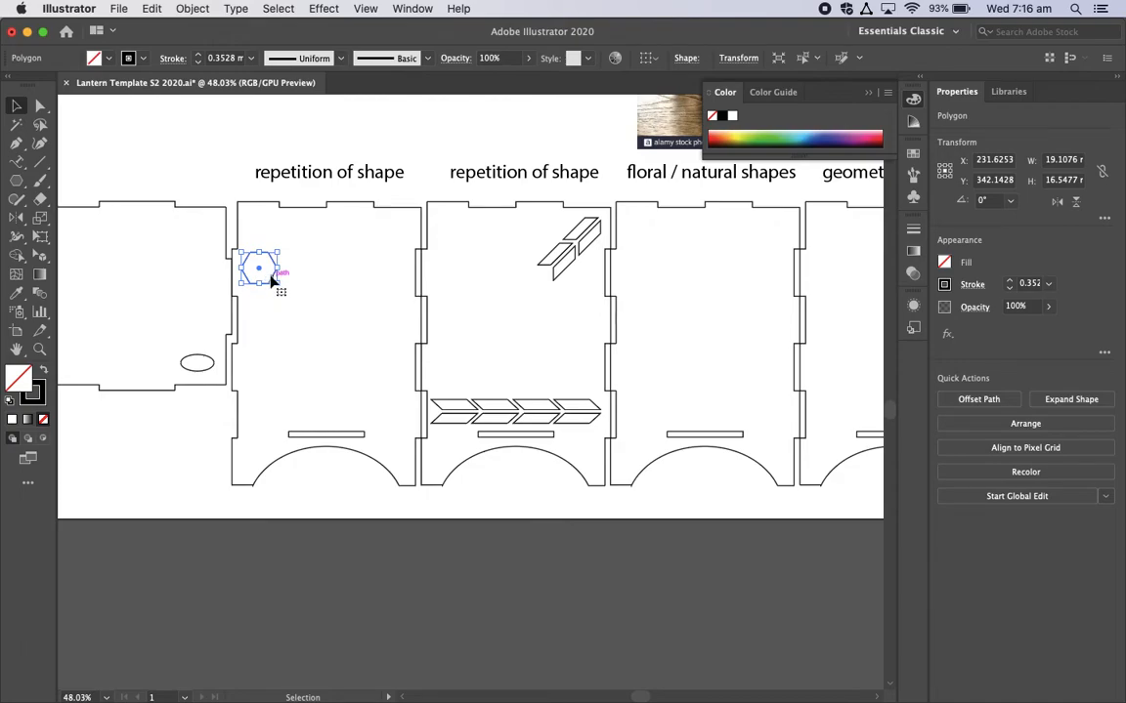
left_click_drag(276, 282, 278, 247)
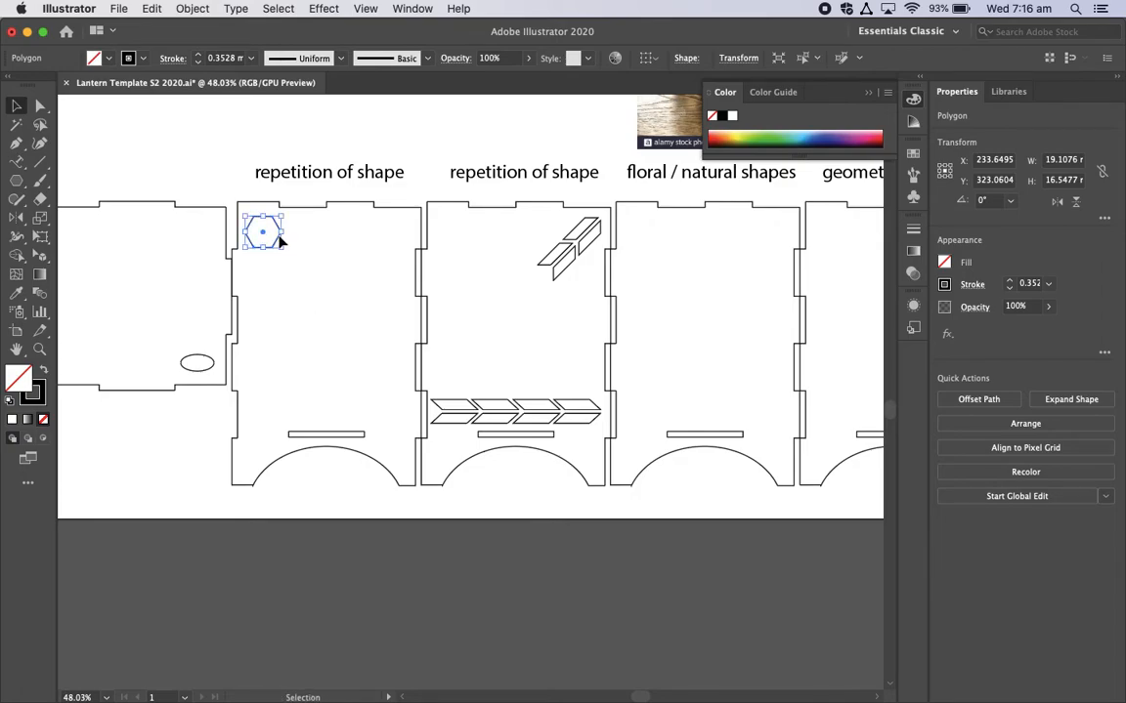
Step: Duplicate the hexagon and offset the copy 17 mm right and 9 mm down to start a honeycomb pattern
left_click_drag(262, 248, 290, 252)
key("Right")
key("Right")
key("Right")
key("Right")
key("Right")
key("Right")
key("Right")
key("Down")
key("Down")
key("Down")
key("Left")
key("Down")
key("Down")
key("Down")
key("Down")
key("Down")
key("Down")
key("Down")
key("Down")
key("Down")
key("Left")
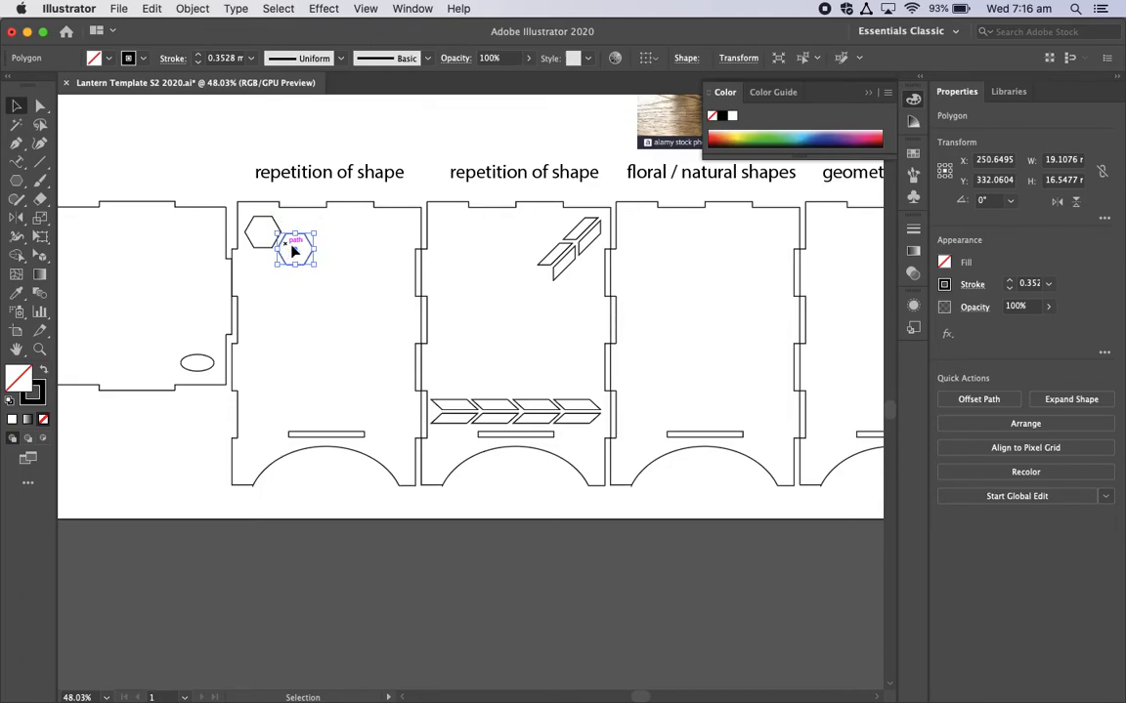
left_click(327, 255)
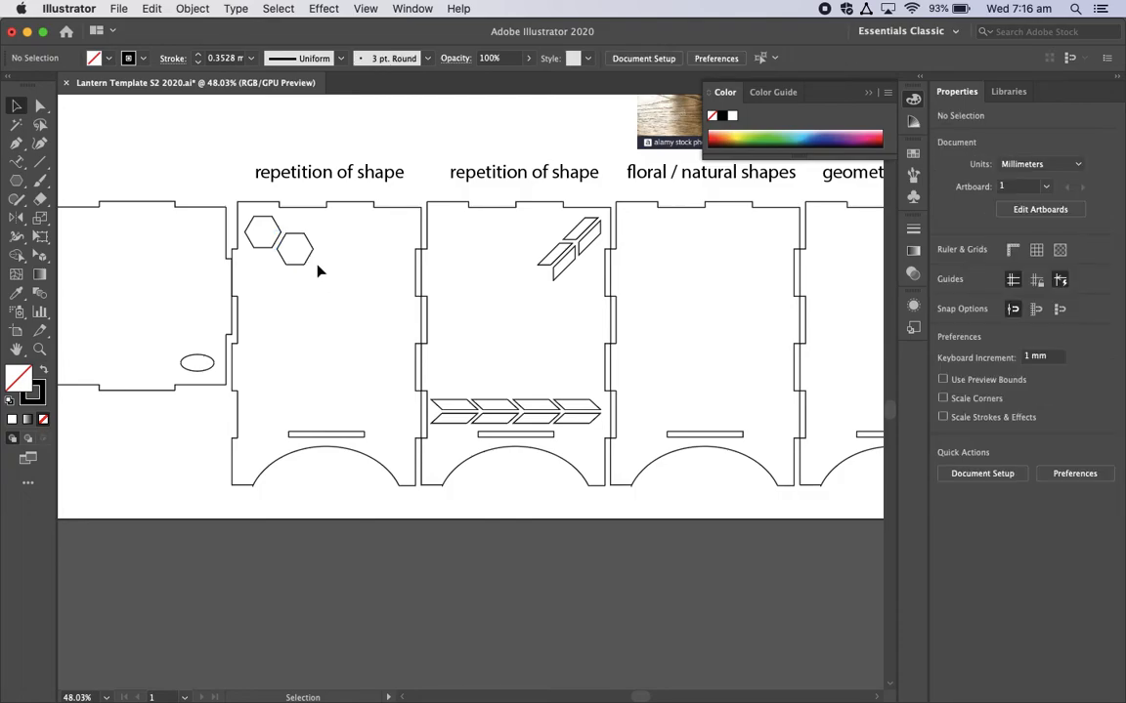
Step: Move the second hexagon down 1 mm to adjust its spacing from the first
scroll(317, 271, "up", 5)
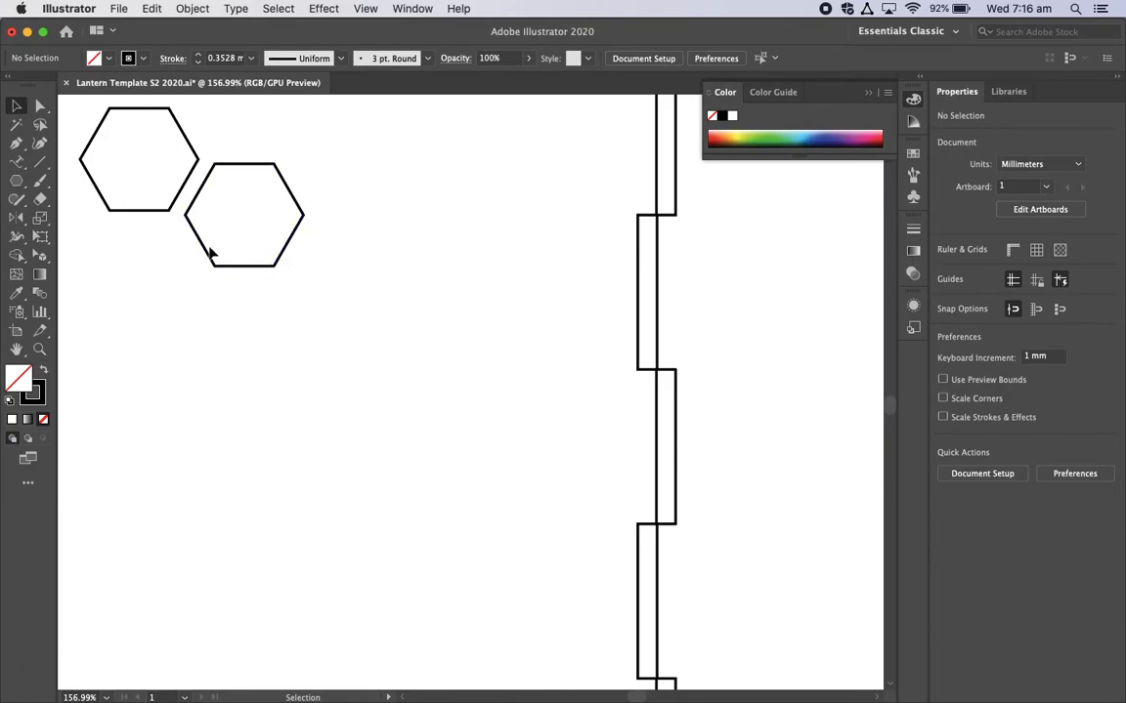
scroll(210, 254, "up", 2)
scroll(210, 254, "up", 3)
scroll(210, 254, "left", 3)
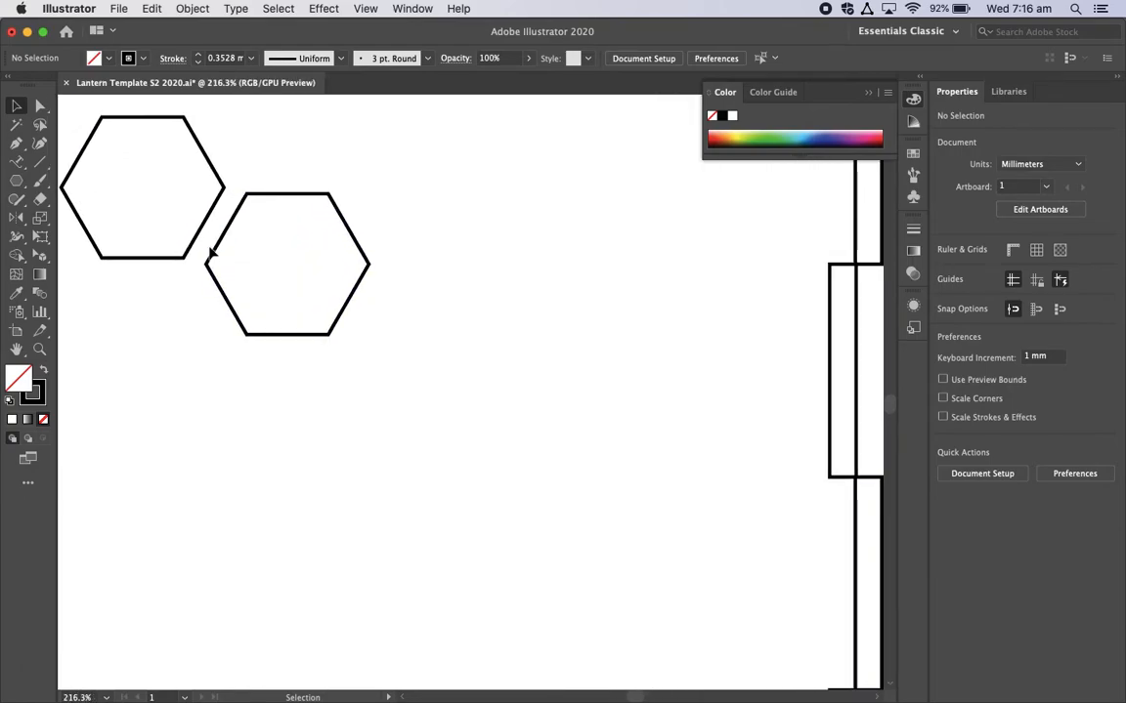
left_click(262, 295)
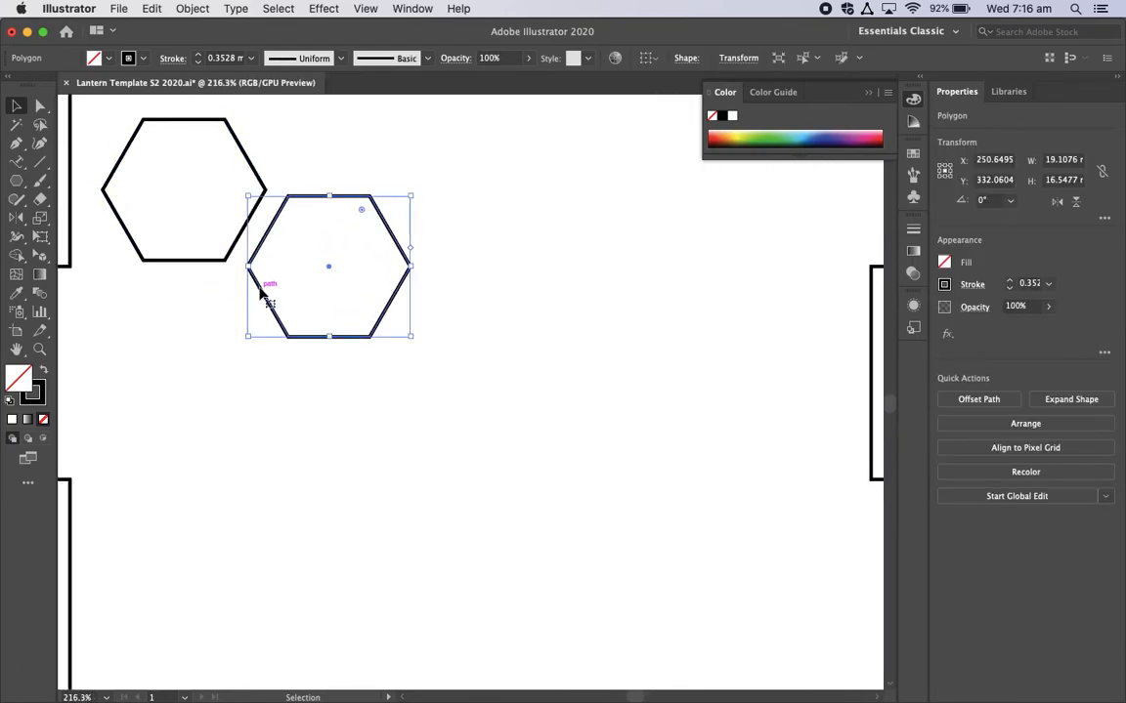
key("Down")
key("Down")
left_click(563, 269)
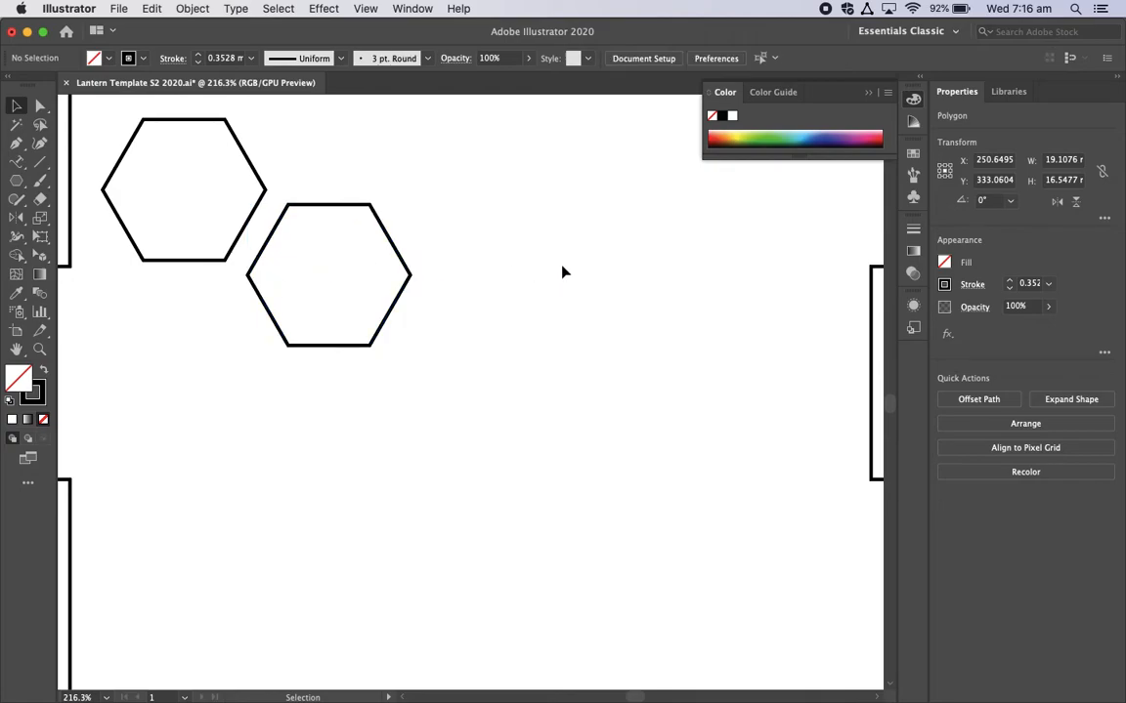
left_click(353, 207)
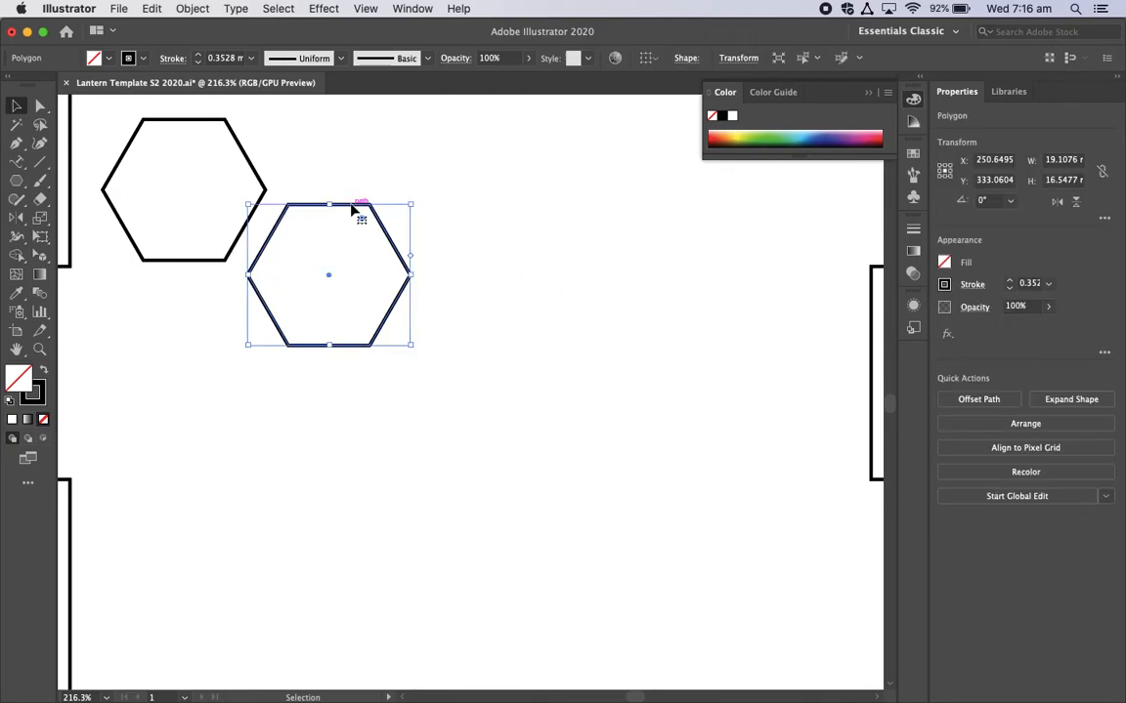
Step: Duplicate the second hexagon and move the copy 17 mm left and 10 mm down, directly below the first hexagon
key("super")
key("super+c")
key("super+f")
key("Down")
key("Left")
key("Left")
key("Left")
key("Left")
key("Left")
key("Left")
key("Left")
key("Left")
key("Left")
key("Left")
key("Left")
key("Left")
key("Left")
key("Left")
key("Left")
key("Left")
key("Left")
key("Left")
key("Left")
key("Down")
key("Down")
key("Down")
key("Down")
key("Down")
key("Down")
key("Down")
key("Down")
key("Down")
key("Down")
key("Down")
key("Down")
key("Down")
key("Down")
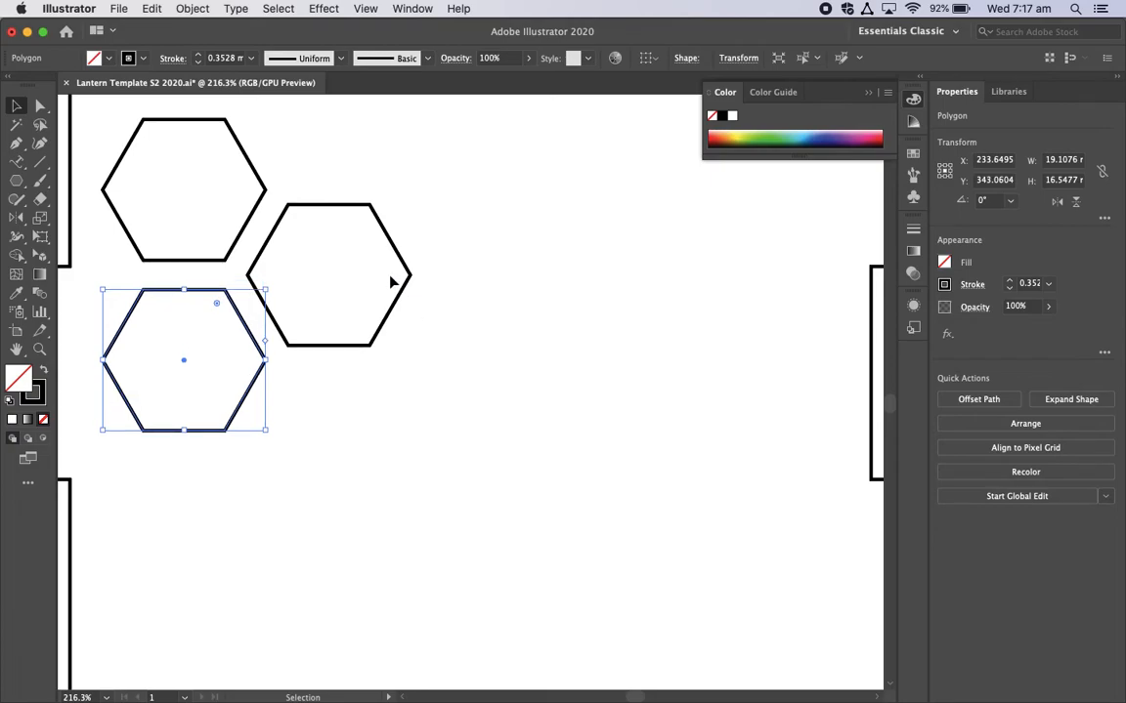
scroll(495, 466, "left", 4)
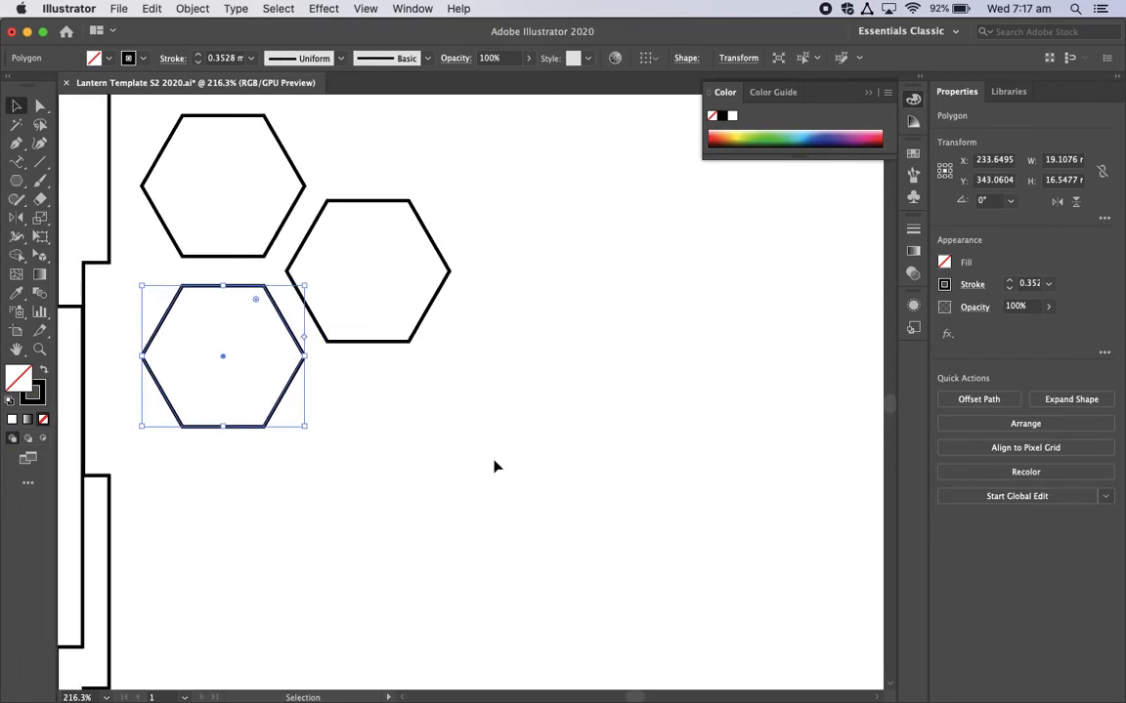
Step: Group the three hexagons in the panel's upper-left corner
scroll(495, 467, "down", 5)
scroll(494, 467, "up", 1)
scroll(494, 467, "up", 1)
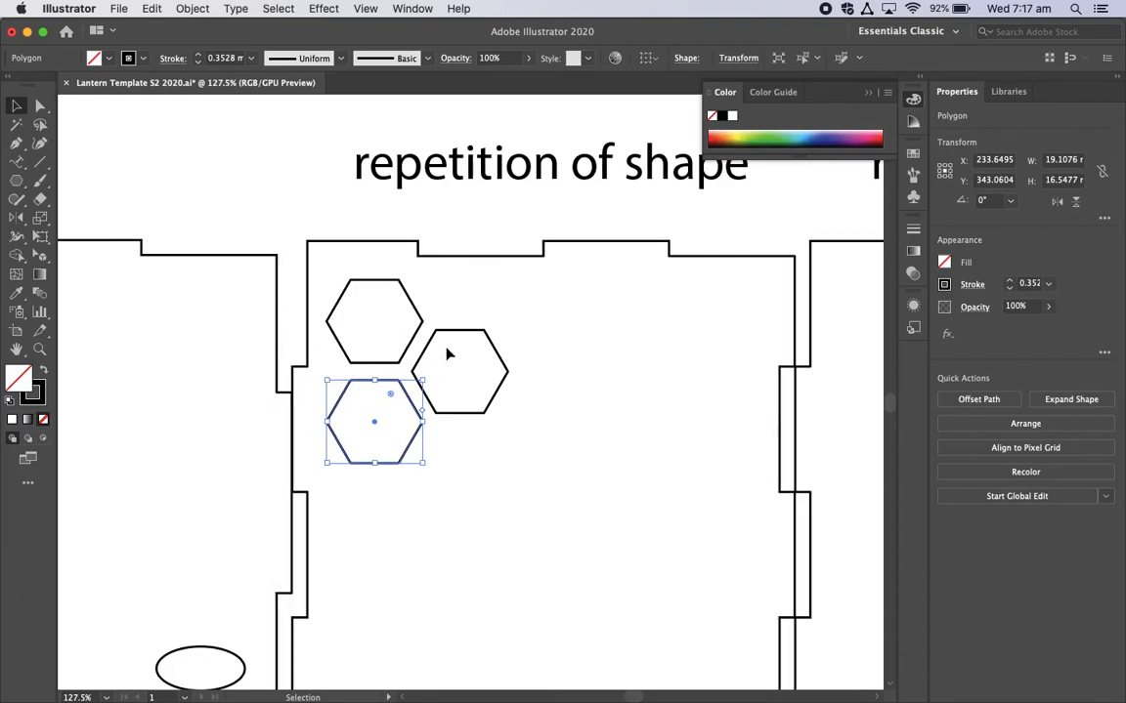
left_click(544, 428)
left_click_drag(500, 467, 364, 314)
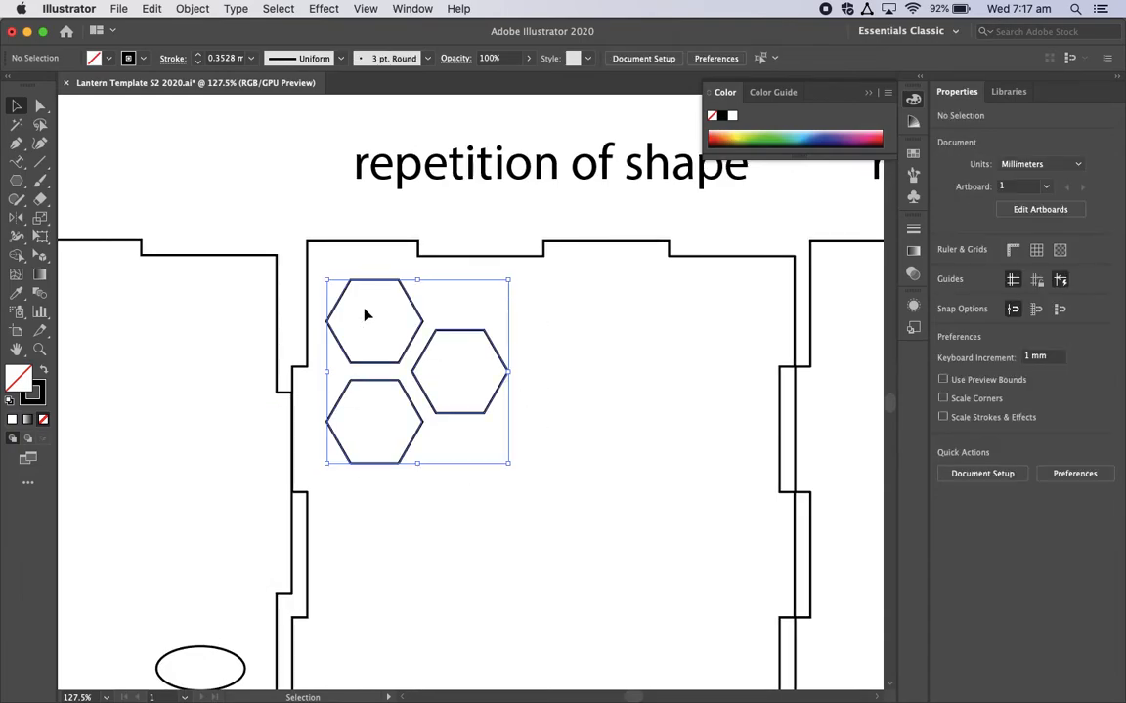
right_click(423, 393)
left_click(472, 492)
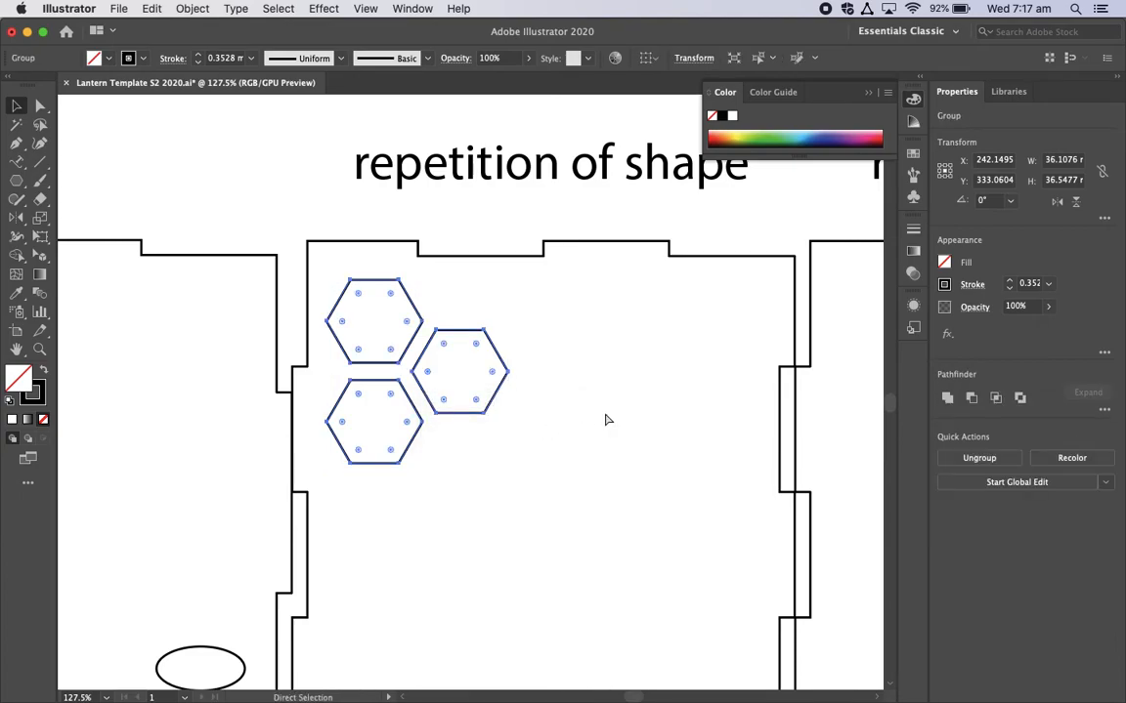
Step: Duplicate the three-hexagon group and place the copy about 18 mm right and 30 mm down to continue the honeycomb
key("super+v")
left_click_drag(527, 436, 547, 536)
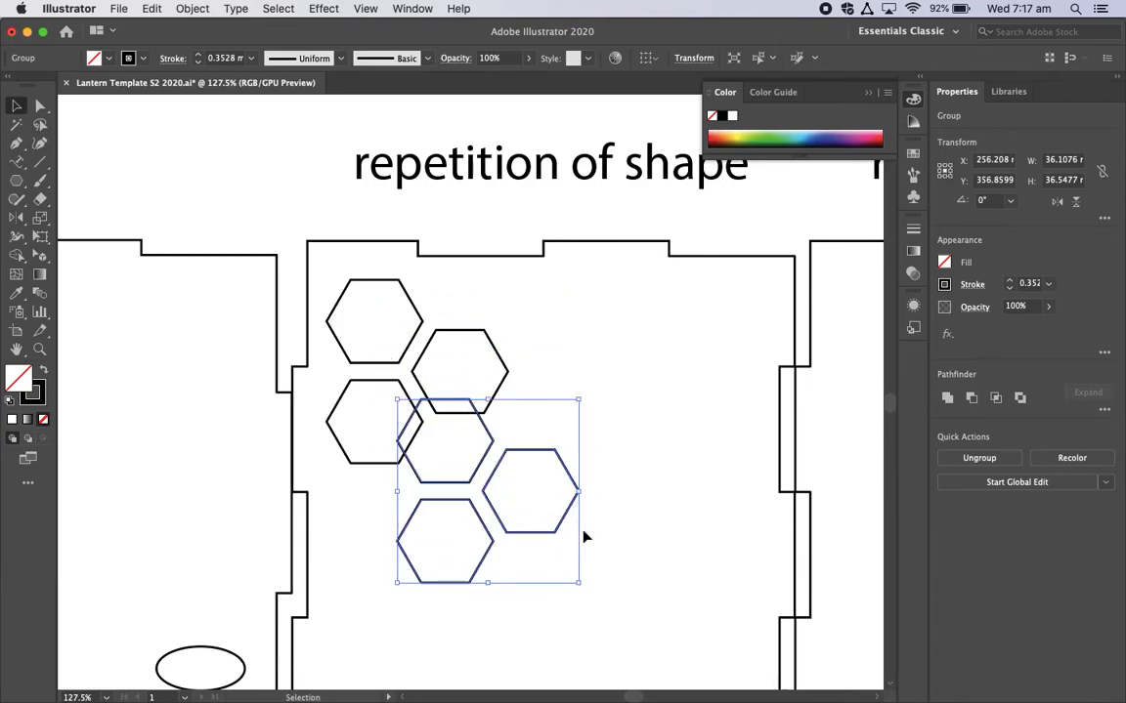
key("Down")
key("Down")
key("Down")
key("Down")
key("Down")
key("Right")
key("Right")
key("Right")
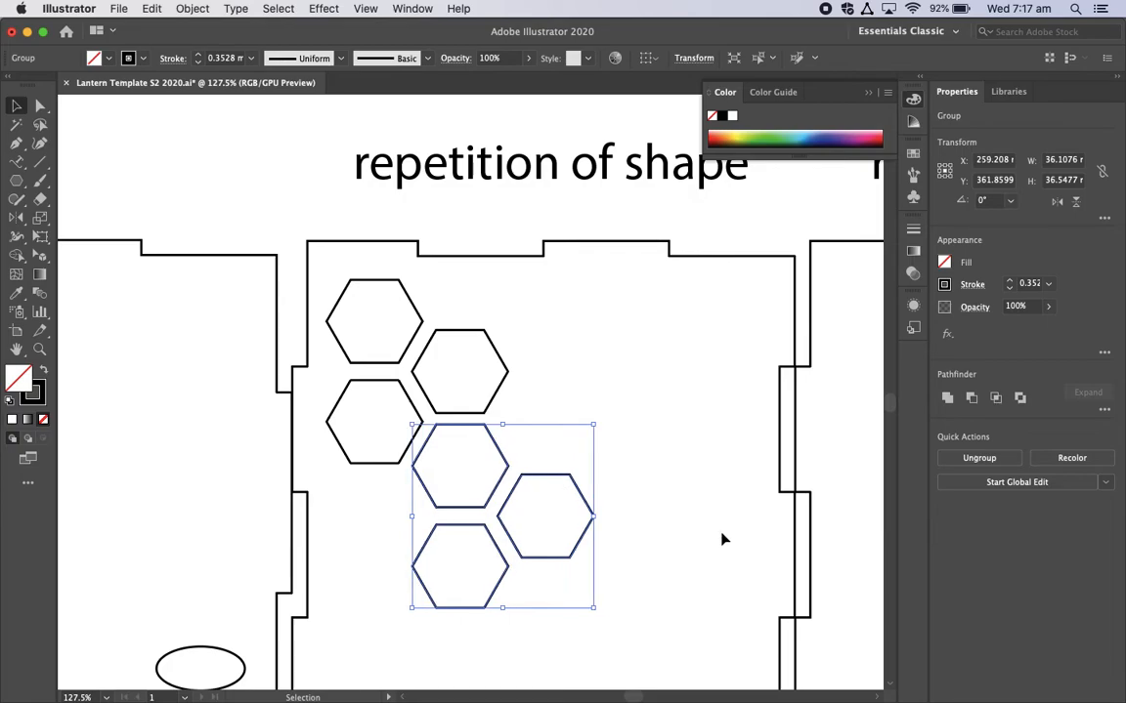
key("Down")
key("Right")
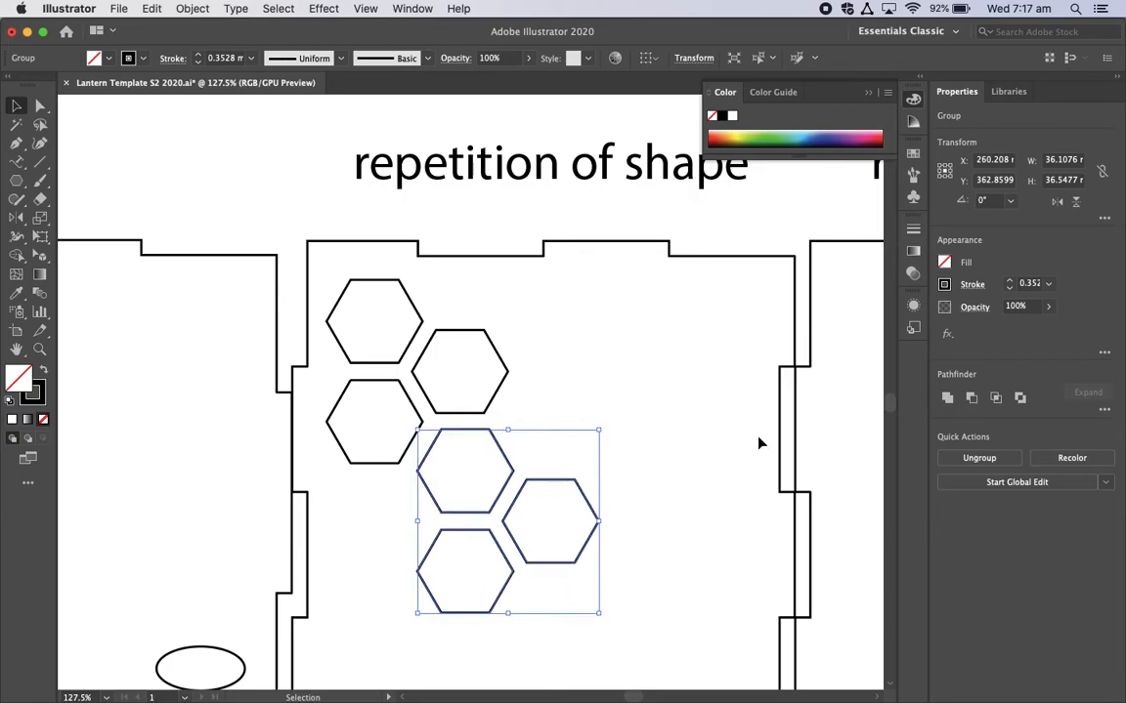
left_click(691, 407)
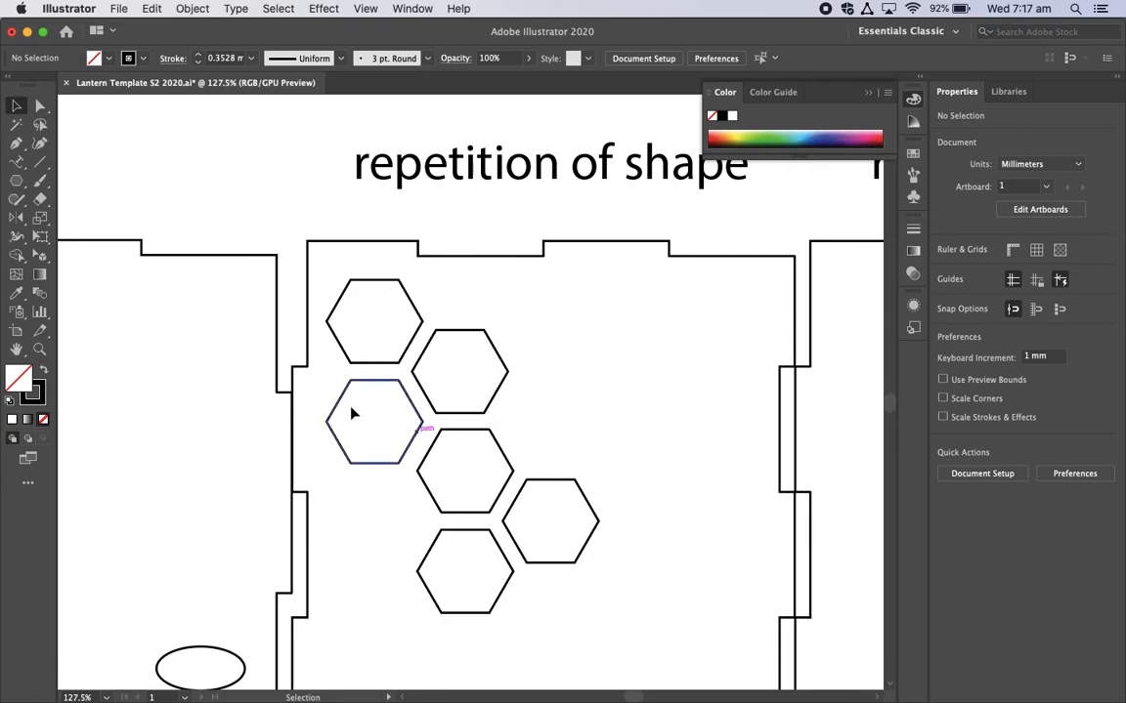
Step: Select both three-hexagon groups without the panel outline and group them together
scroll(510, 395, "down", 5)
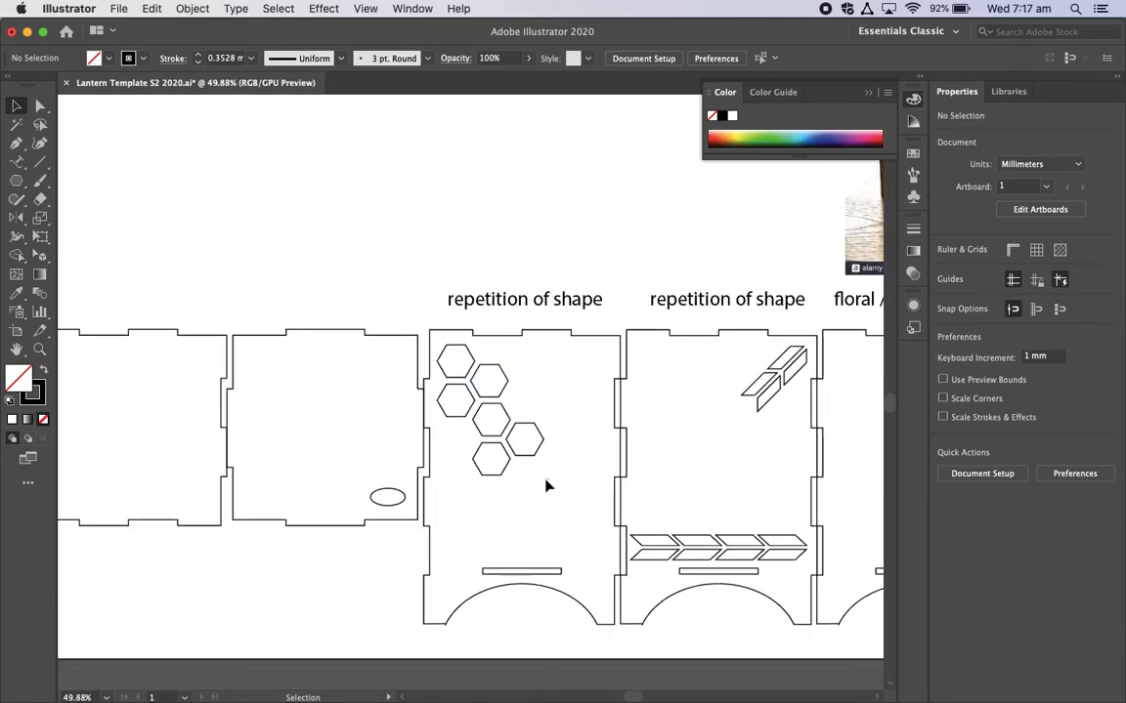
left_click(470, 371)
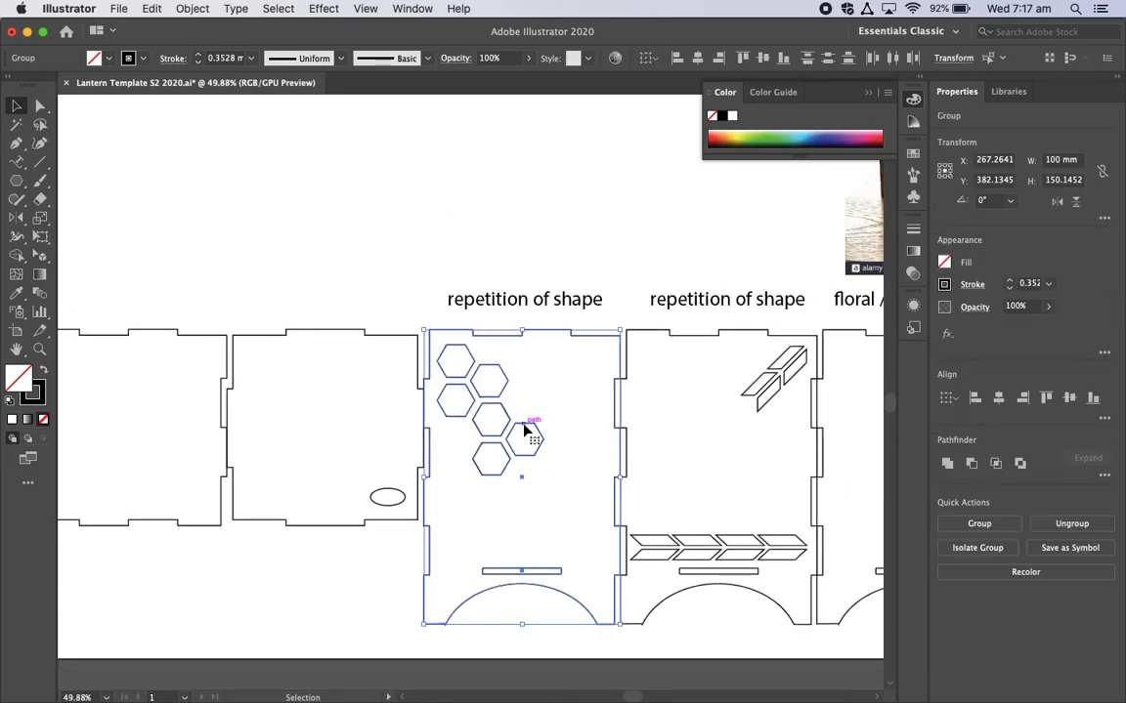
left_click(442, 254)
left_click(515, 337)
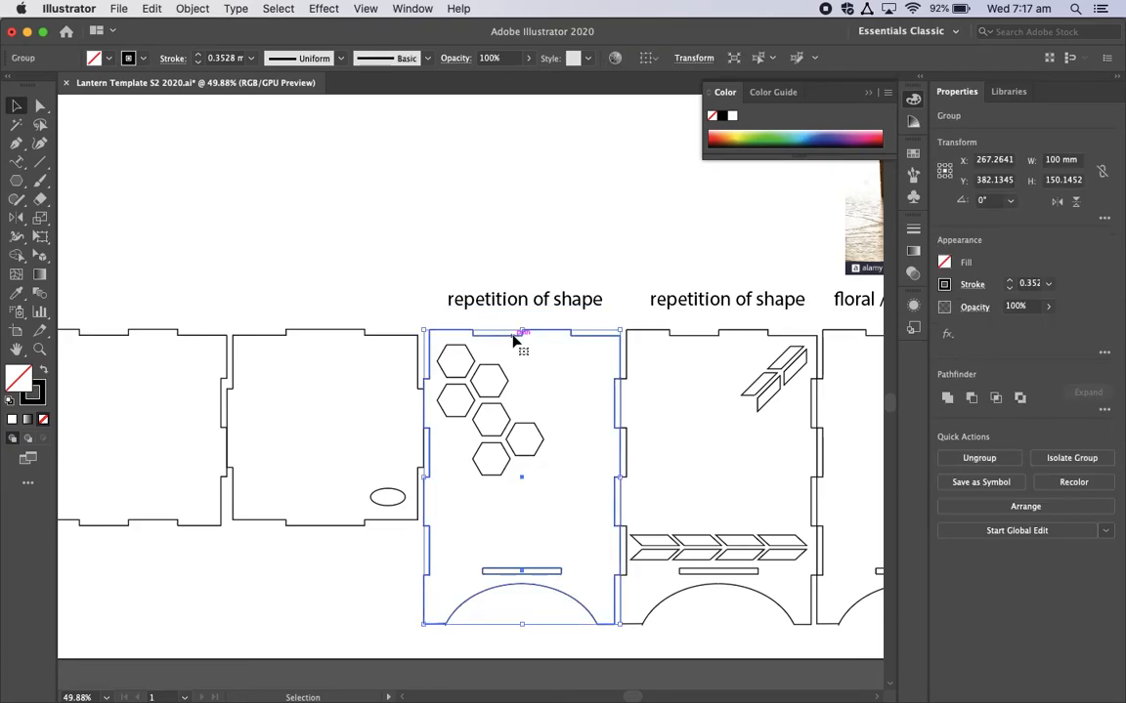
left_click(443, 219)
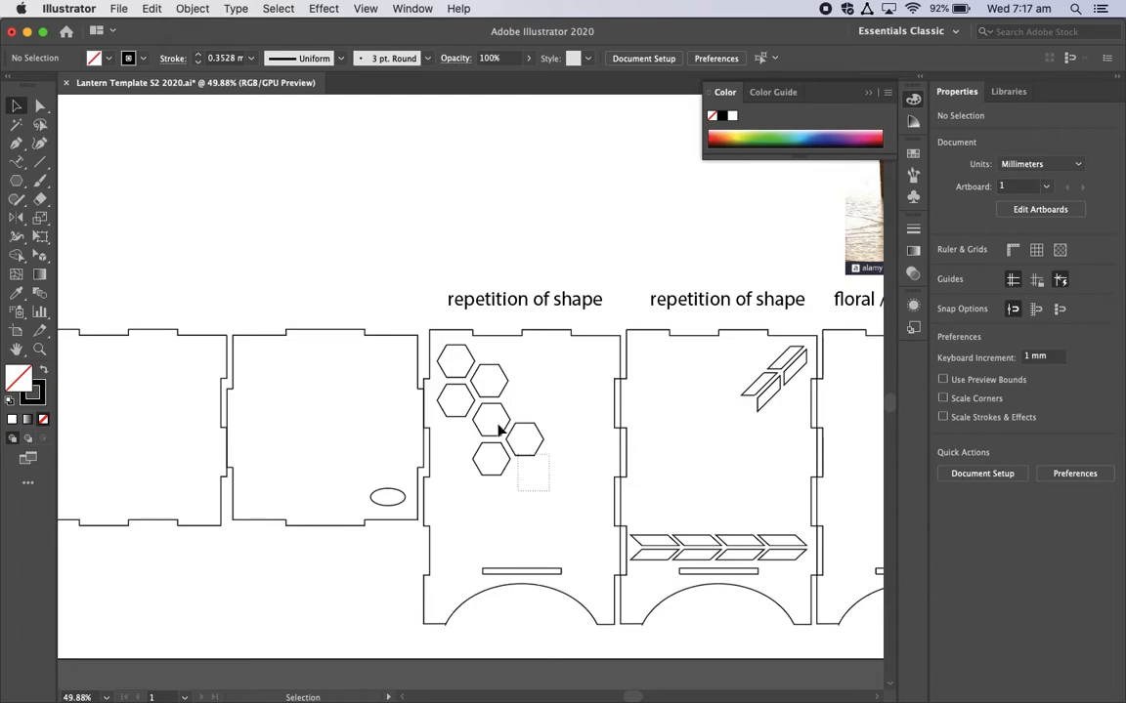
left_click(456, 362)
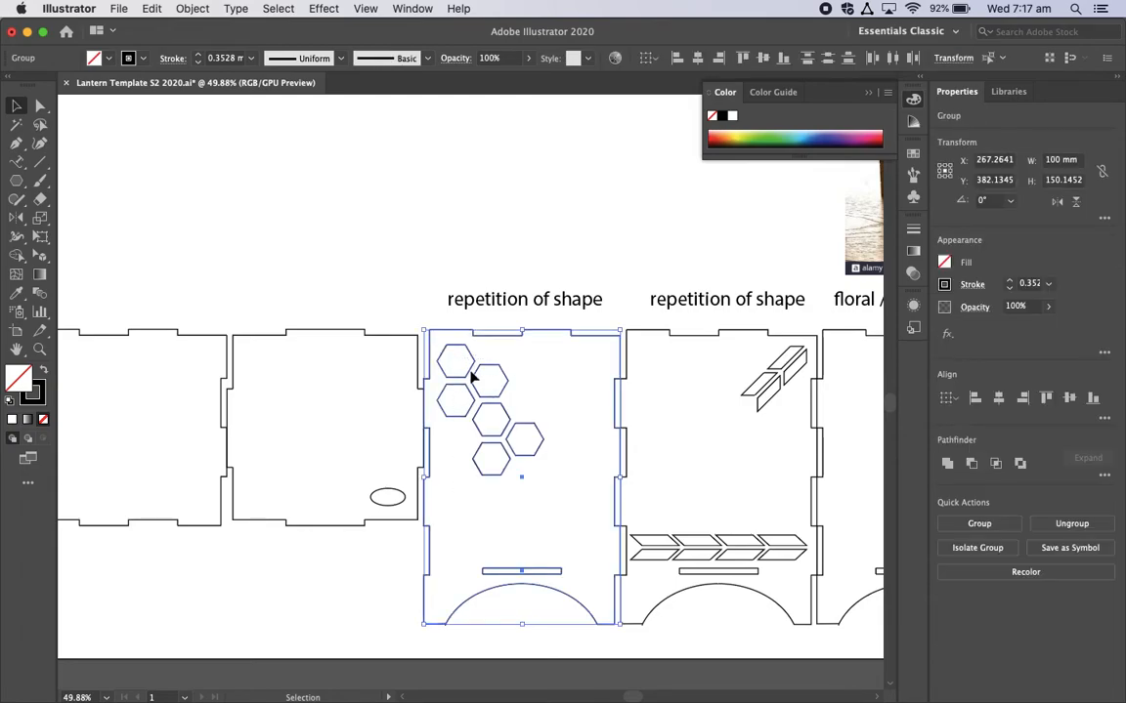
left_click(595, 338, "shift")
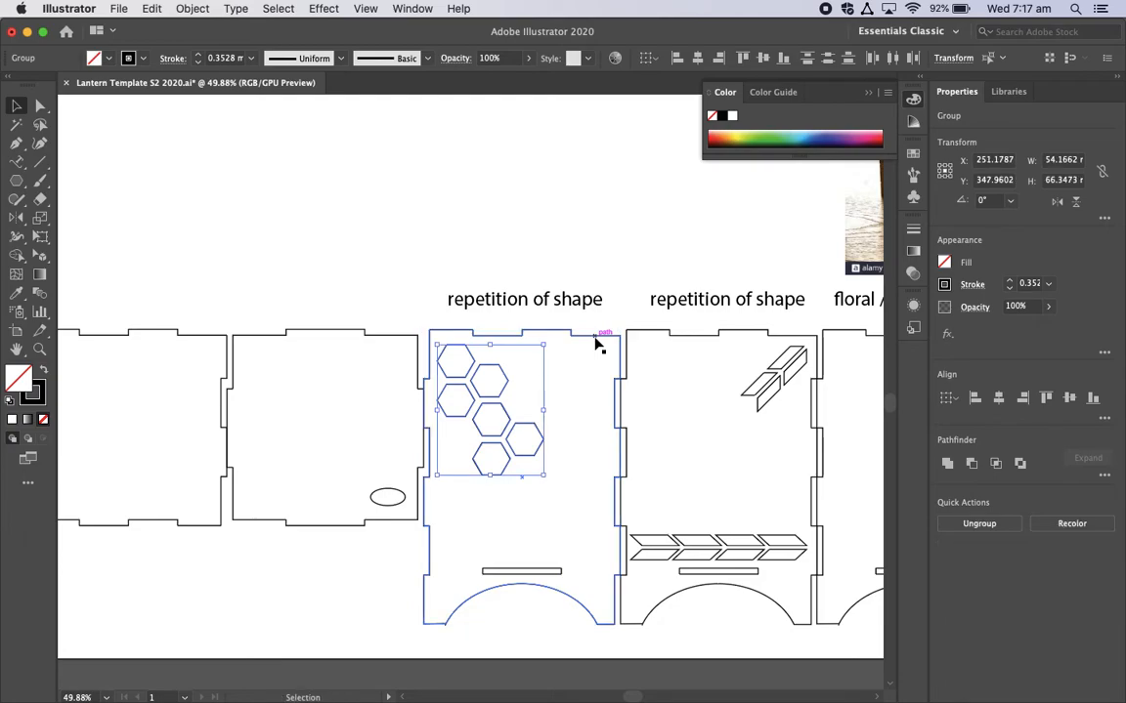
right_click(492, 400)
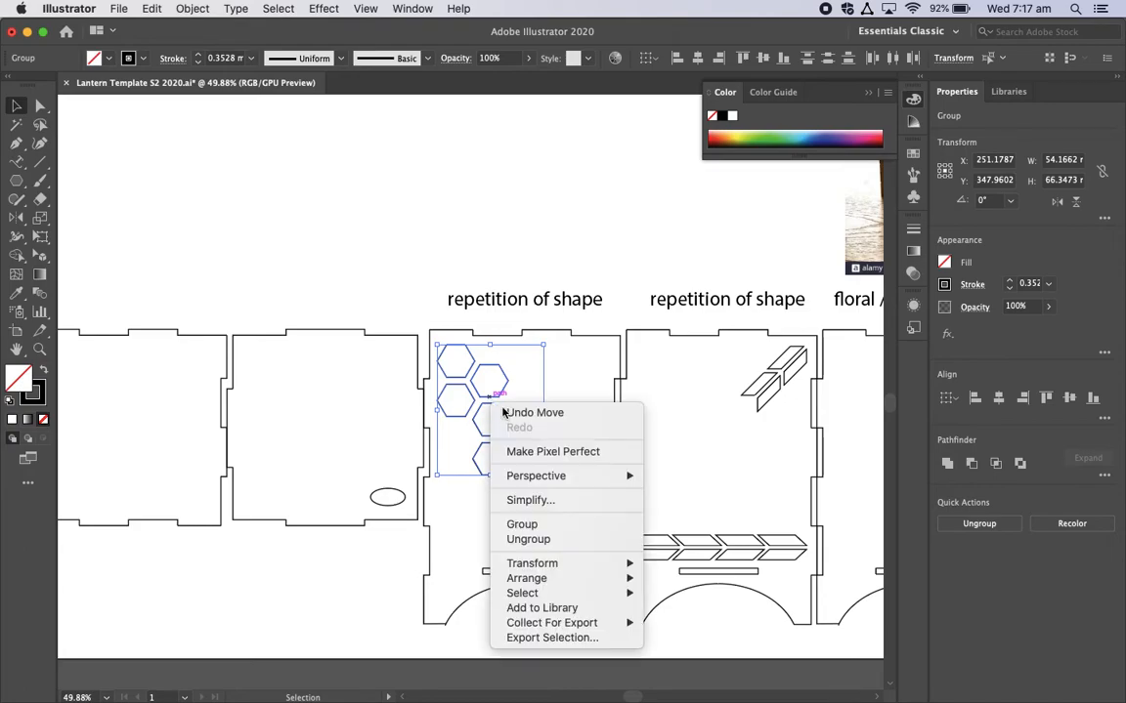
left_click(537, 523)
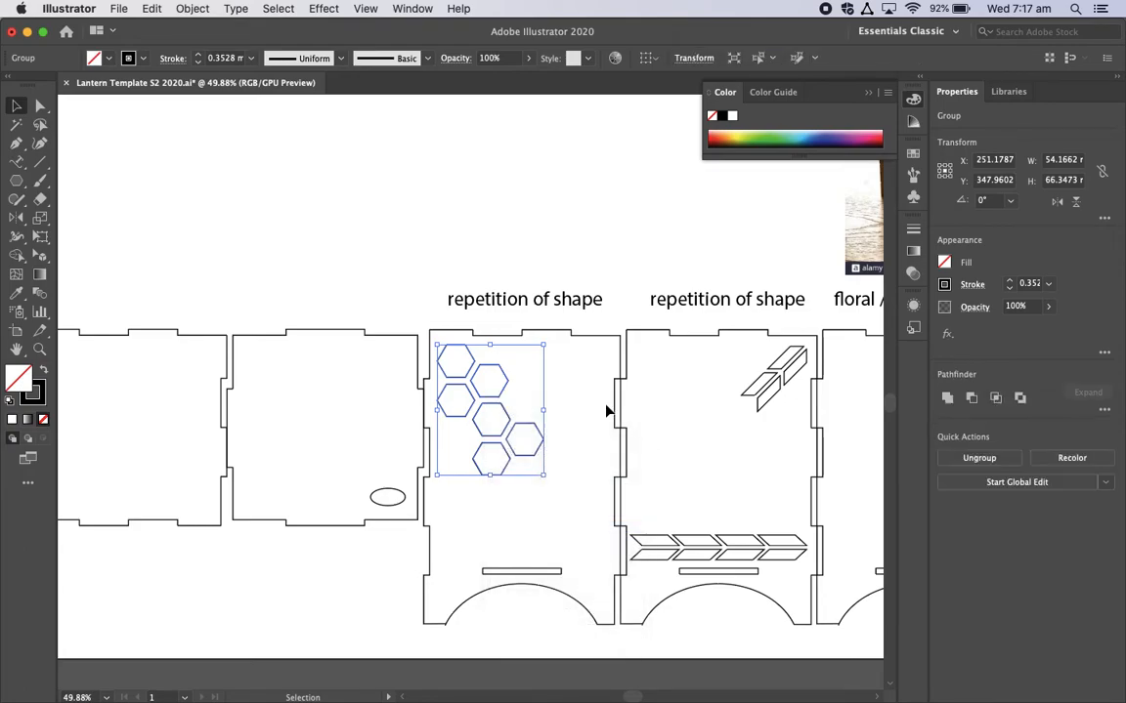
Step: Duplicate the six-hexagon group and fit the copy diagonally below the original, offset about 36 mm right and 60 mm down
key("a")
key("v")
left_click_drag(490, 385, 545, 491)
key("Up")
key("Up")
key("Up")
key("Up")
key("Left")
key("Left")
key("Left")
key("Left")
key("Left")
key("Left")
key("Left")
key("Left")
key("Left")
key("Left")
key("Left")
key("Left")
key("Left")
key("Left")
key("Up")
key("Up")
key("Up")
key("Up")
key("Up")
key("Up")
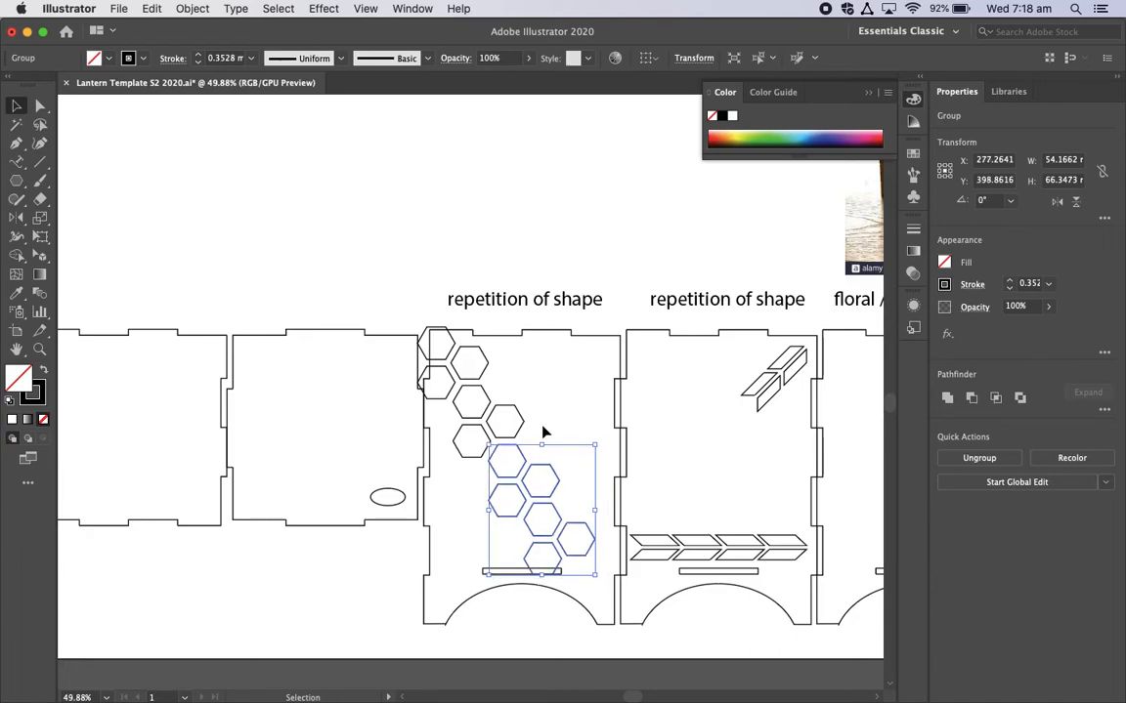
left_click(583, 383)
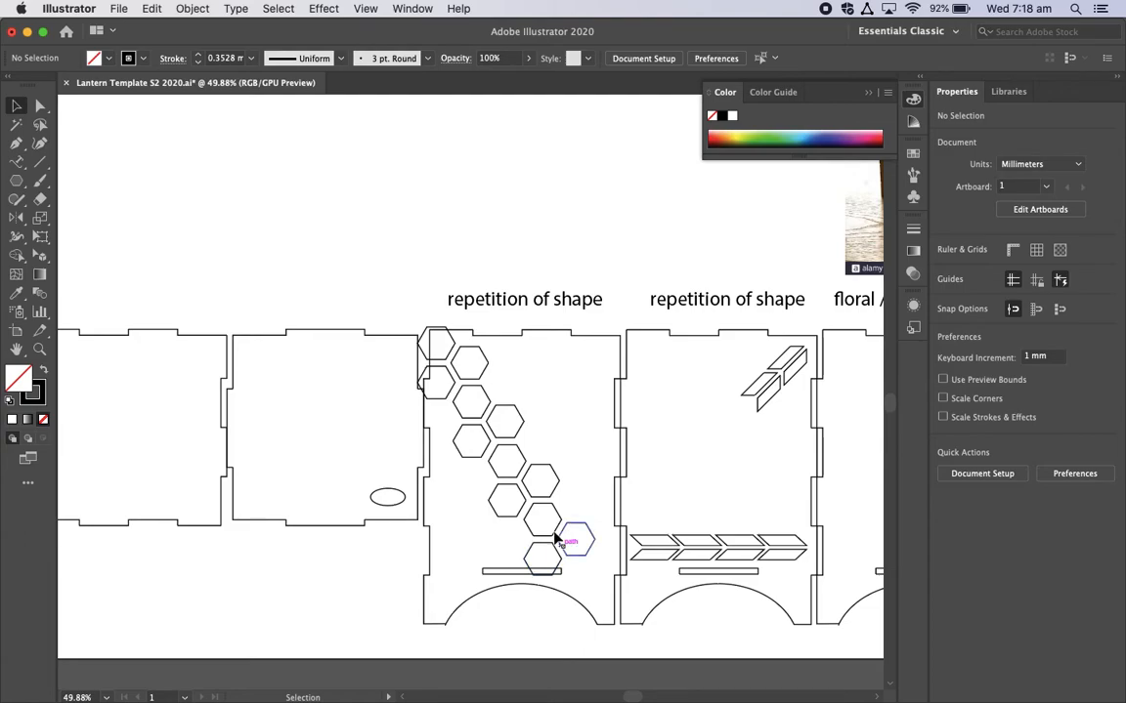
Step: Move both six-hexagon groups together 10 mm right and 8 mm down so they sit inside the panel outline
left_click(592, 537)
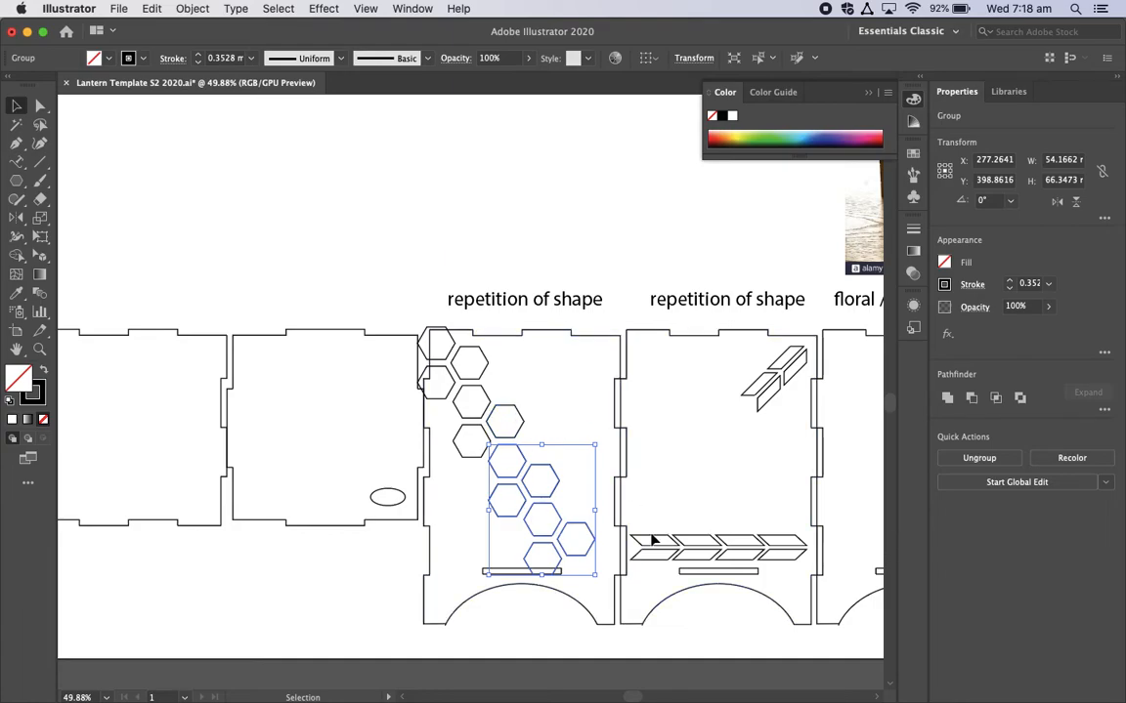
left_click(521, 417, "shift")
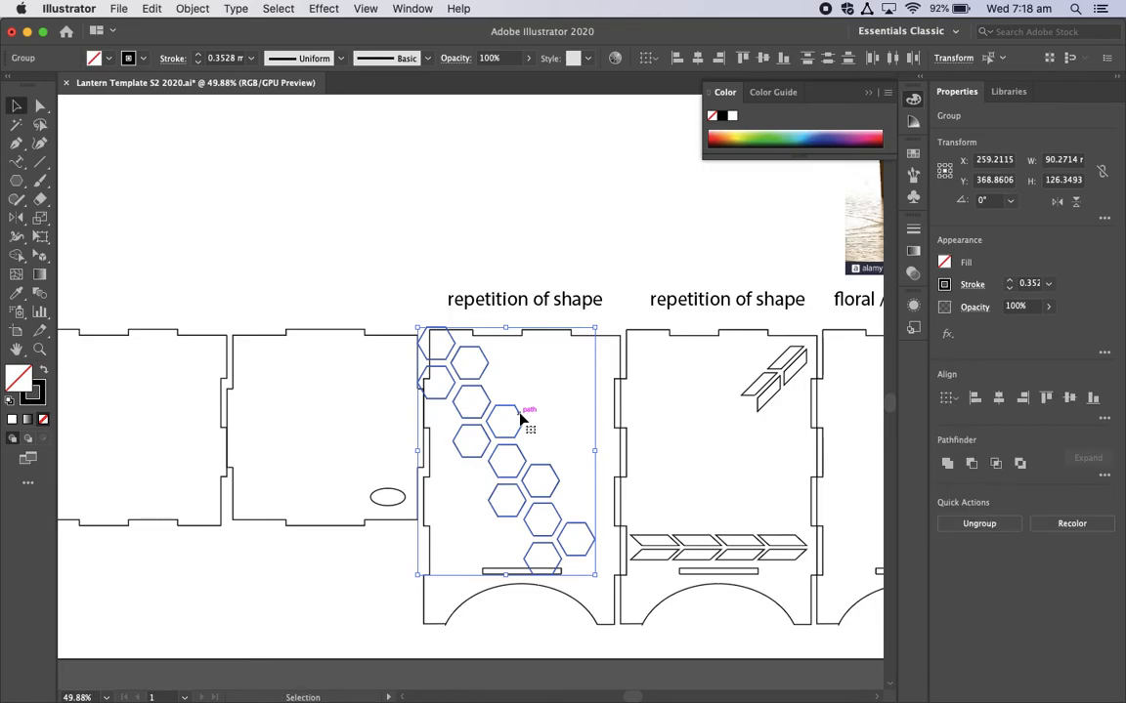
key("Down")
key("Down")
key("Down")
key("Down")
key("Down")
key("Down")
key("Down")
key("Down")
key("Down")
key("Down")
key("Down")
key("Down")
key("Down")
key("Down")
key("Down")
key("Down")
key("Down")
key("Down")
key("Down")
key("Down")
key("Right")
key("Right")
key("Right")
key("Right")
key("Right")
key("Right")
key("Right")
key("Right")
key("Right")
key("Right")
key("Right")
key("Right")
key("Right")
key("Right")
key("Right")
key("Right")
key("Right")
key("Right")
key("Right")
key("Right")
key("Right")
key("Right")
key("Right")
key("Right")
key("Right")
key("Right")
key("Right")
key("Right")
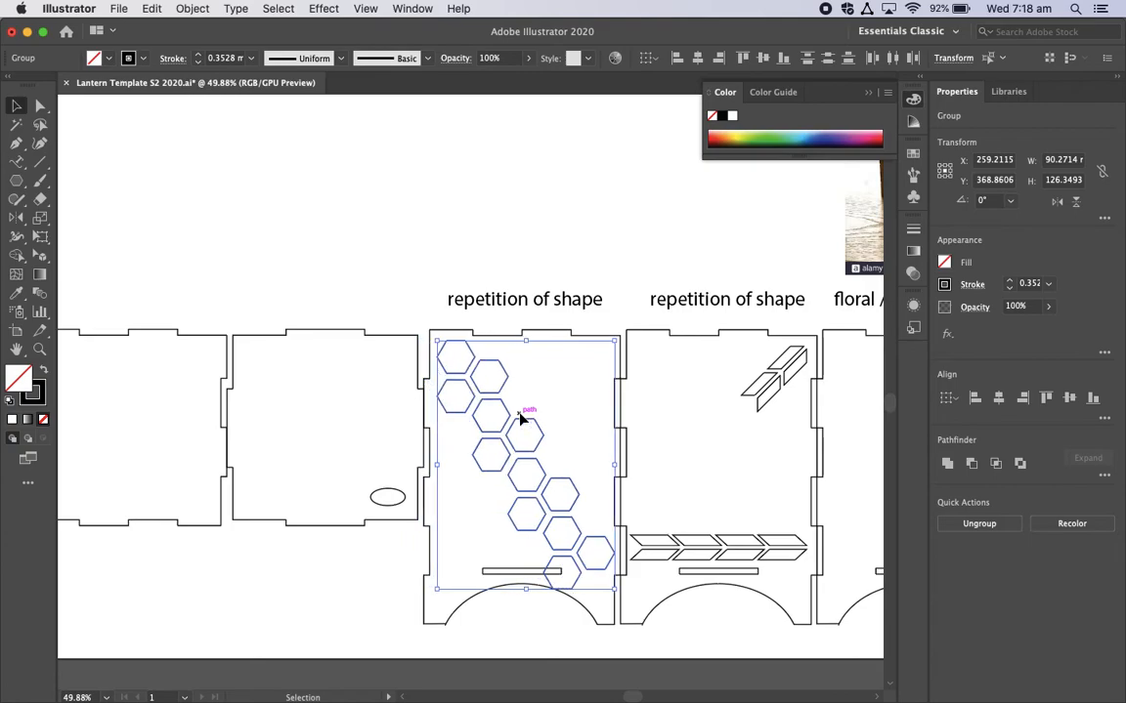
key("Down")
key("Down")
key("Down")
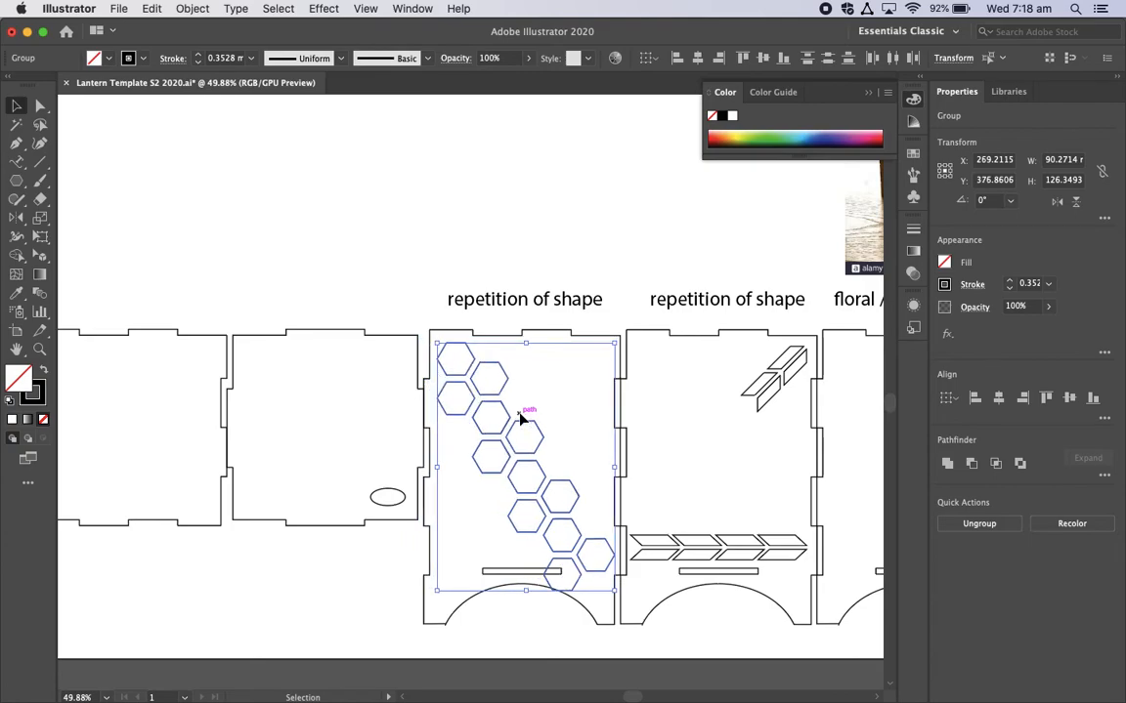
left_click(528, 260)
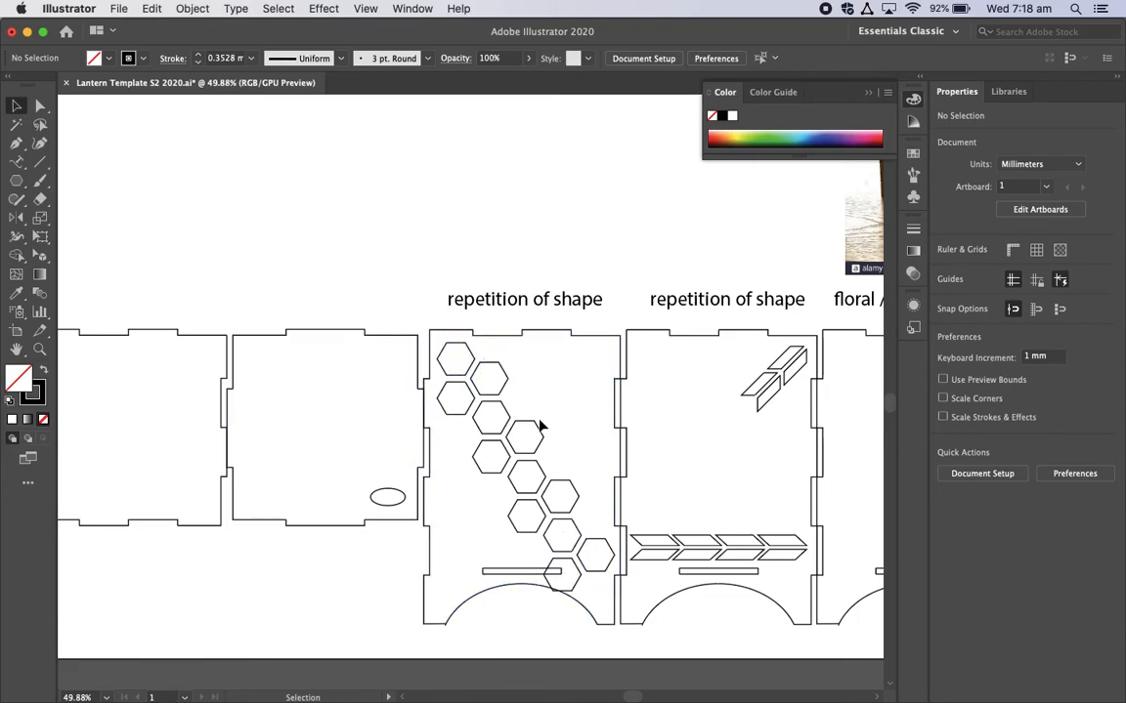
Step: Ungroup the lower hexagon cluster down to single shapes and delete the hexagon that overlaps the panel's slot
left_click(595, 575)
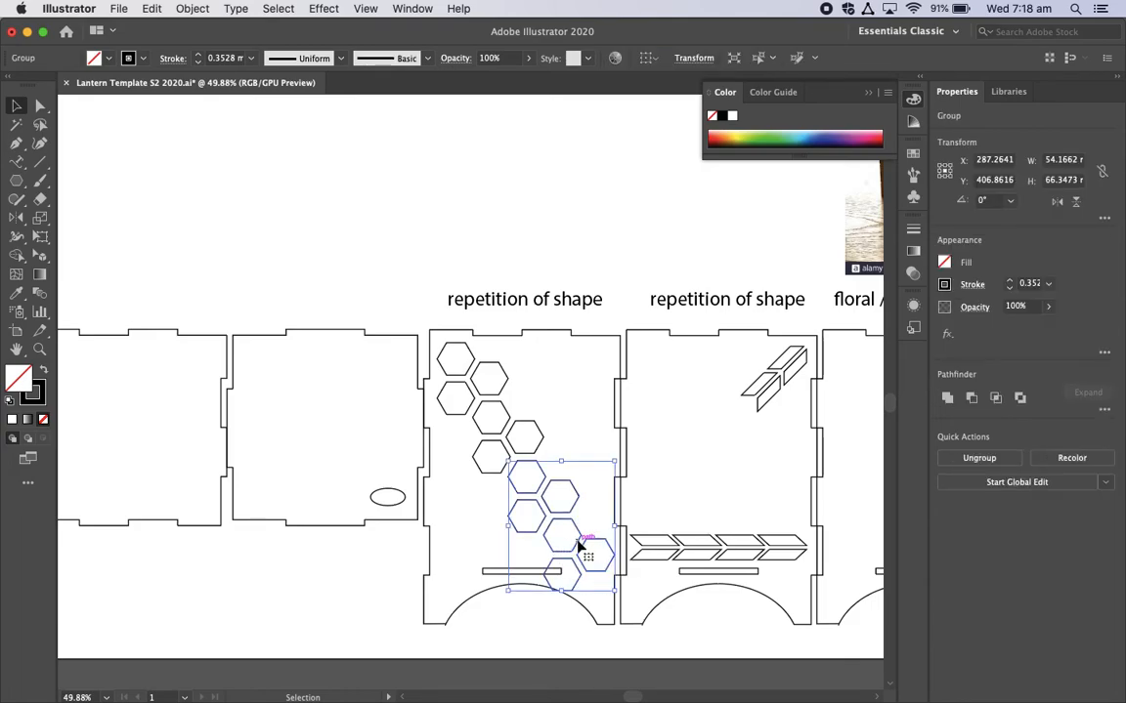
right_click(579, 547)
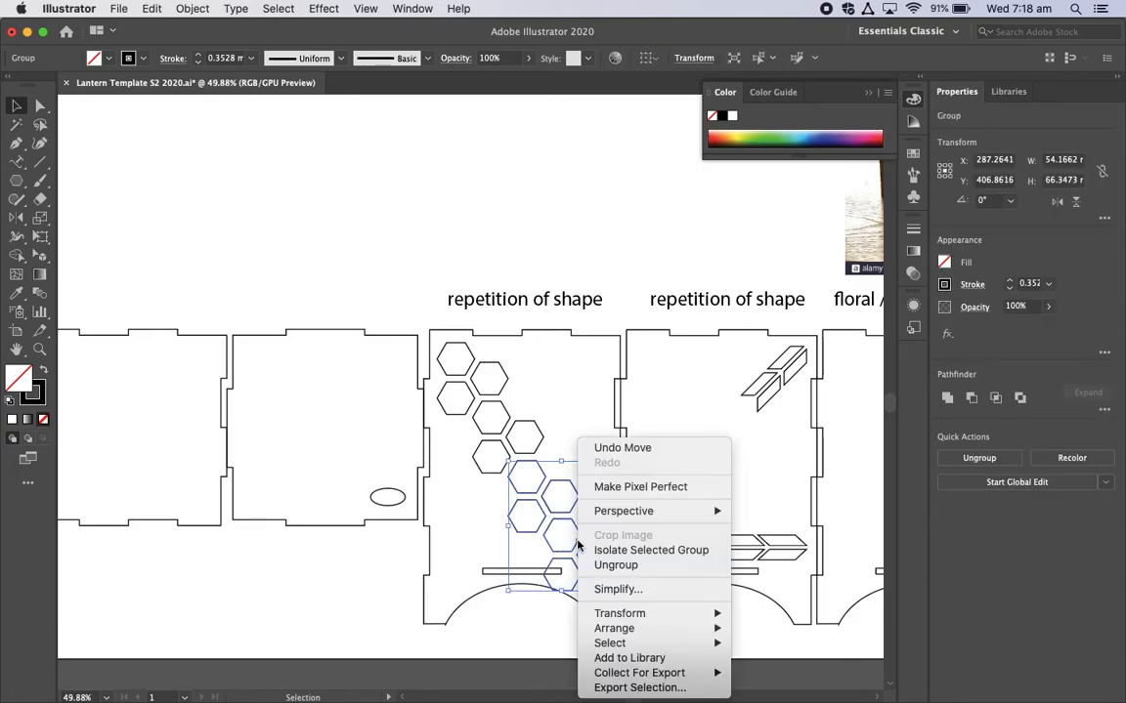
left_click(624, 567)
left_click(523, 619)
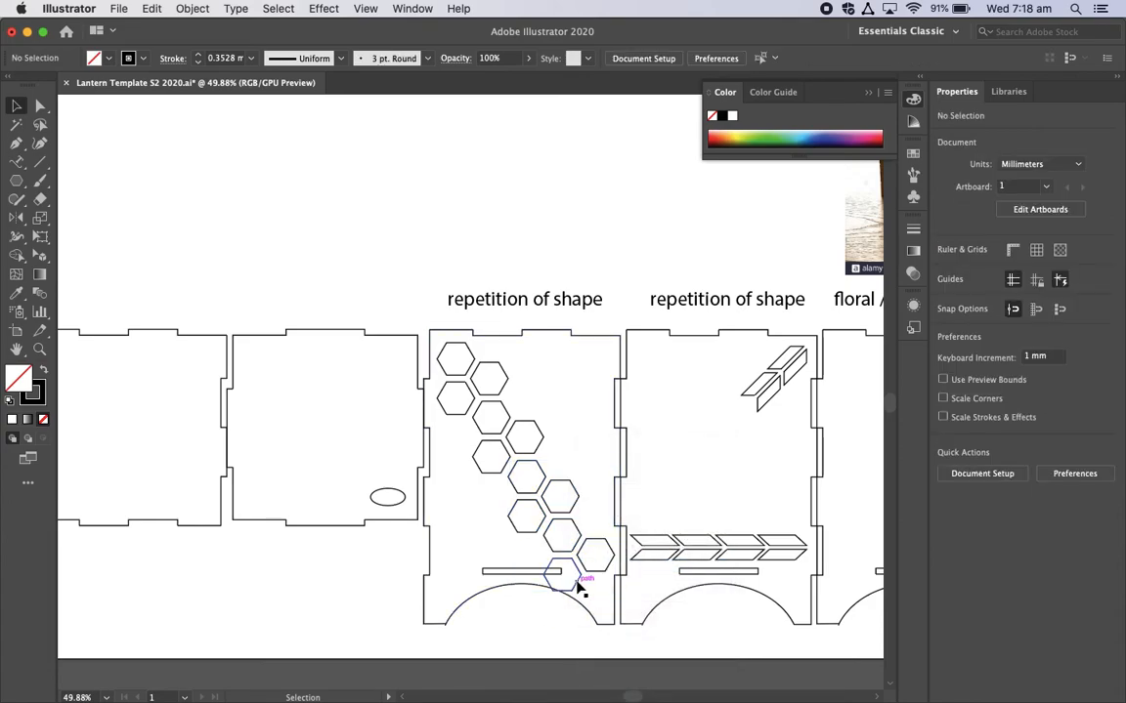
left_click(579, 587)
right_click(578, 585)
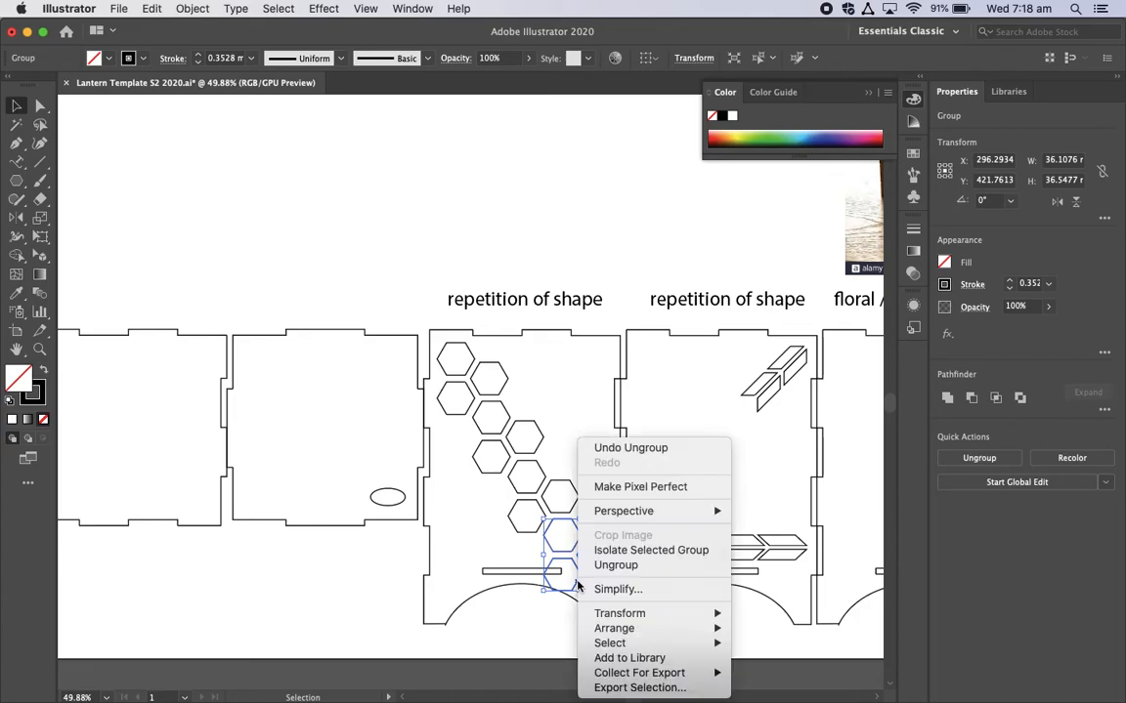
left_click(628, 566)
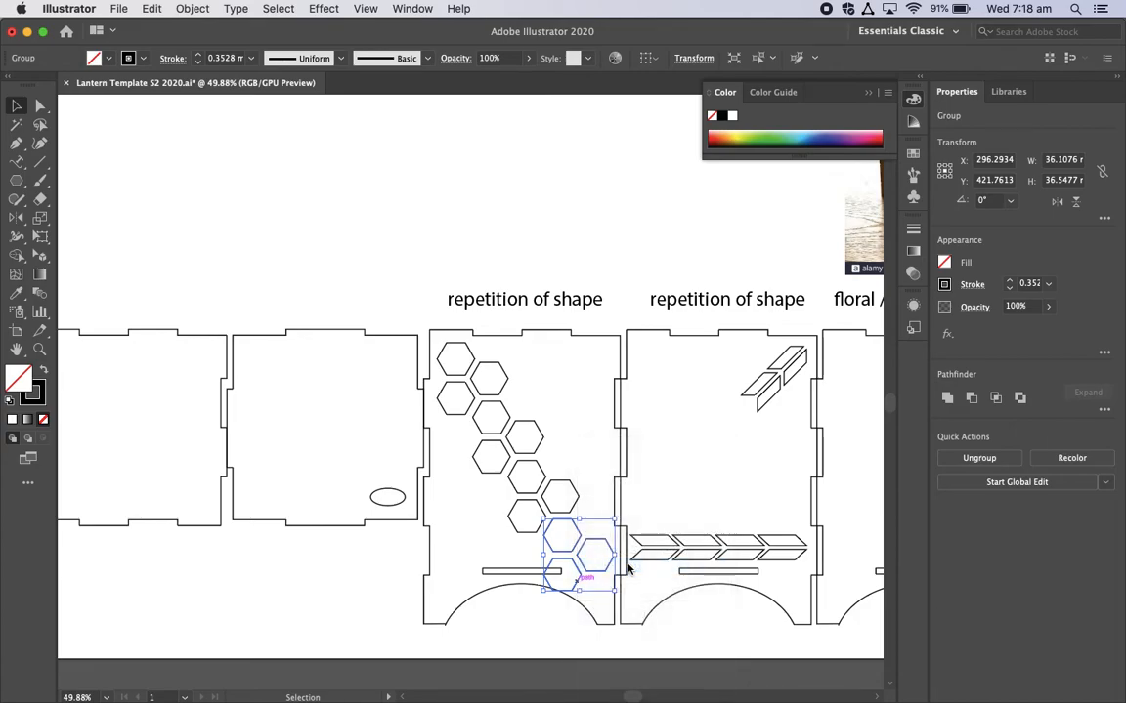
left_click(520, 630)
left_click(579, 586)
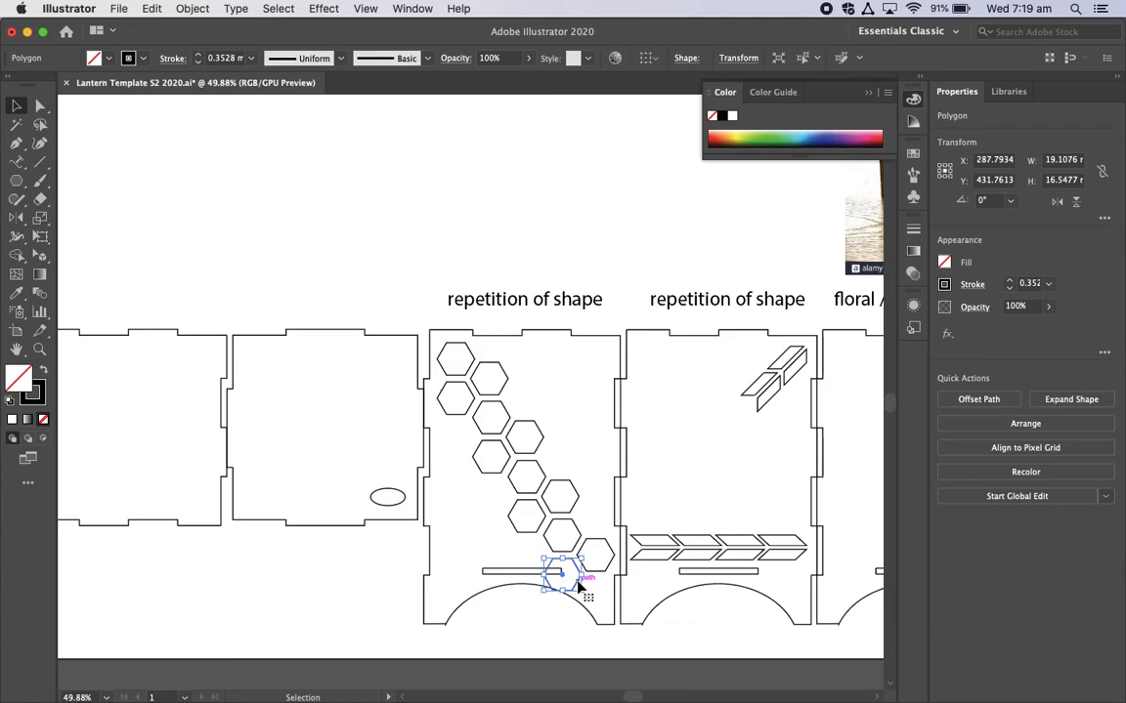
key("Delete")
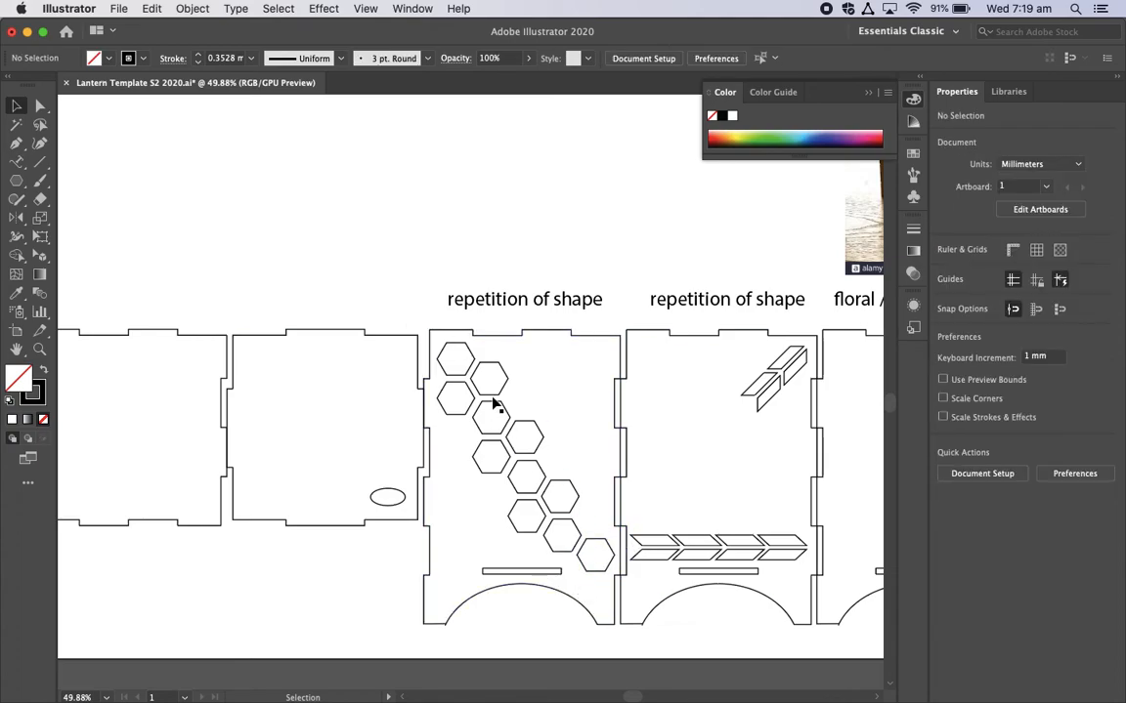
scroll(637, 594, "up", 5)
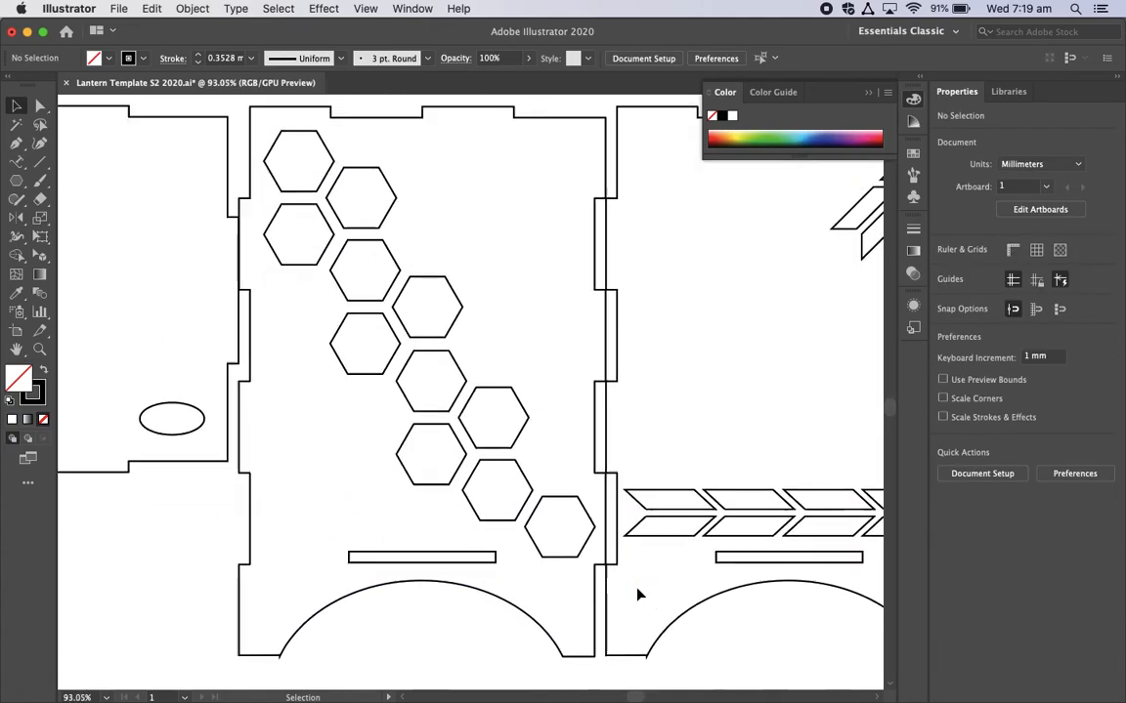
scroll(637, 594, "up", 3)
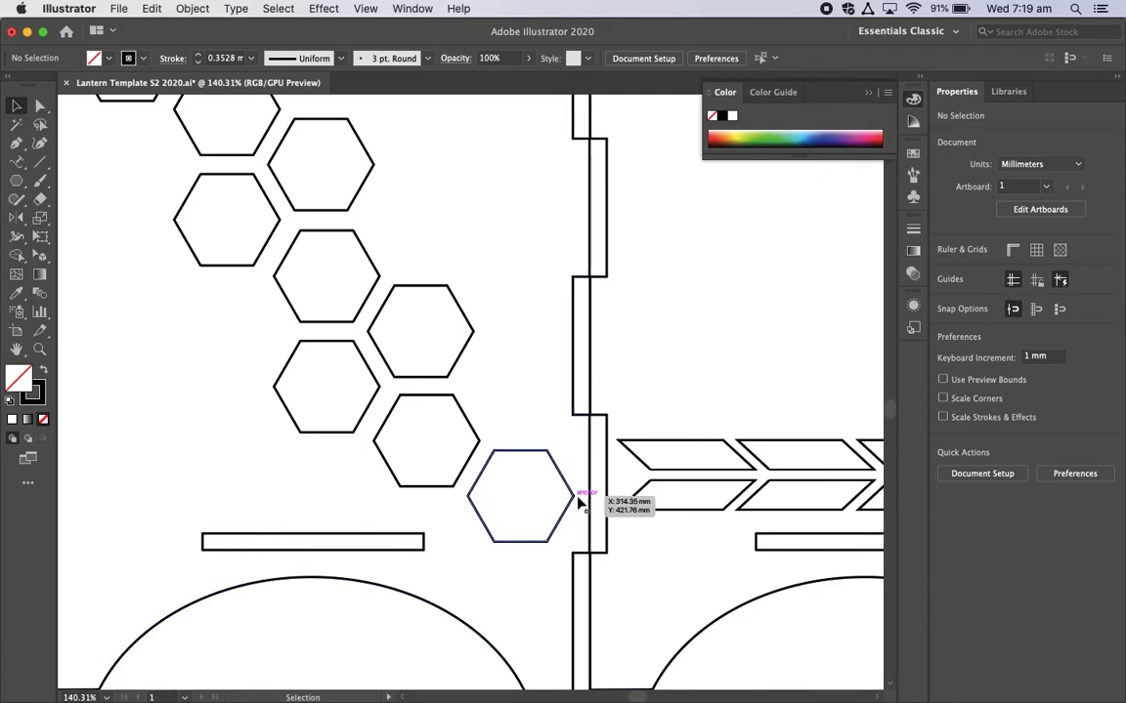
scroll(528, 435, "down", 6)
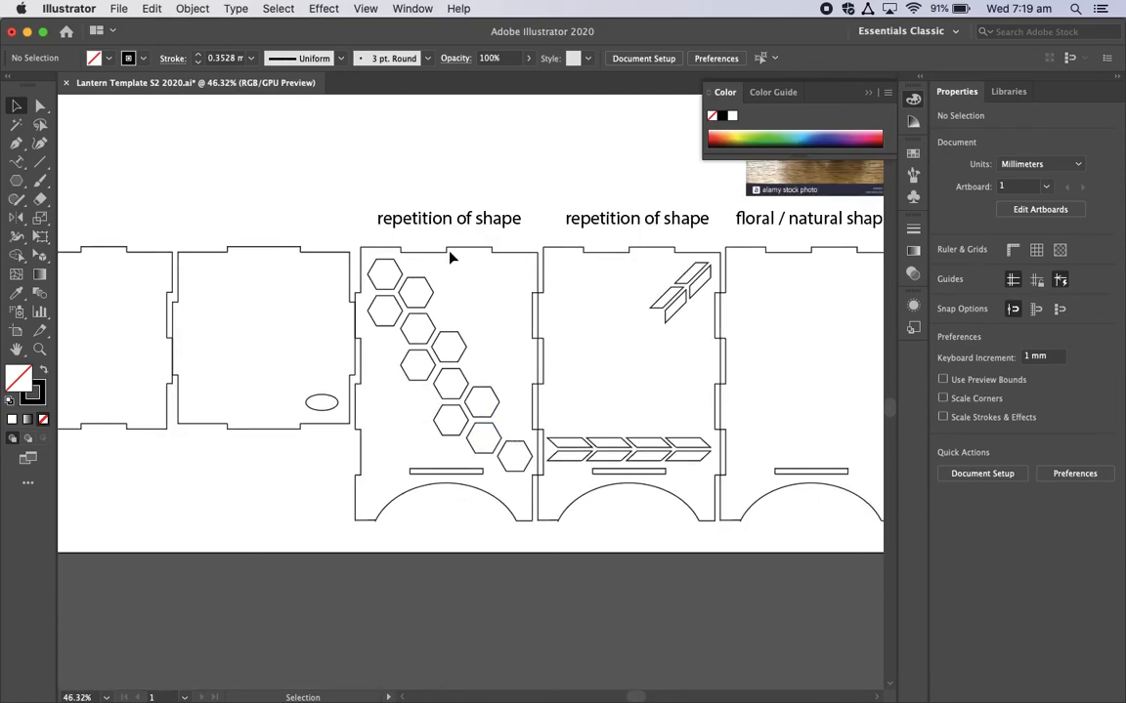
scroll(469, 336, "down", 5)
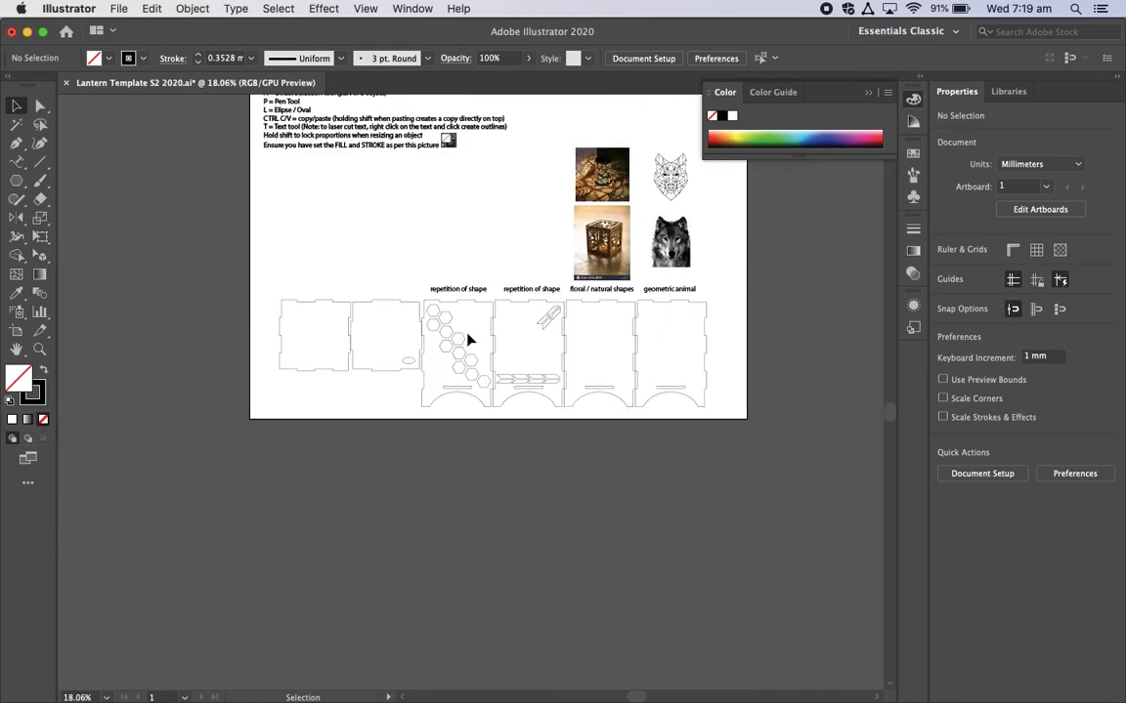
Step: Examine the panel layout and the leaf and tree lantern reference photos above the floral / natural shapes panel
scroll(469, 339, "up", 3)
scroll(469, 339, "up", 3)
scroll(469, 339, "down", 3)
scroll(468, 339, "up", 3)
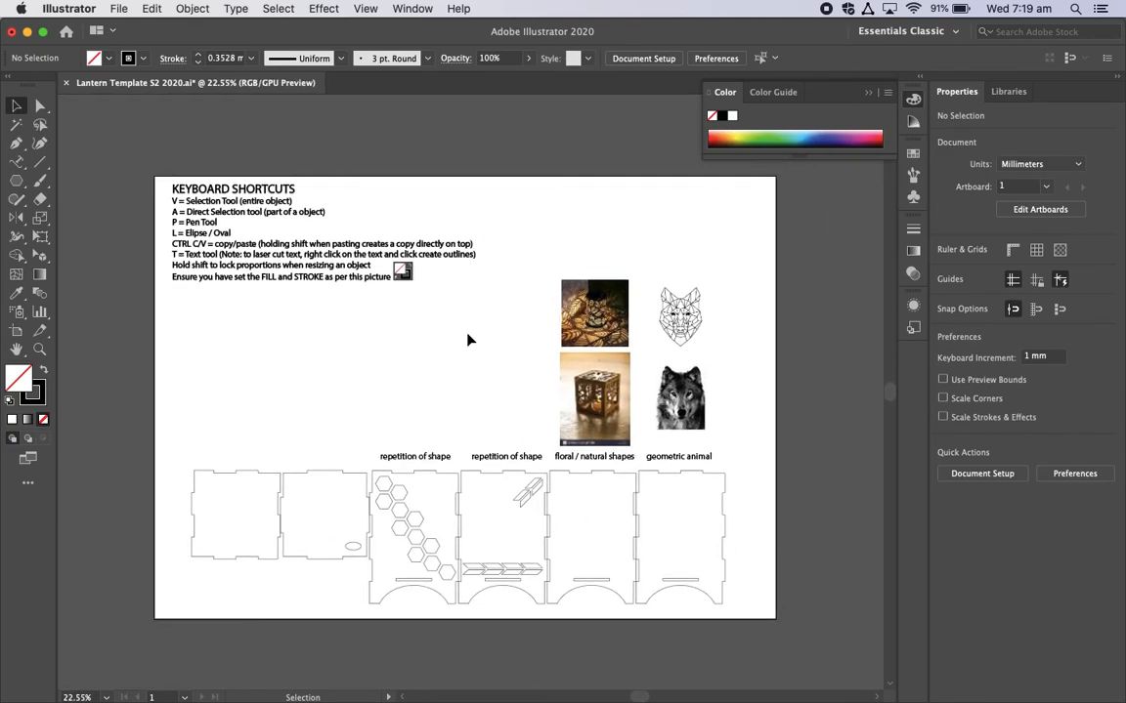
scroll(468, 339, "up", 2)
scroll(469, 335, "up", 1)
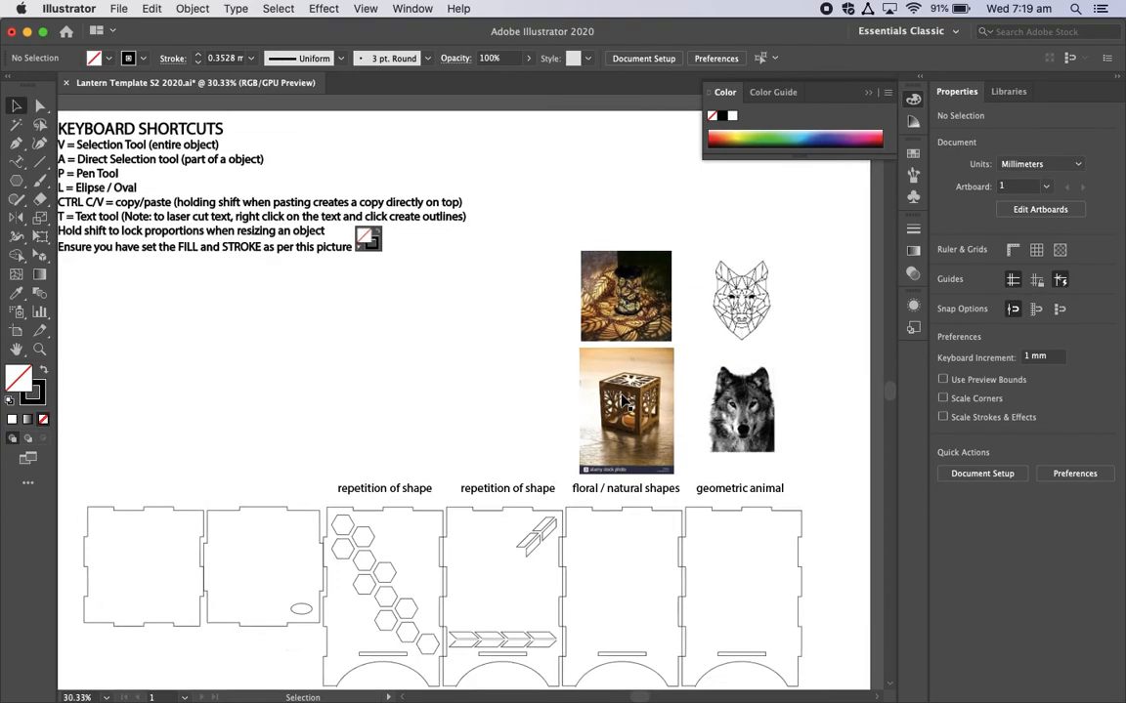
scroll(621, 398, "up", 10)
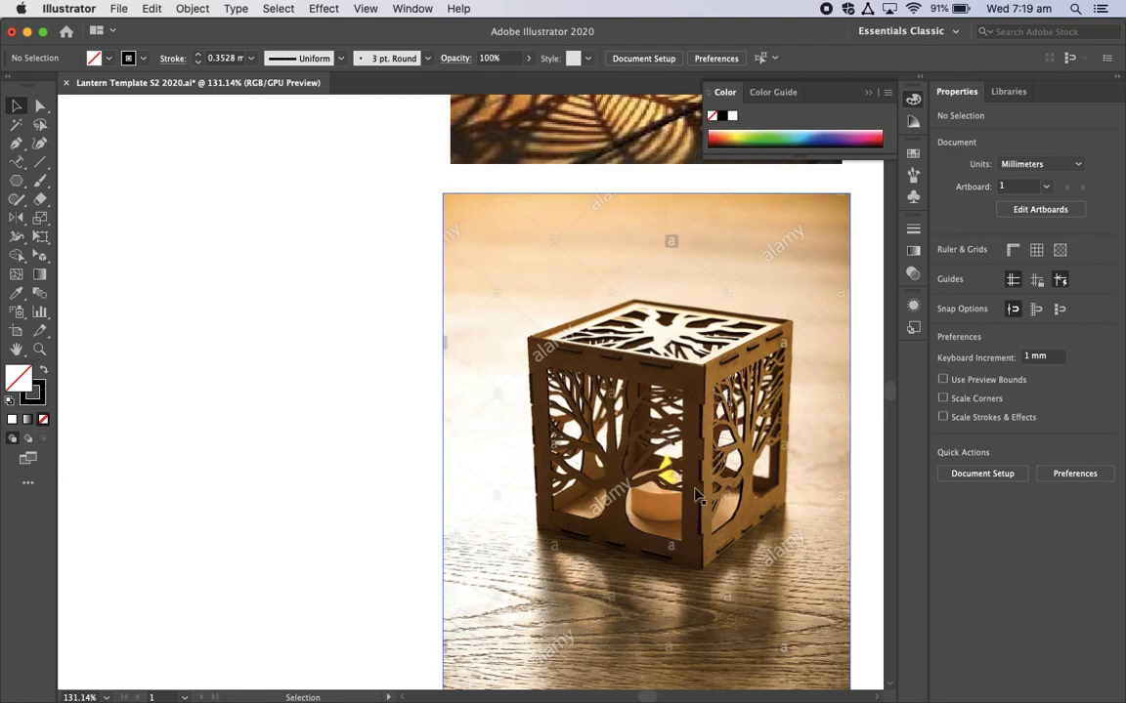
scroll(697, 495, "down", 5)
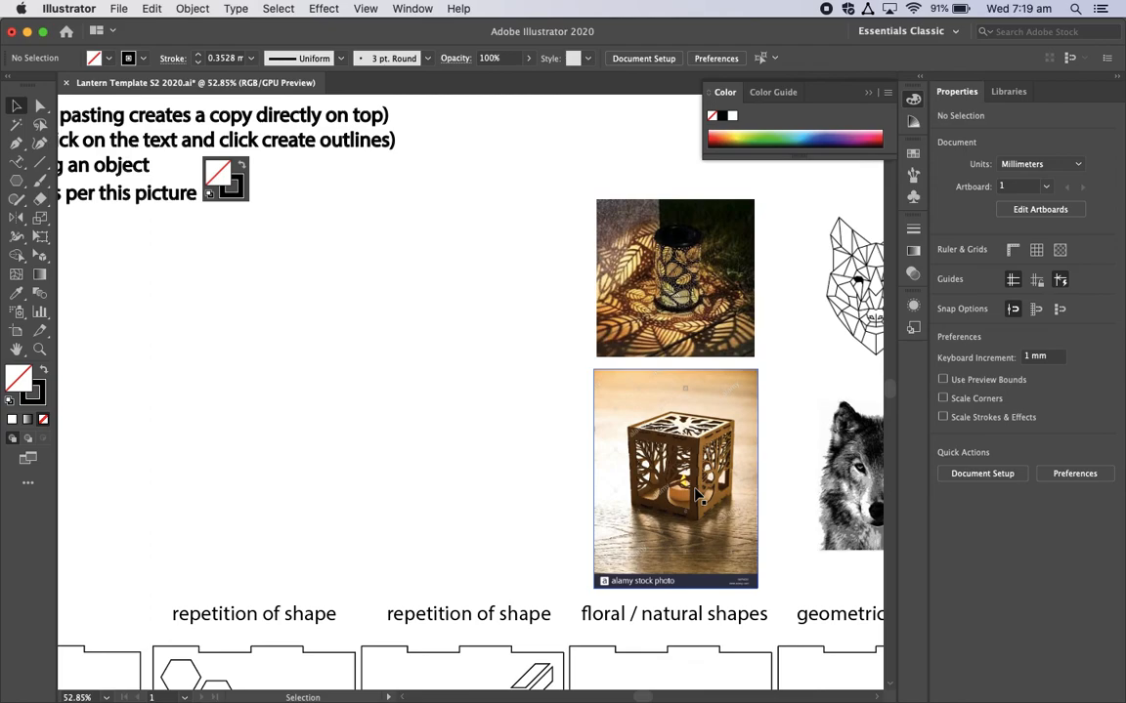
scroll(696, 495, "up", 6)
scroll(673, 283, "down", 6)
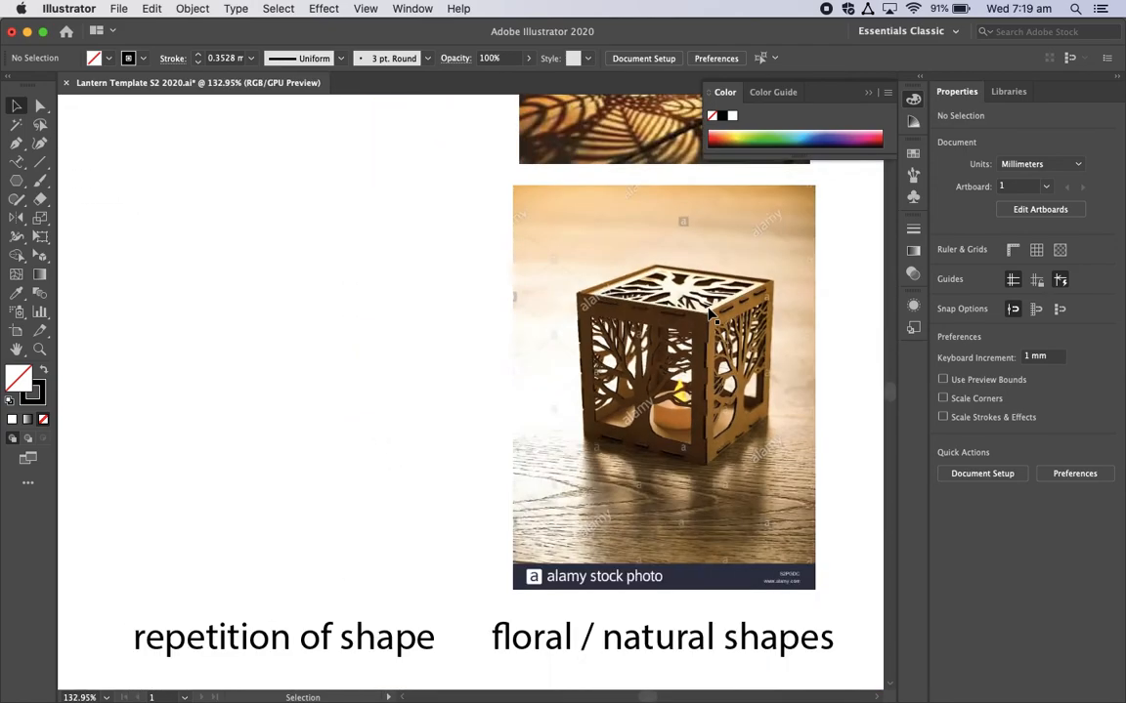
Step: Examine the line-drawn wolf head and wolf photo above the geometric animal panel, and review the whole lantern template
scroll(591, 191, "up", 1)
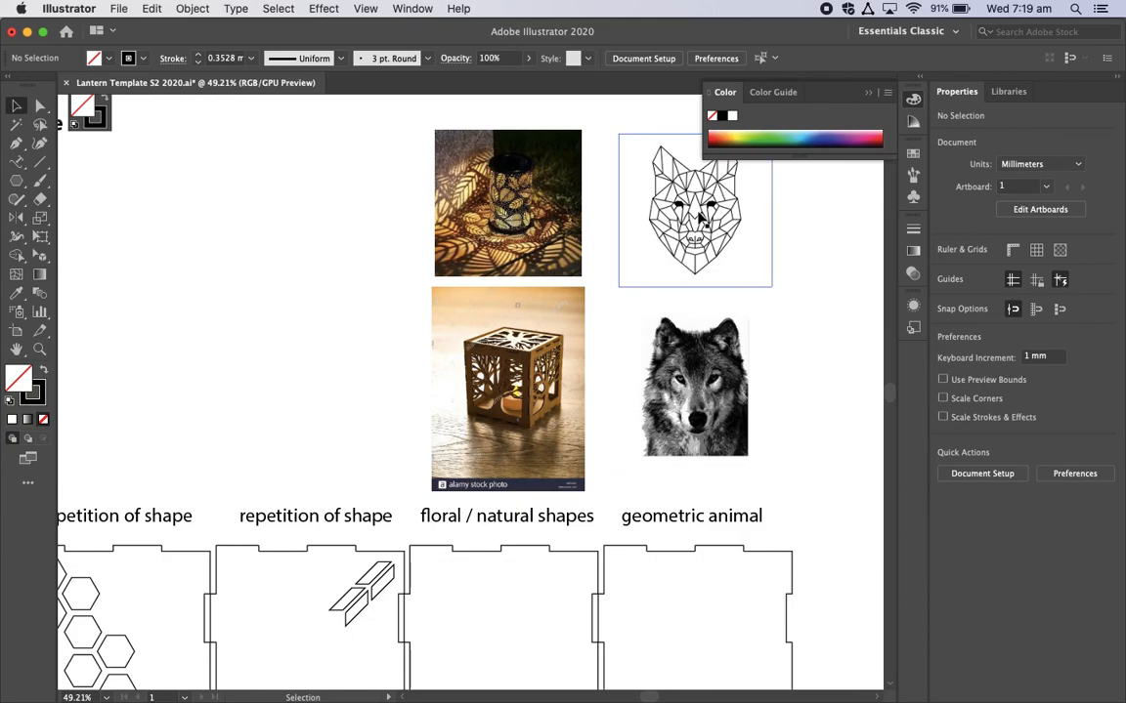
scroll(699, 221, "up", 7)
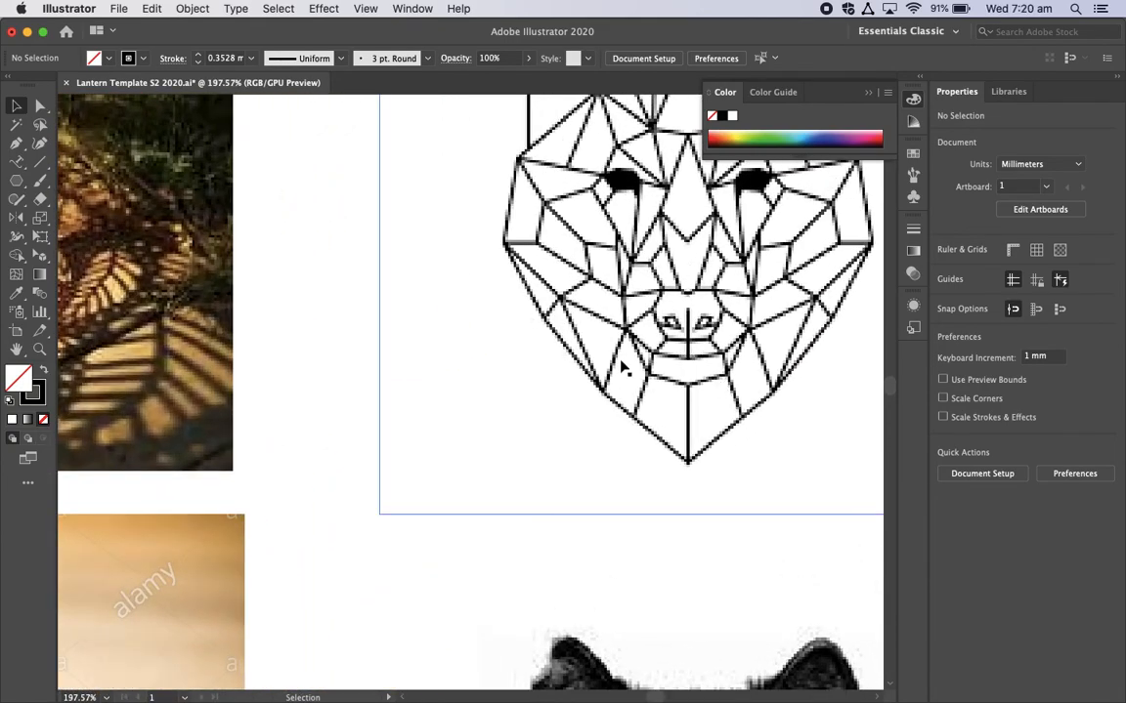
scroll(670, 469, "down", 4)
scroll(670, 468, "down", 3)
scroll(681, 495, "down", 2)
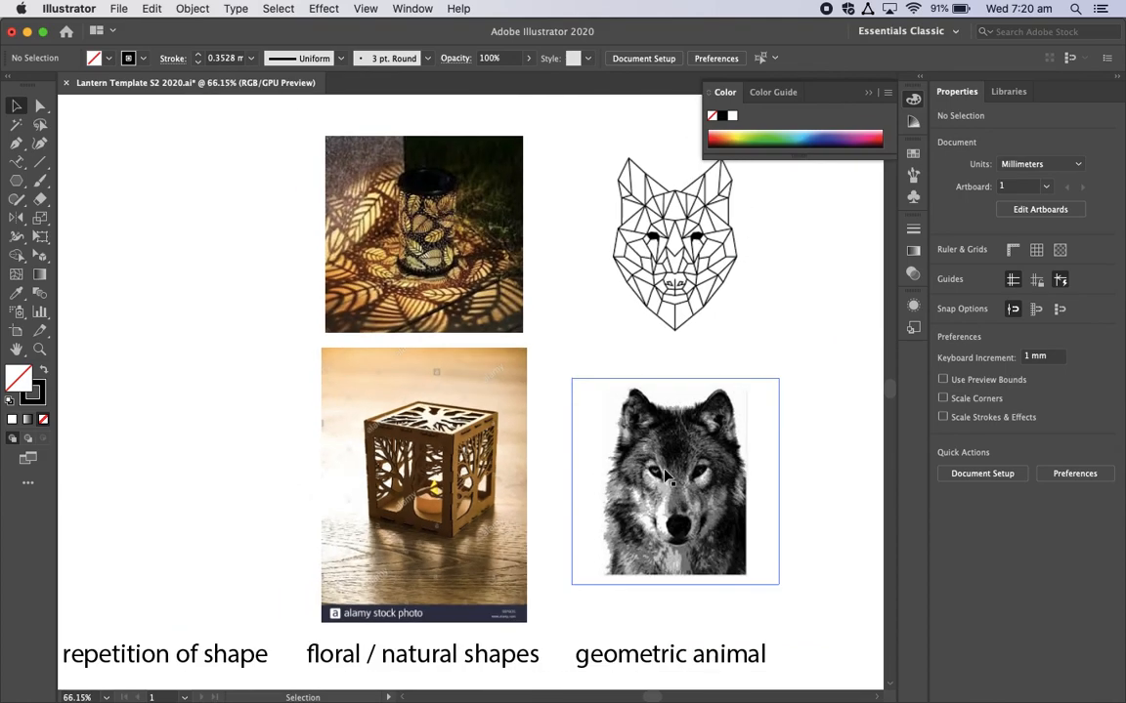
scroll(681, 495, "down", 4)
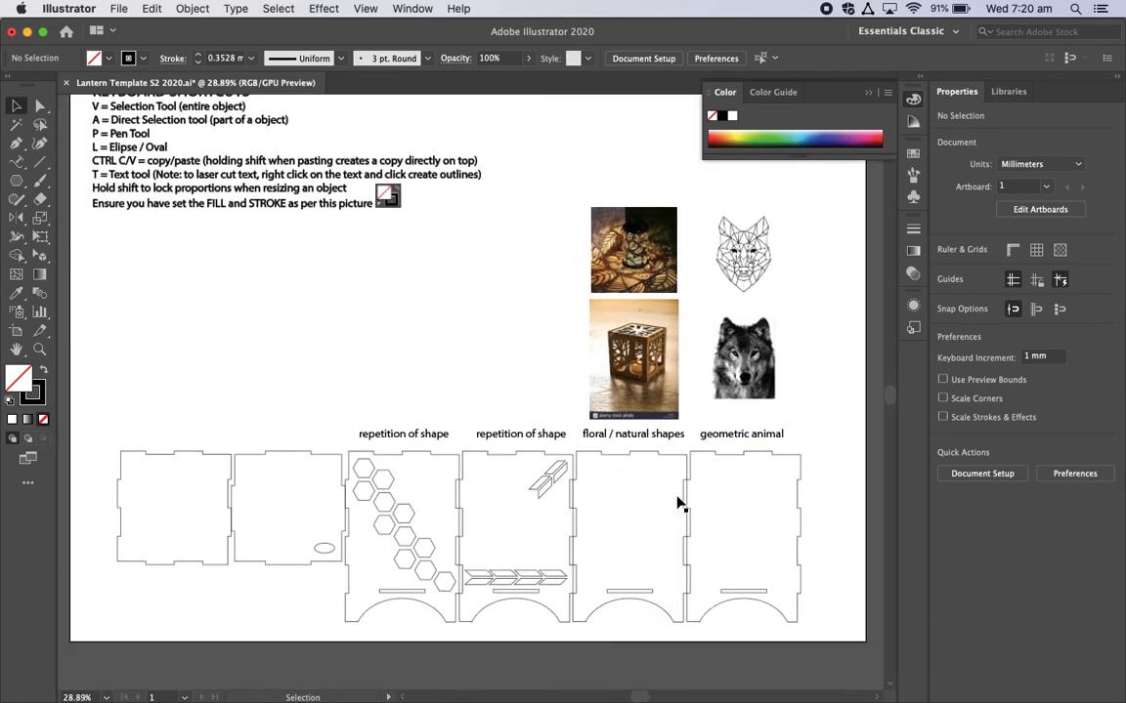
scroll(658, 441, "up", 3)
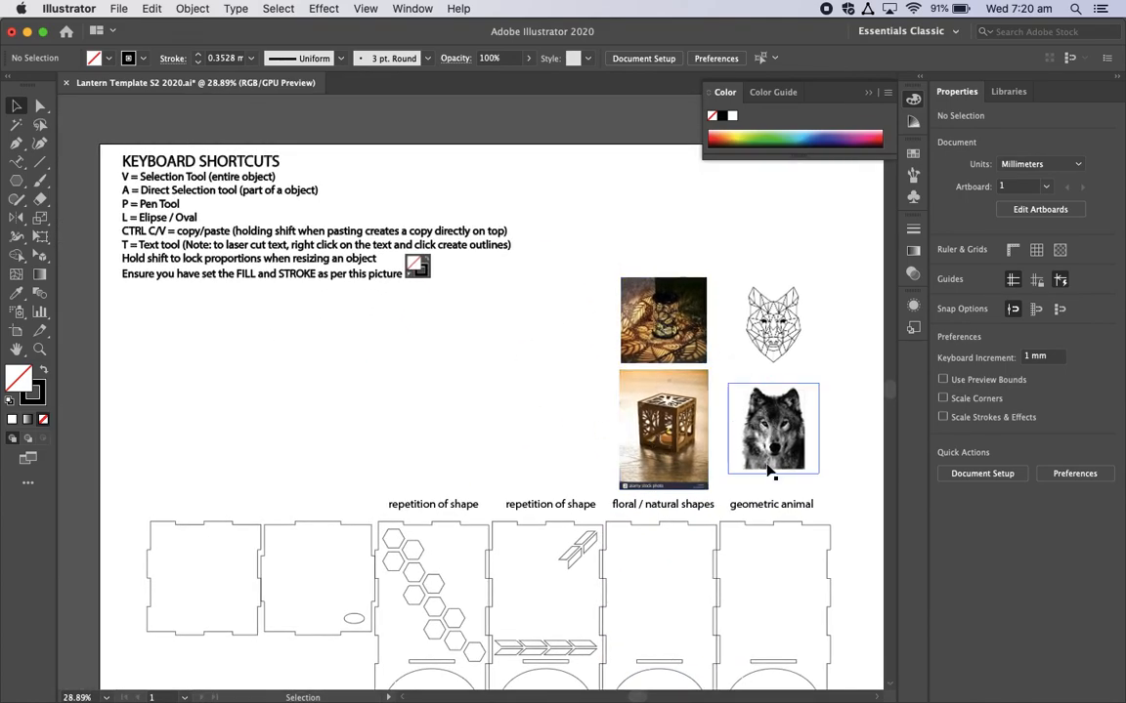
scroll(551, 397, "down", 1)
scroll(551, 397, "right", 1)
scroll(551, 396, "down", 2)
scroll(551, 397, "right", 2)
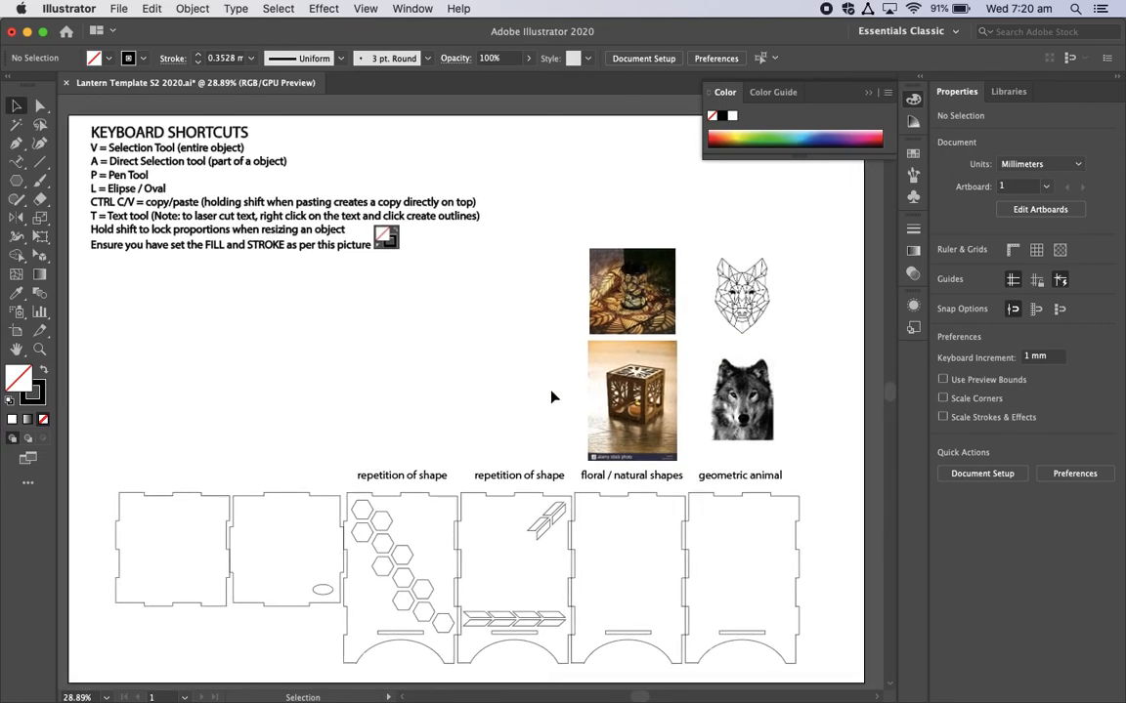